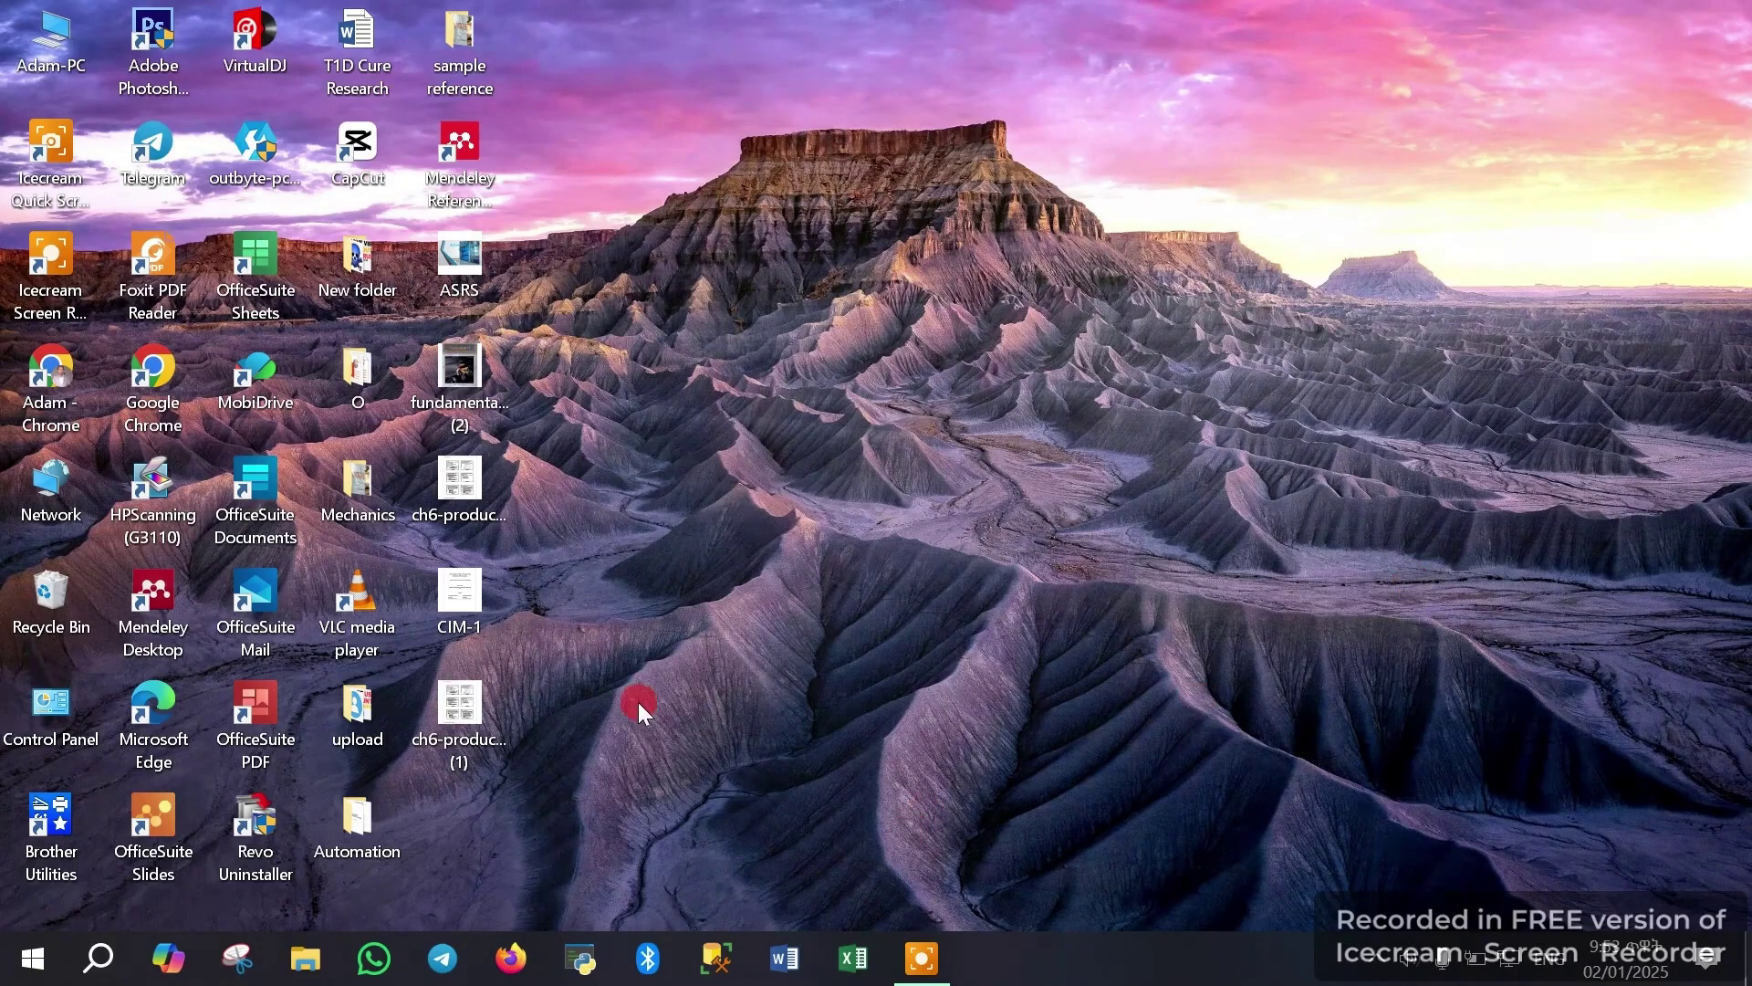
Launch Google Chrome from the taskbar so it opens on a New Tab page
left_click(923, 959)
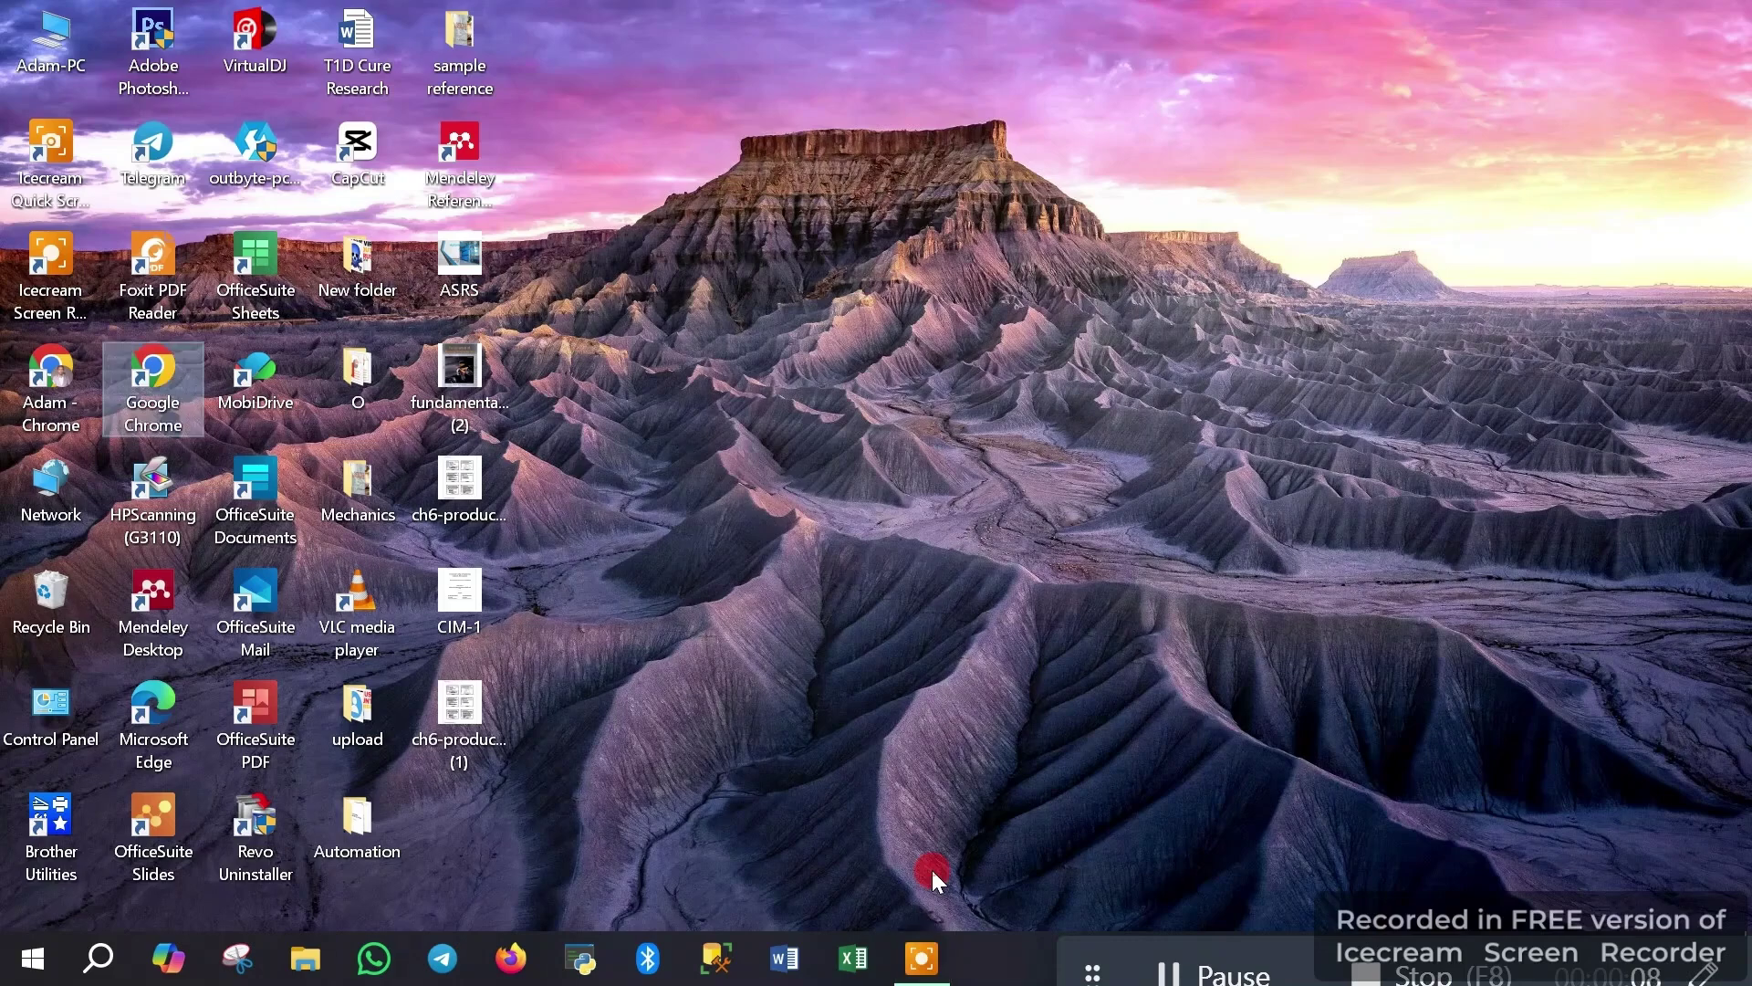
left_click(1413, 583)
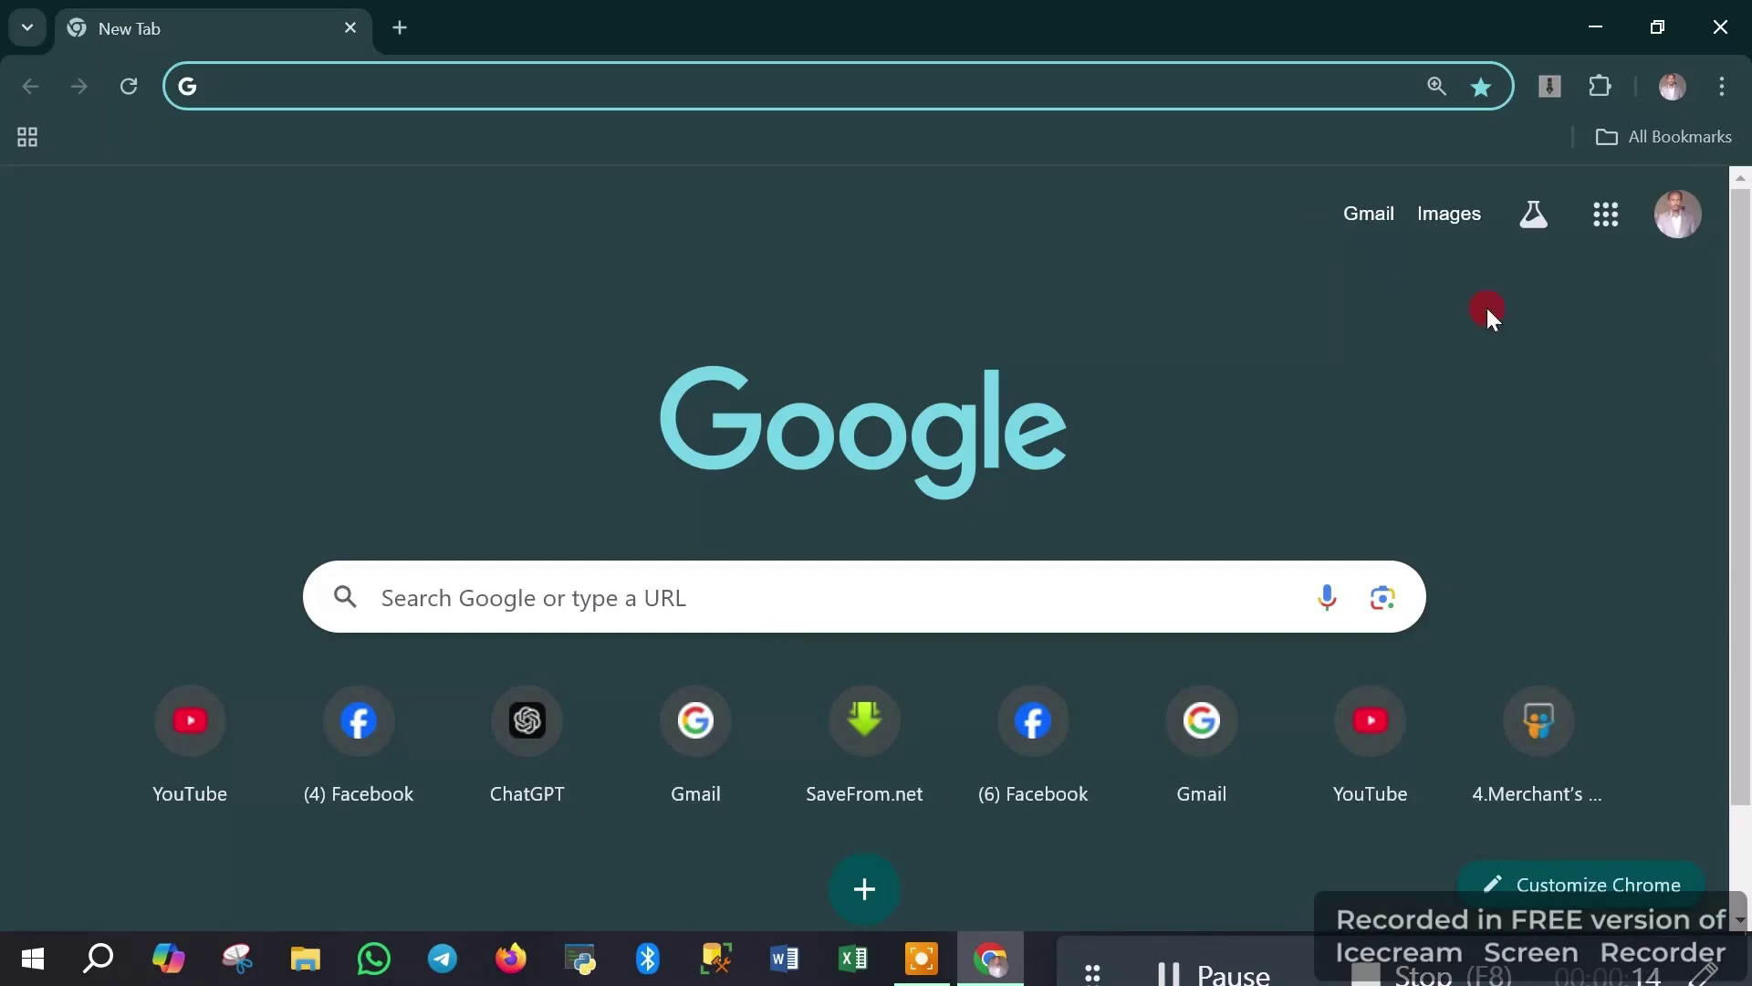
Minimize Chrome and highlight the Mendeley Desktop shortcut on the desktop
left_click(1593, 26)
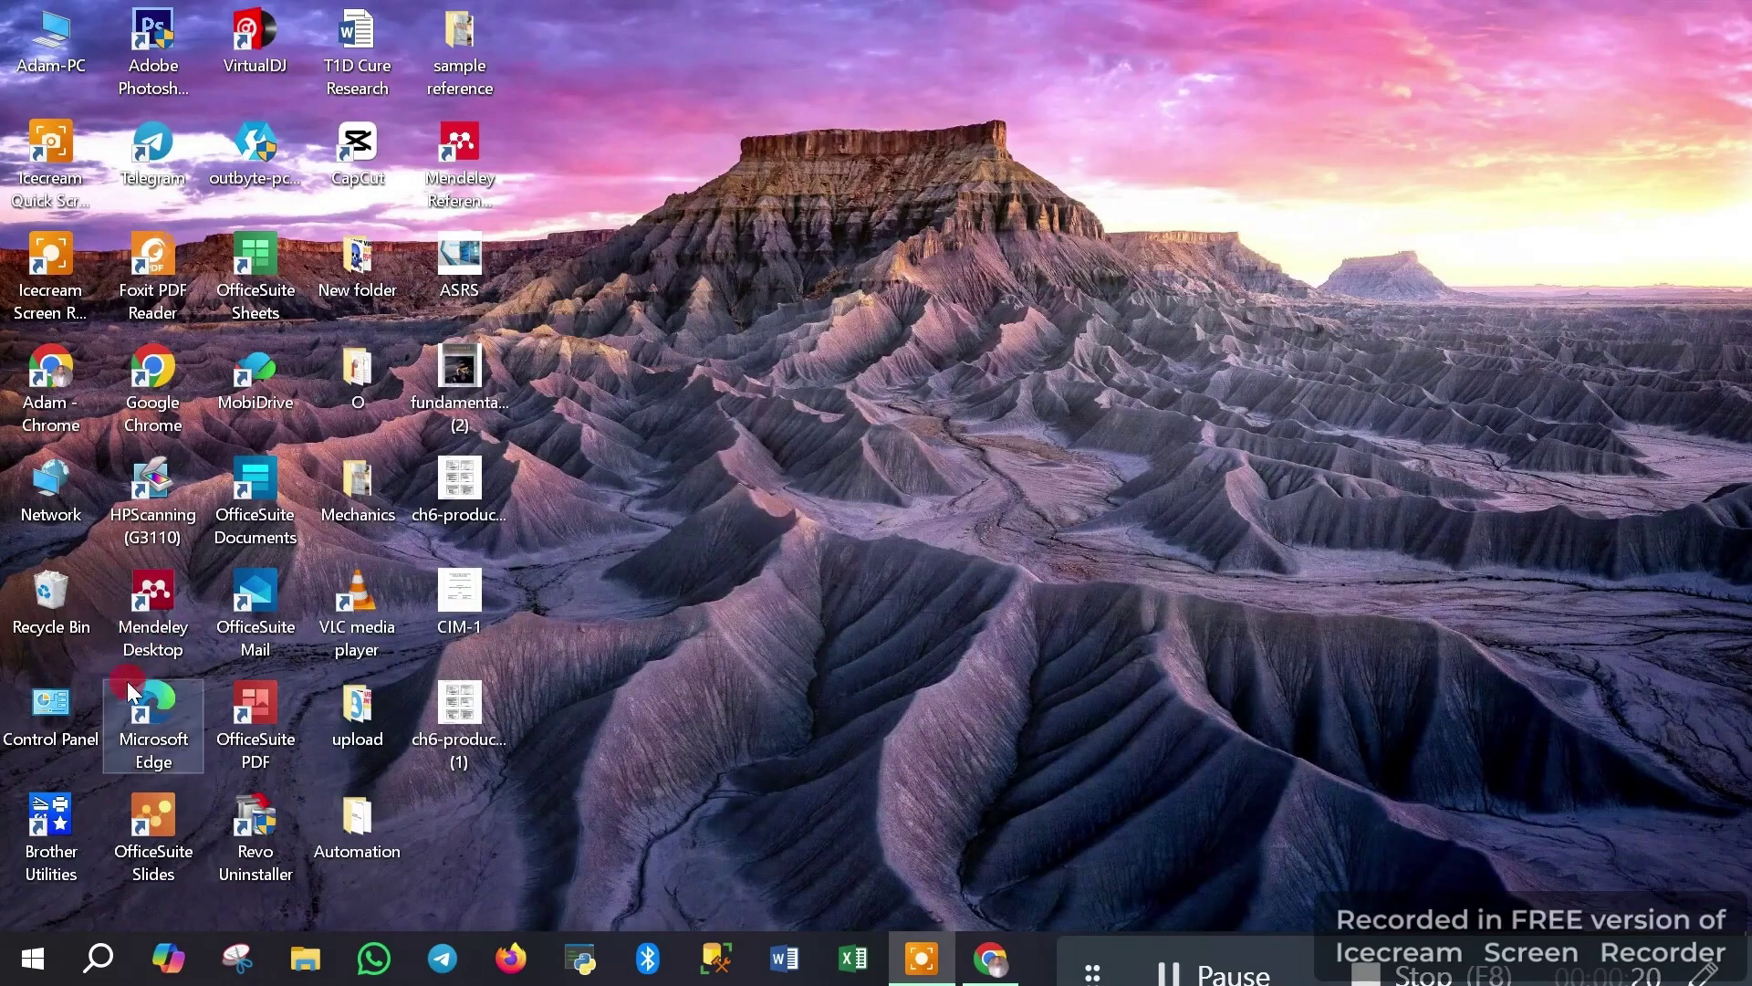
left_click(184, 588)
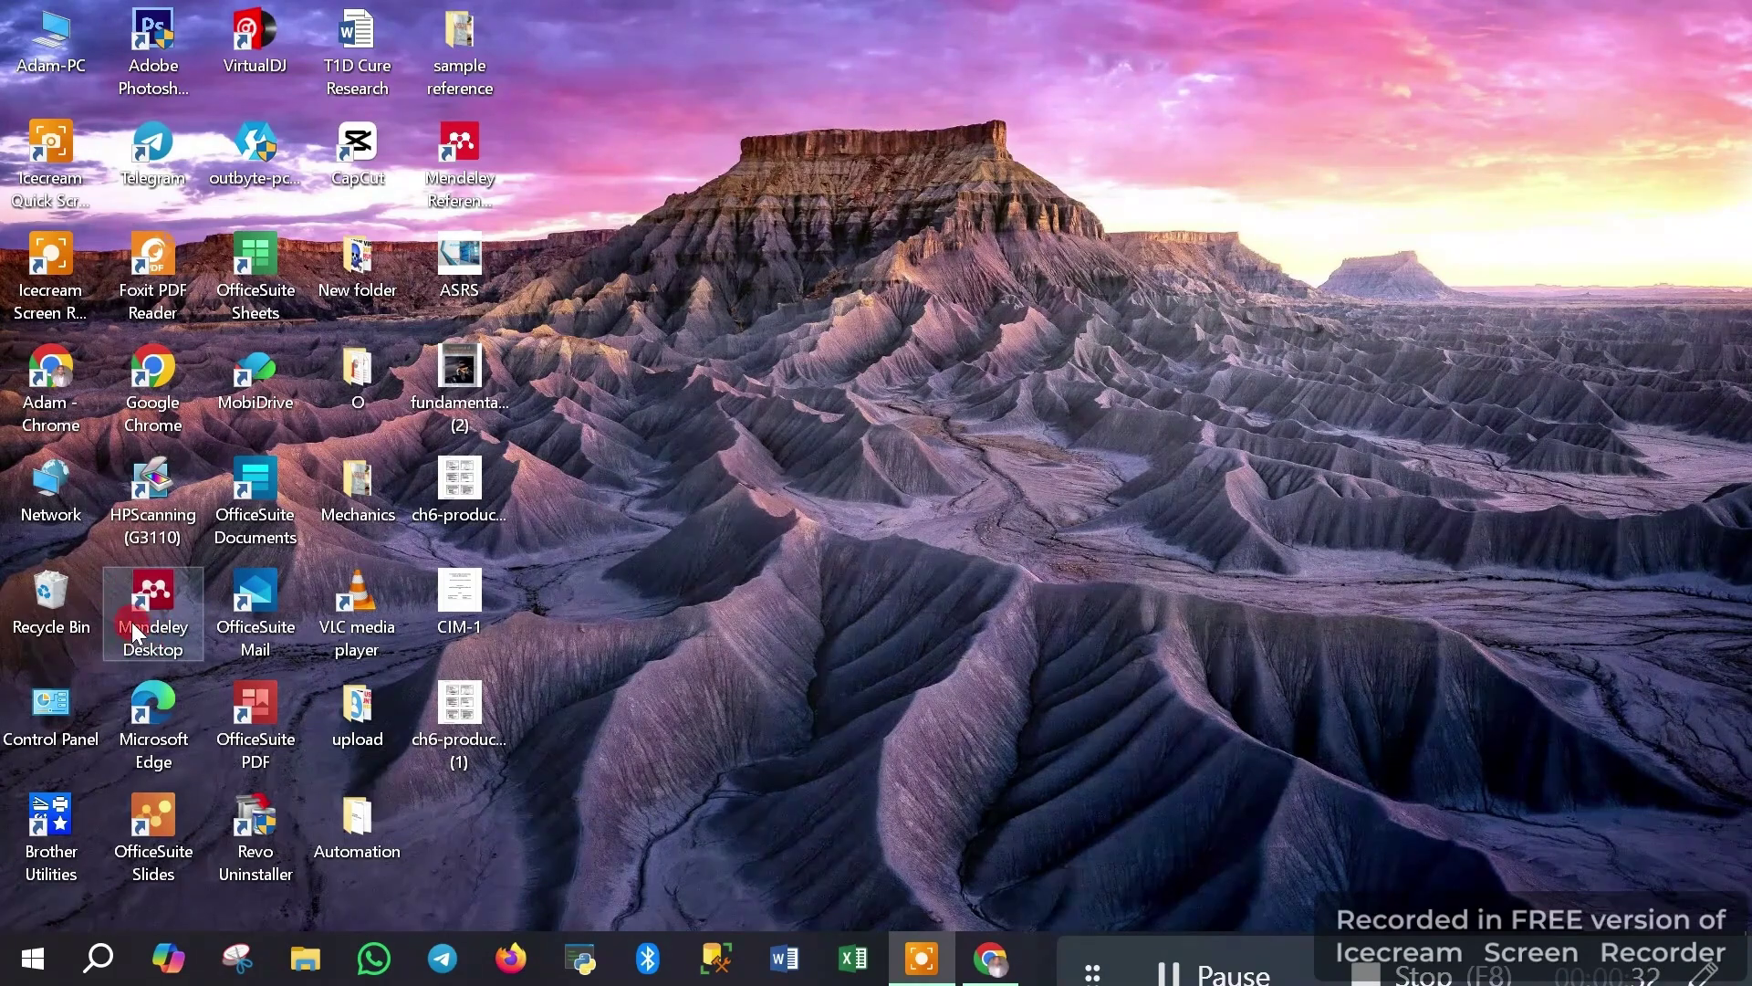
left_click(760, 608)
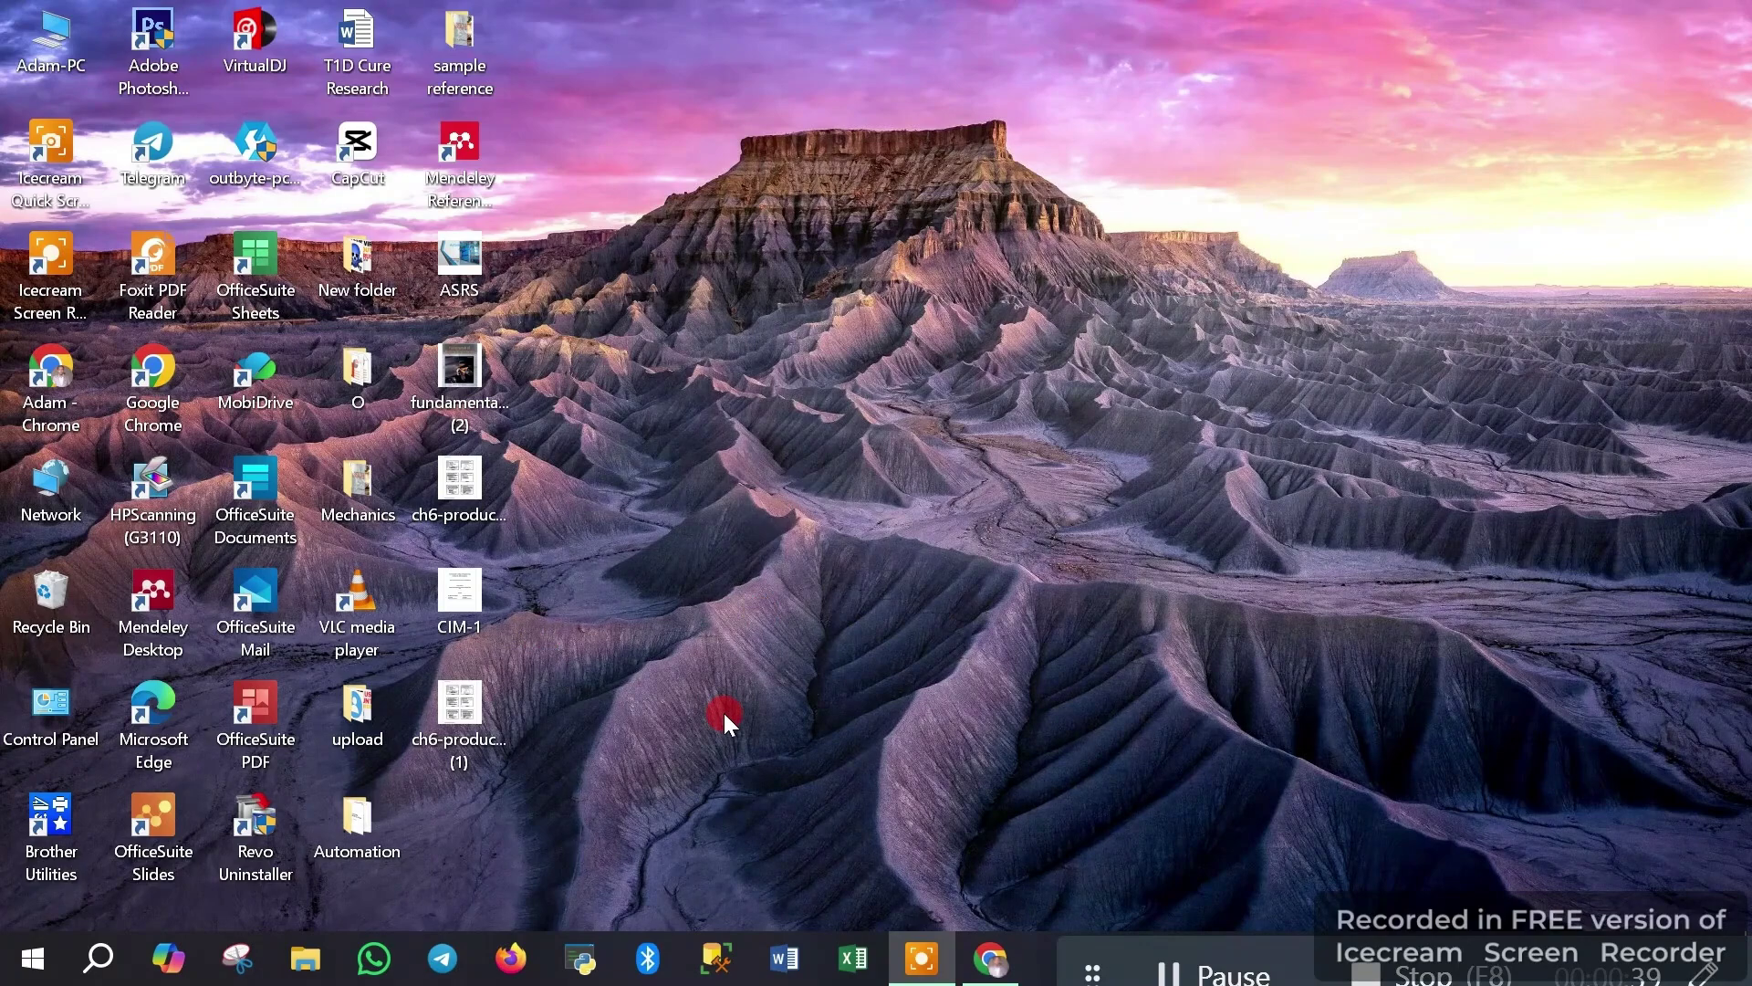
left_click(137, 636)
left_click(212, 618)
left_click(179, 604)
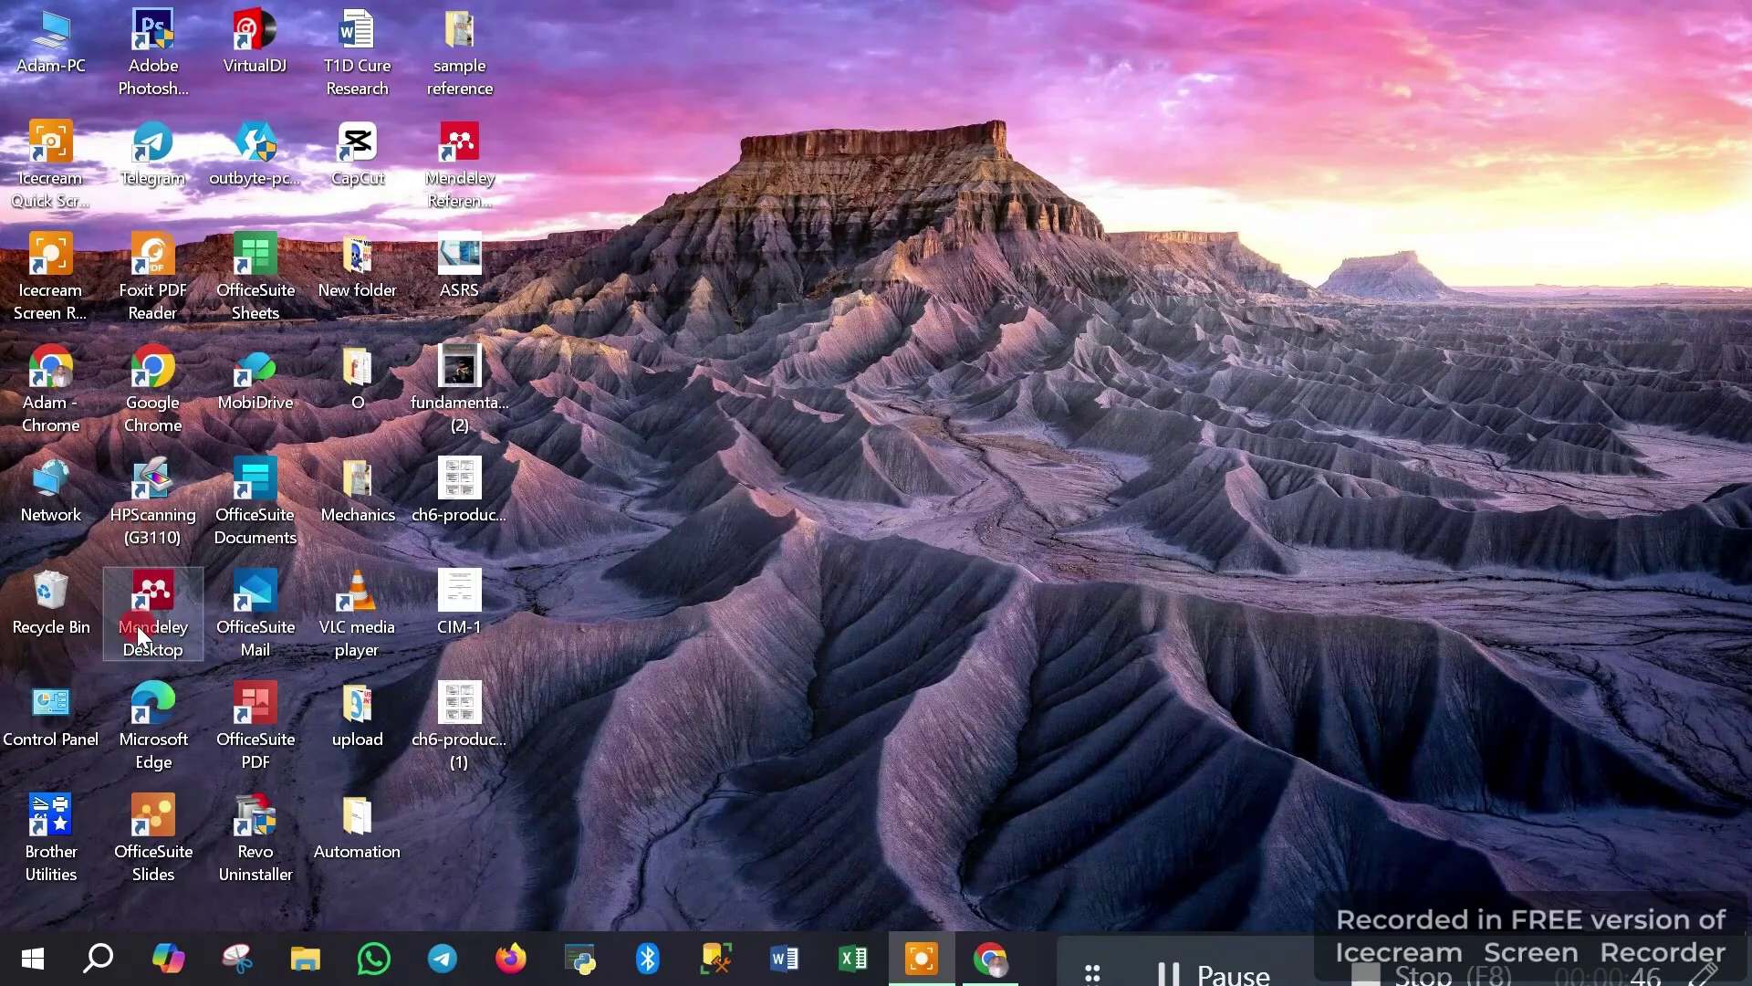
Highlight the Mendeley Reference Manager shortcut, then clear the desktop icon selection
left_click(723, 634)
left_click(436, 197)
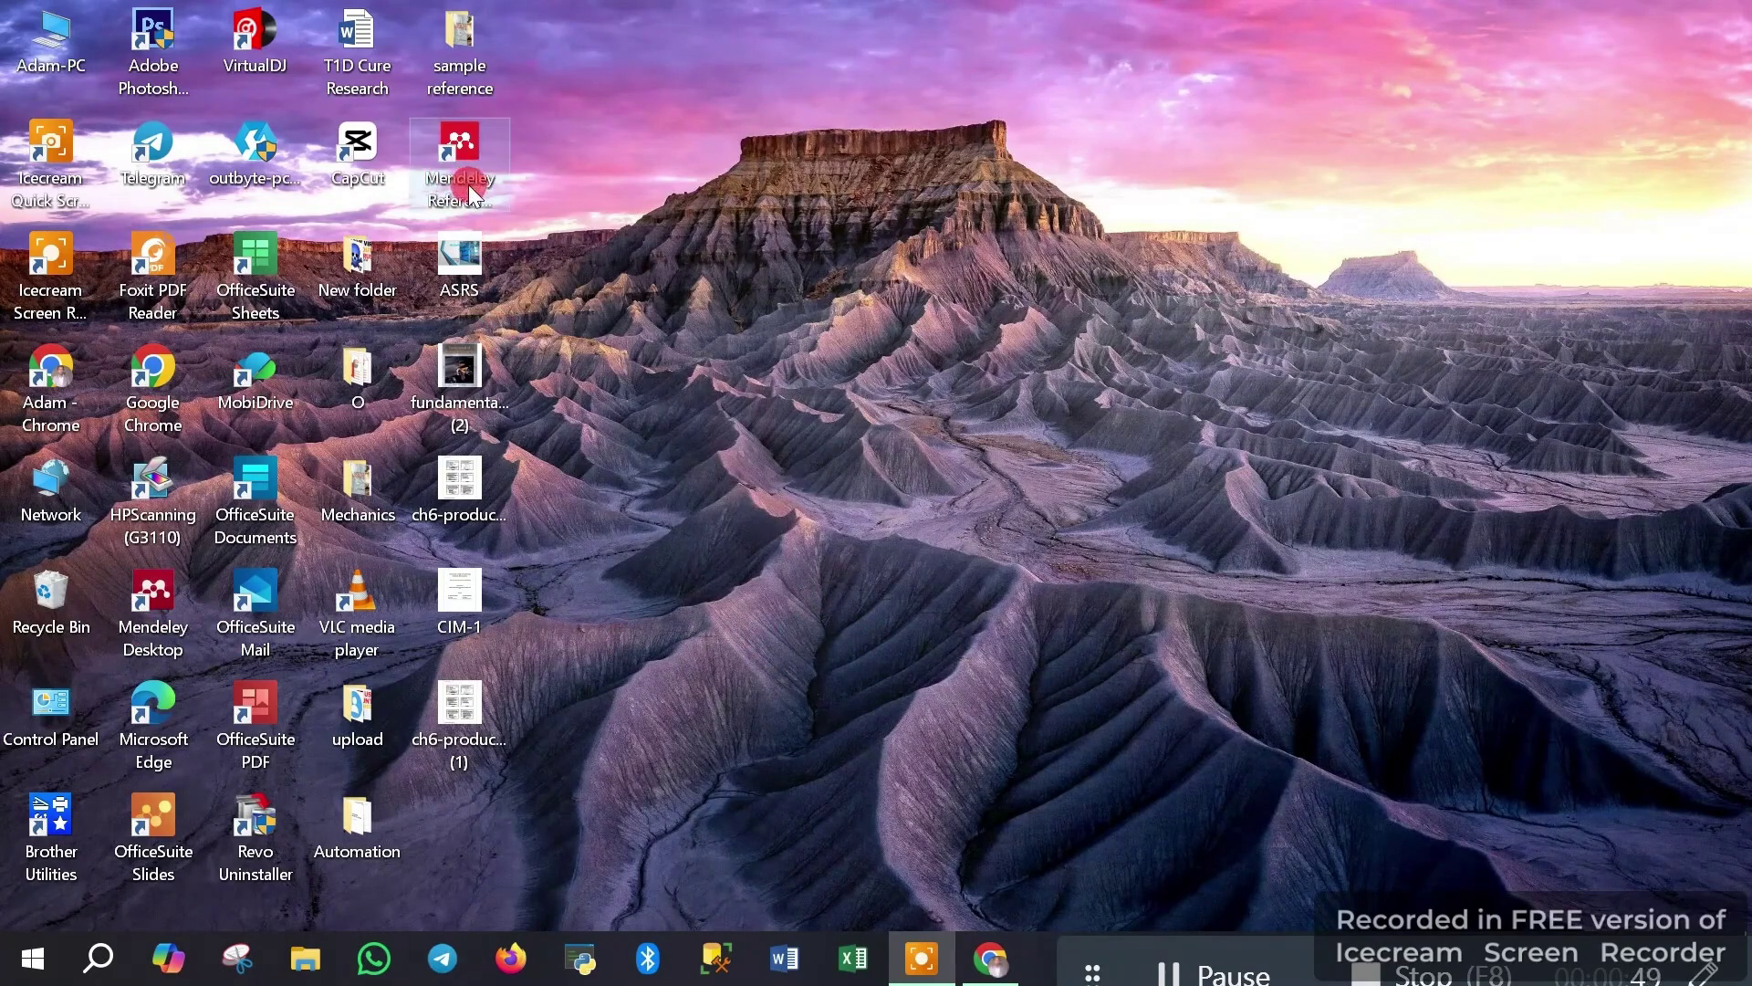
left_click(468, 185)
left_click(791, 382)
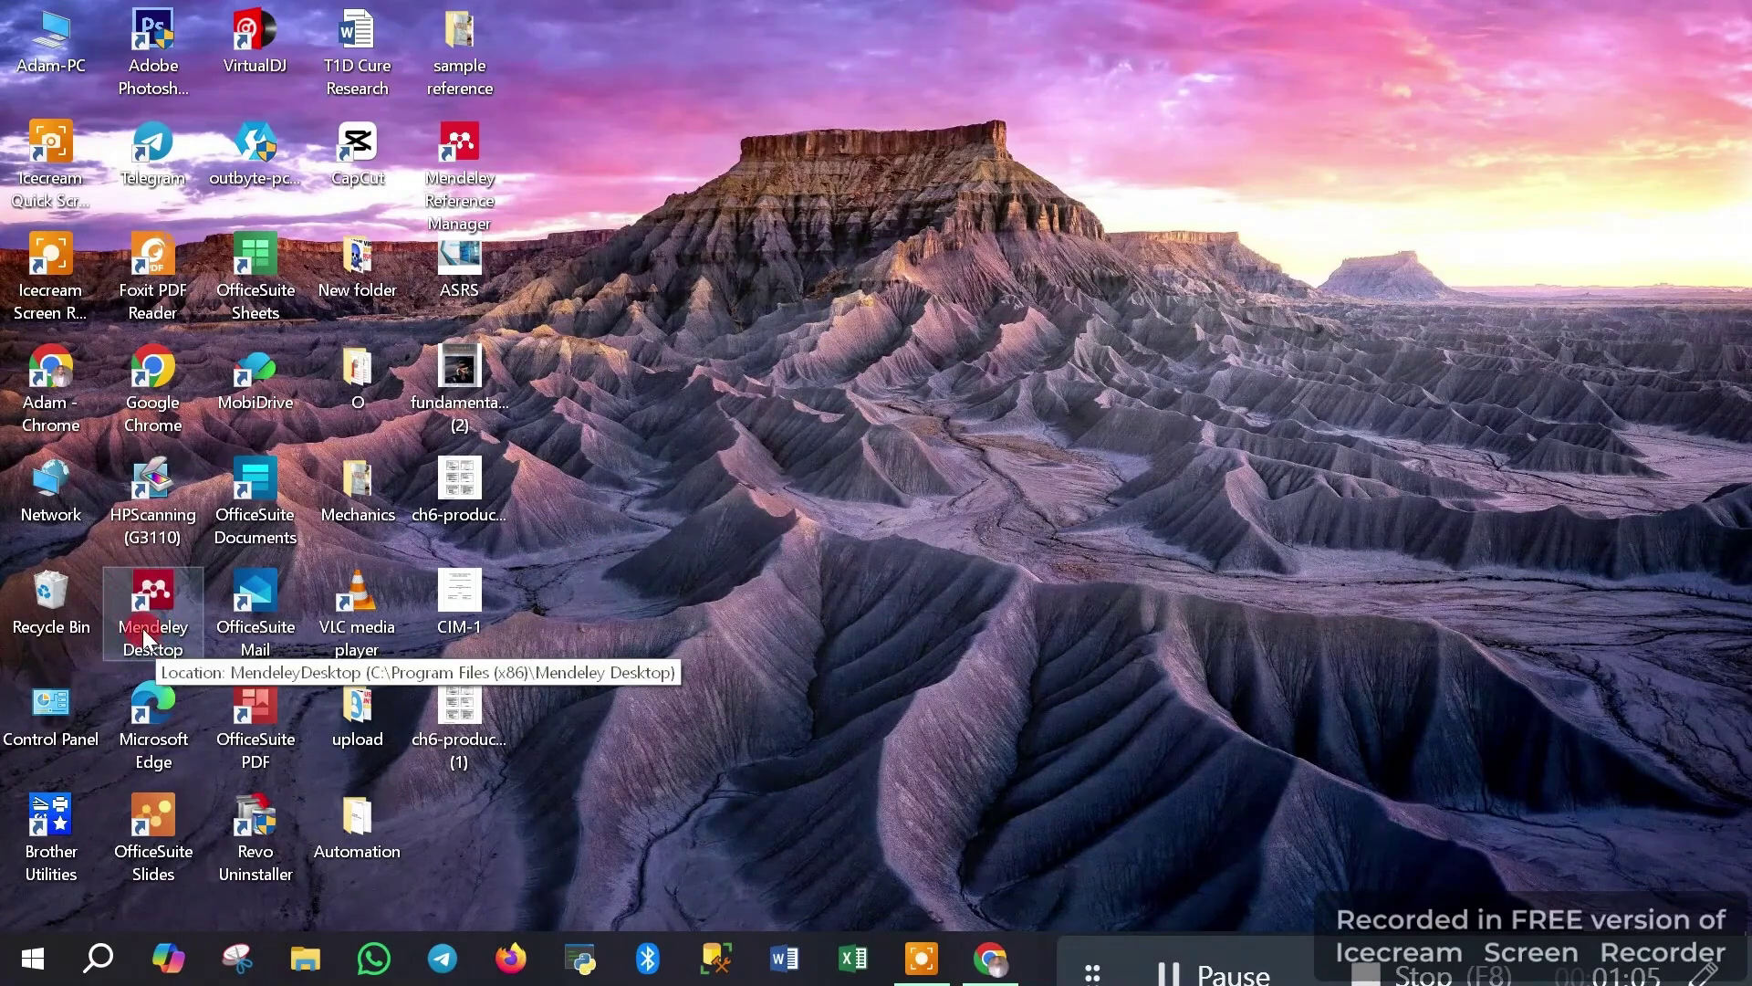
left_click(881, 668)
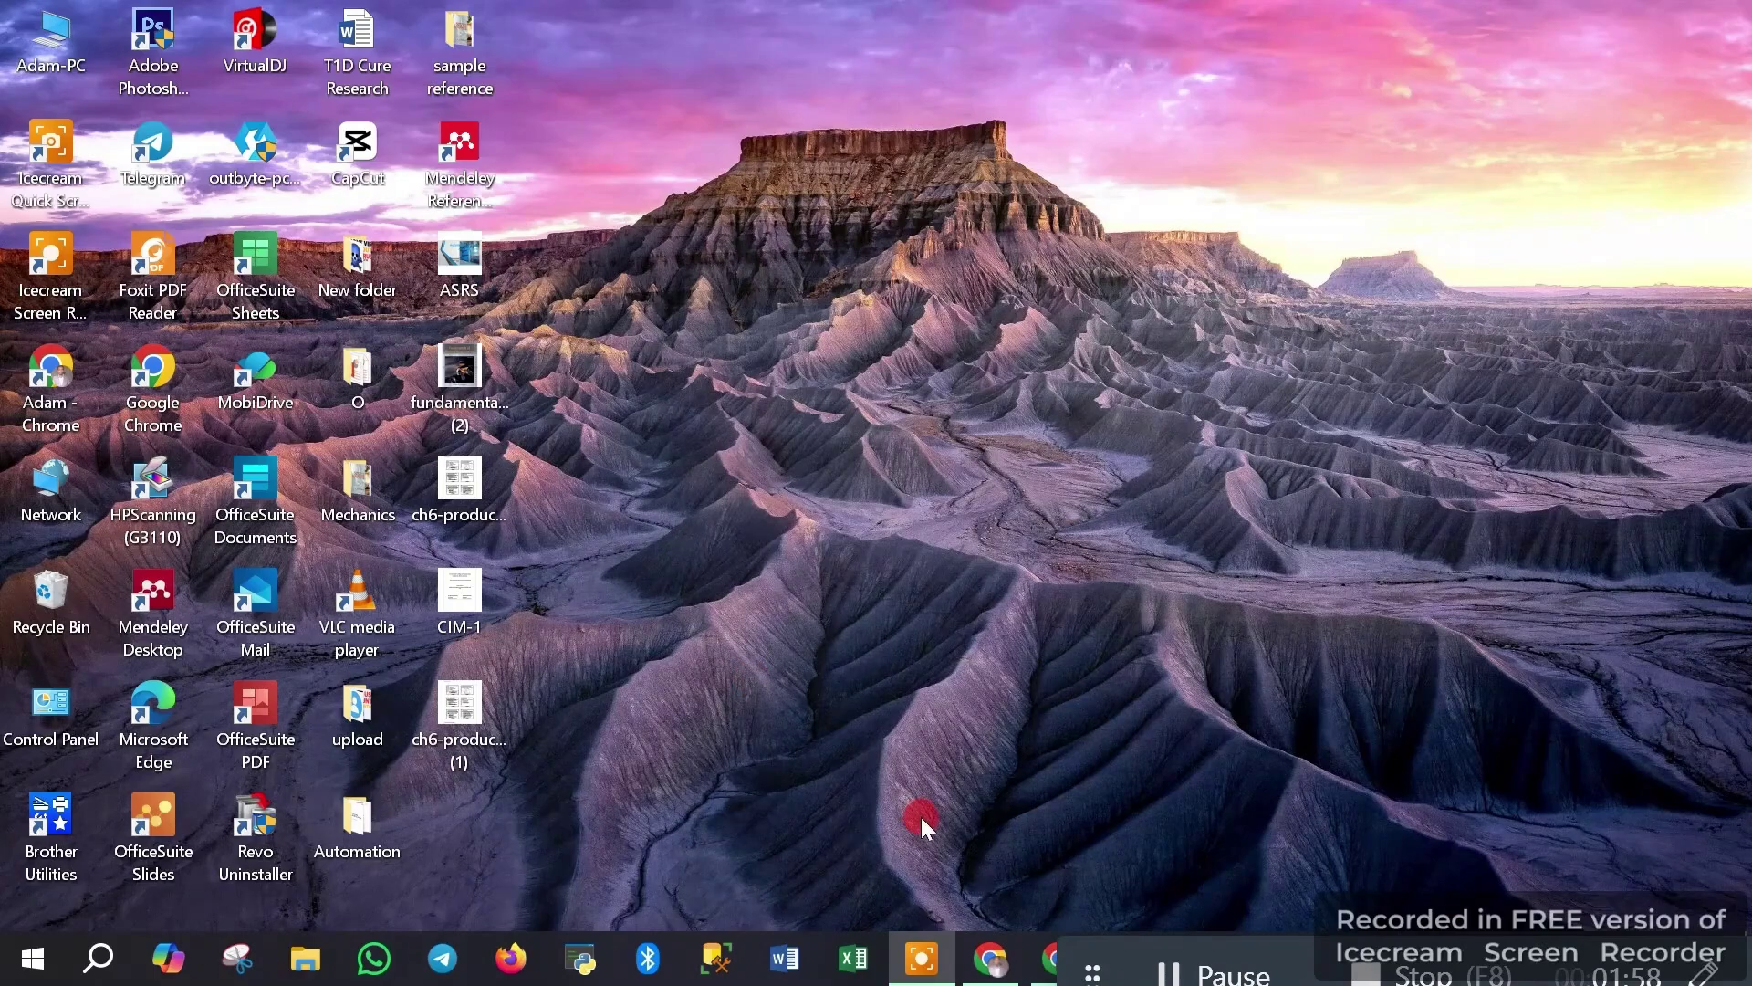
Bring Chrome back and go to the QuickClear YouTube channel's video list
left_click(1007, 921)
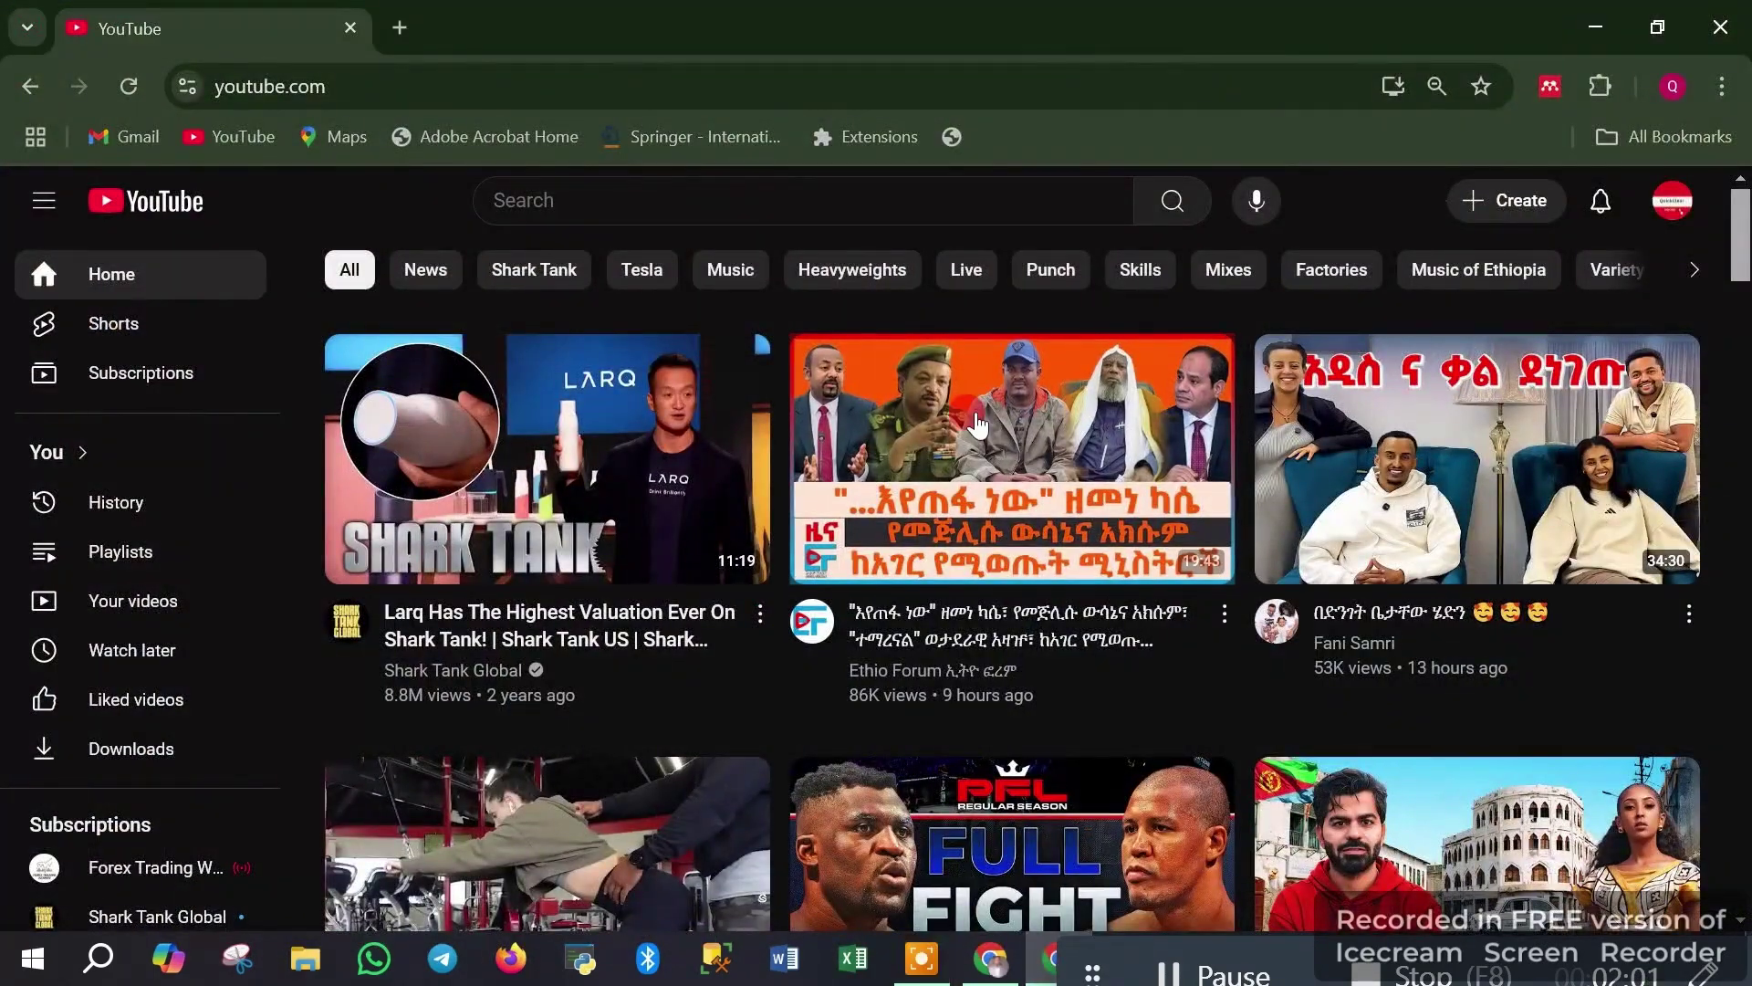
left_click(1742, 583)
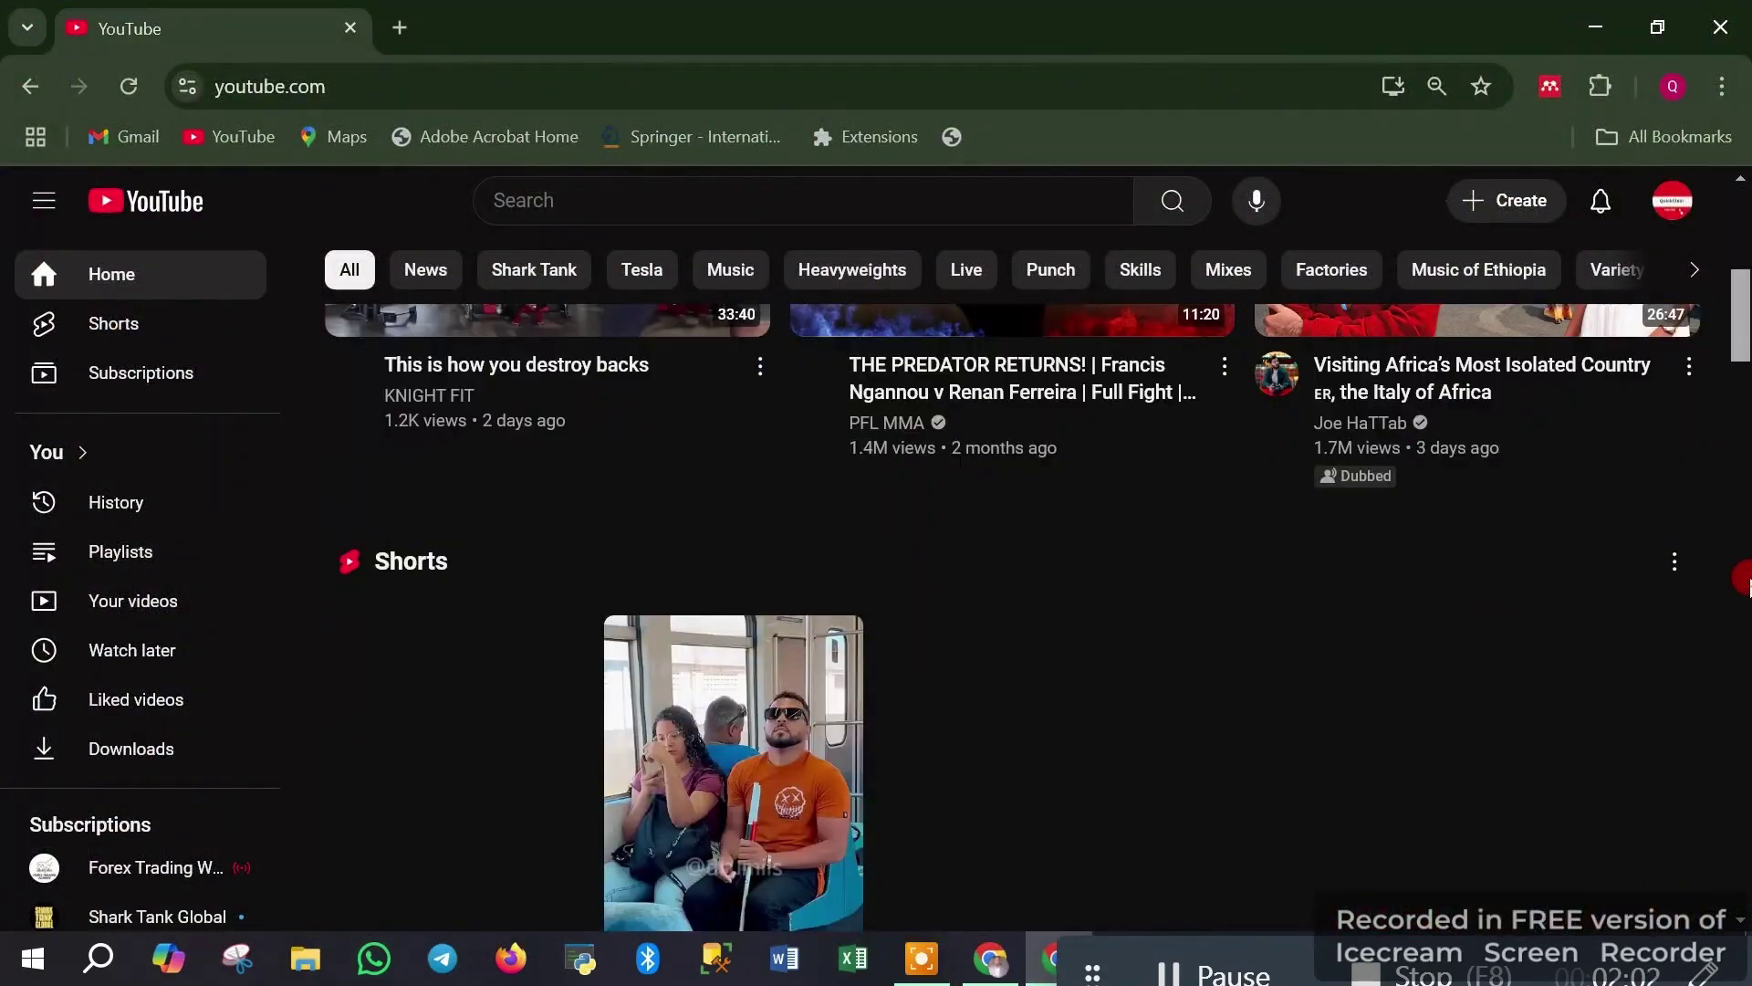
left_click(1675, 212)
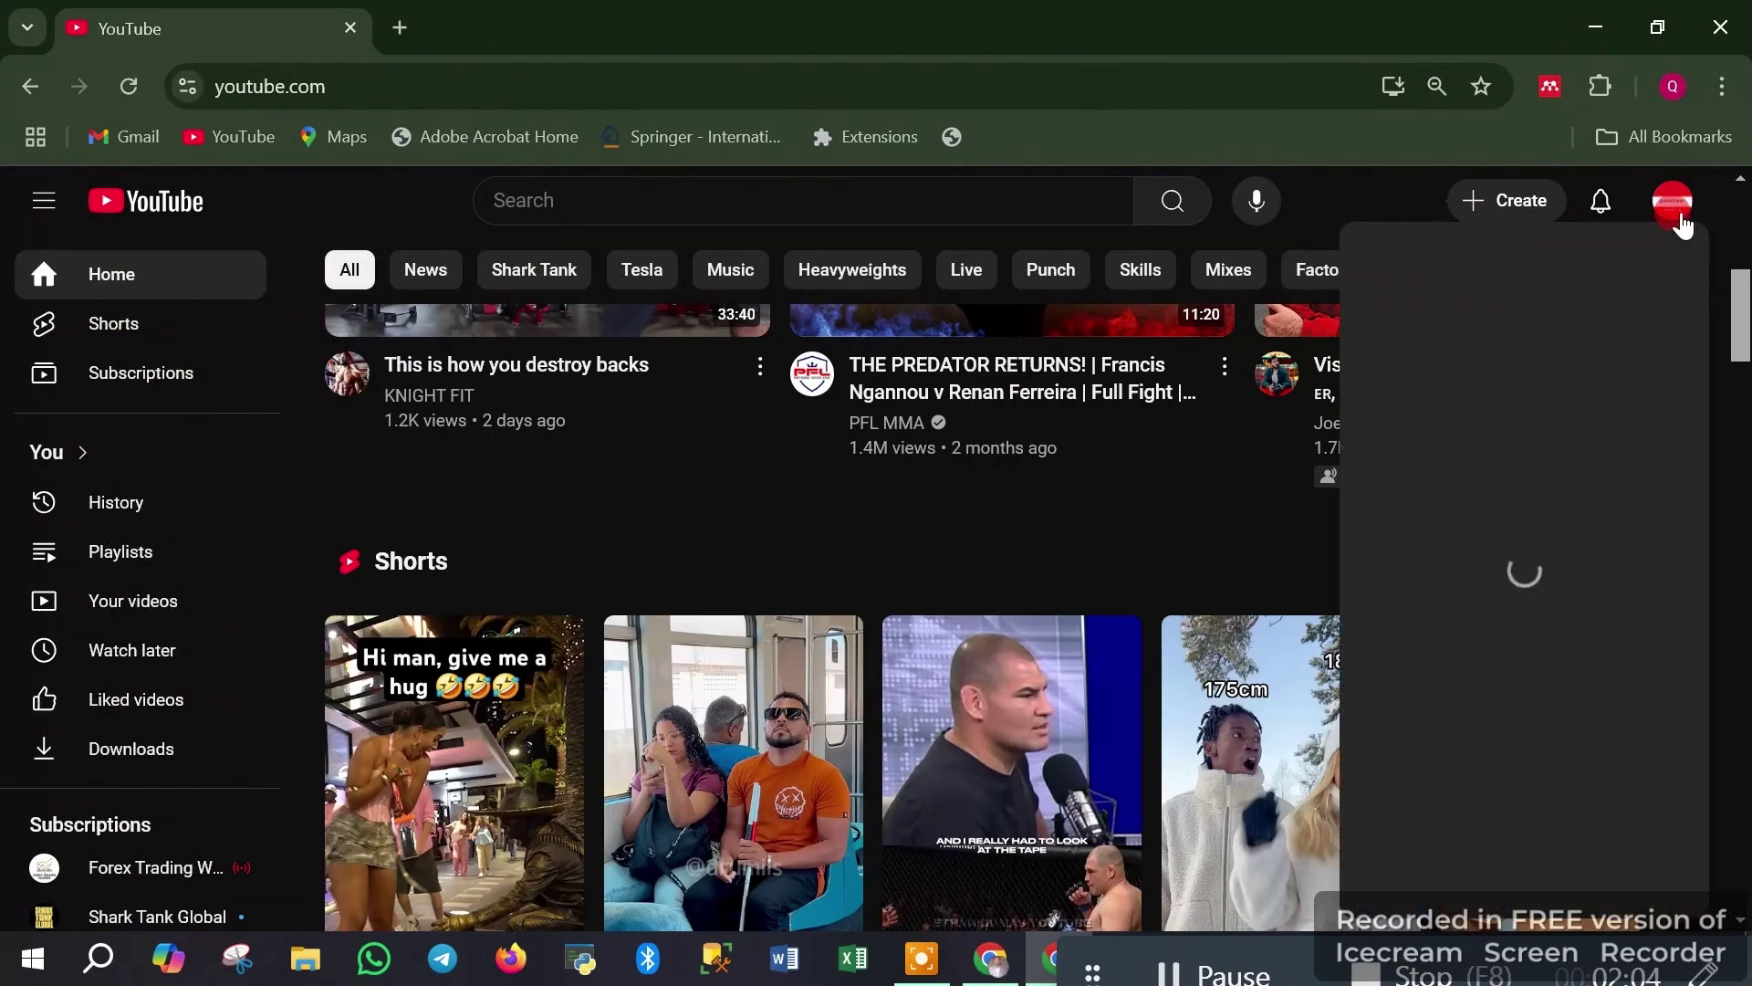
left_click(1462, 289)
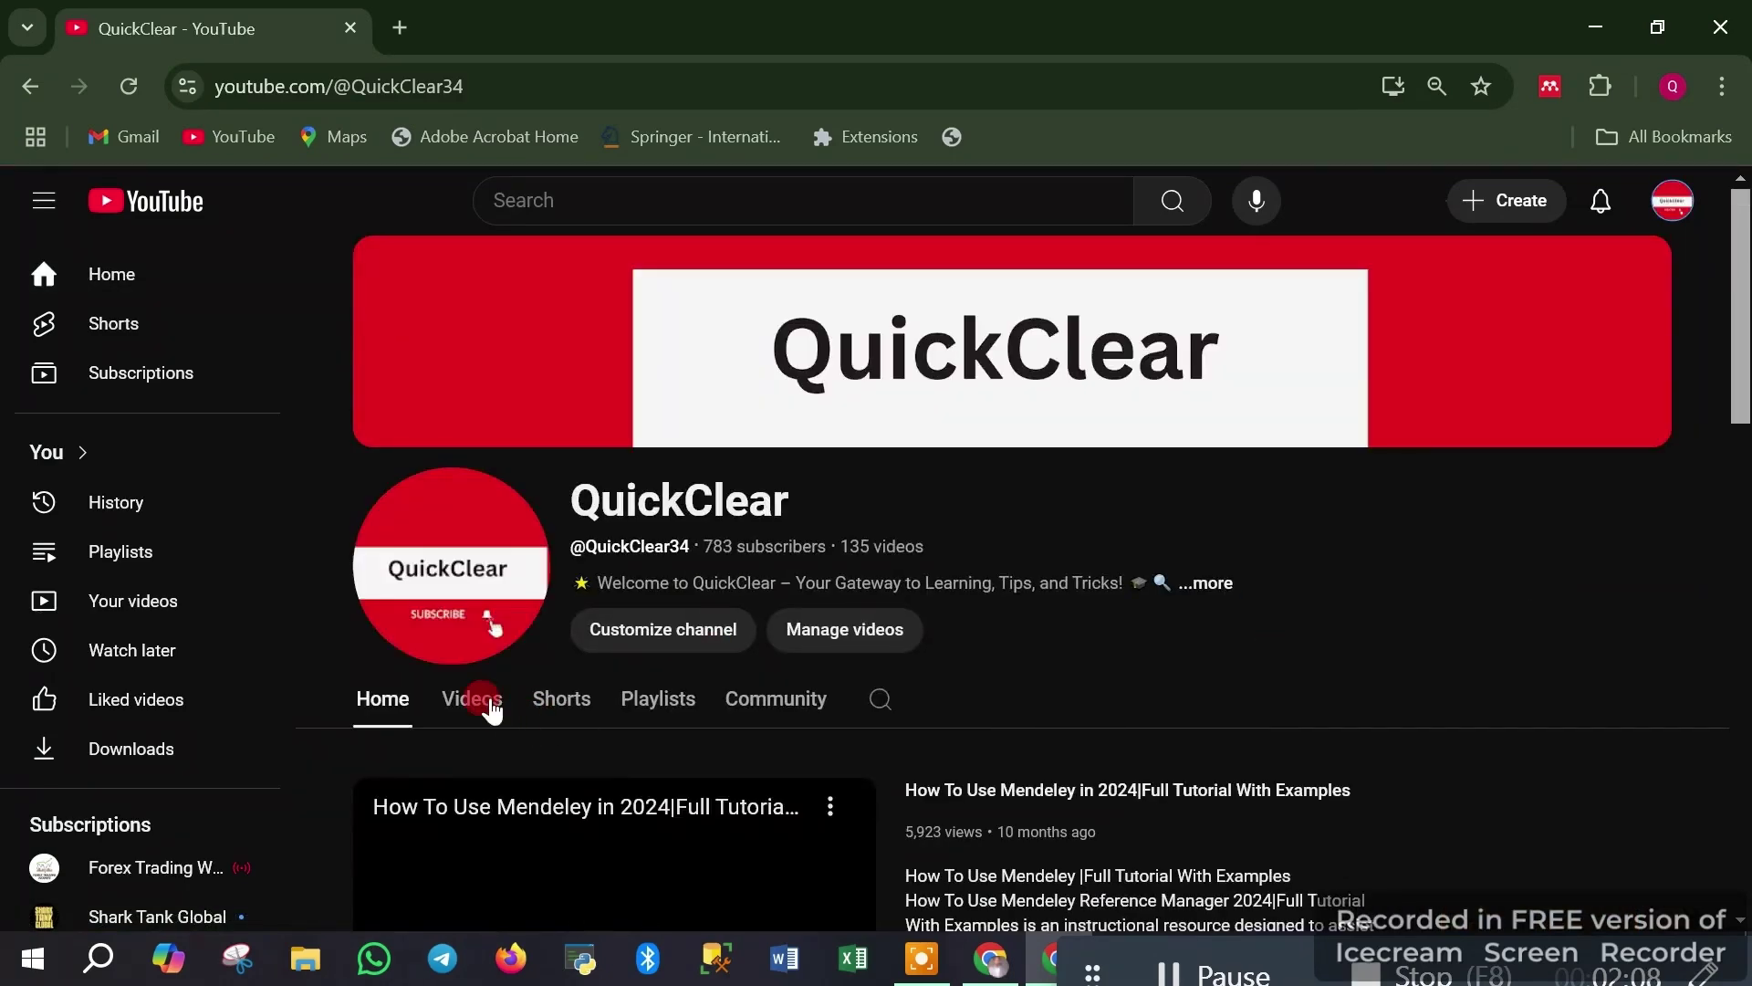
left_click(473, 700)
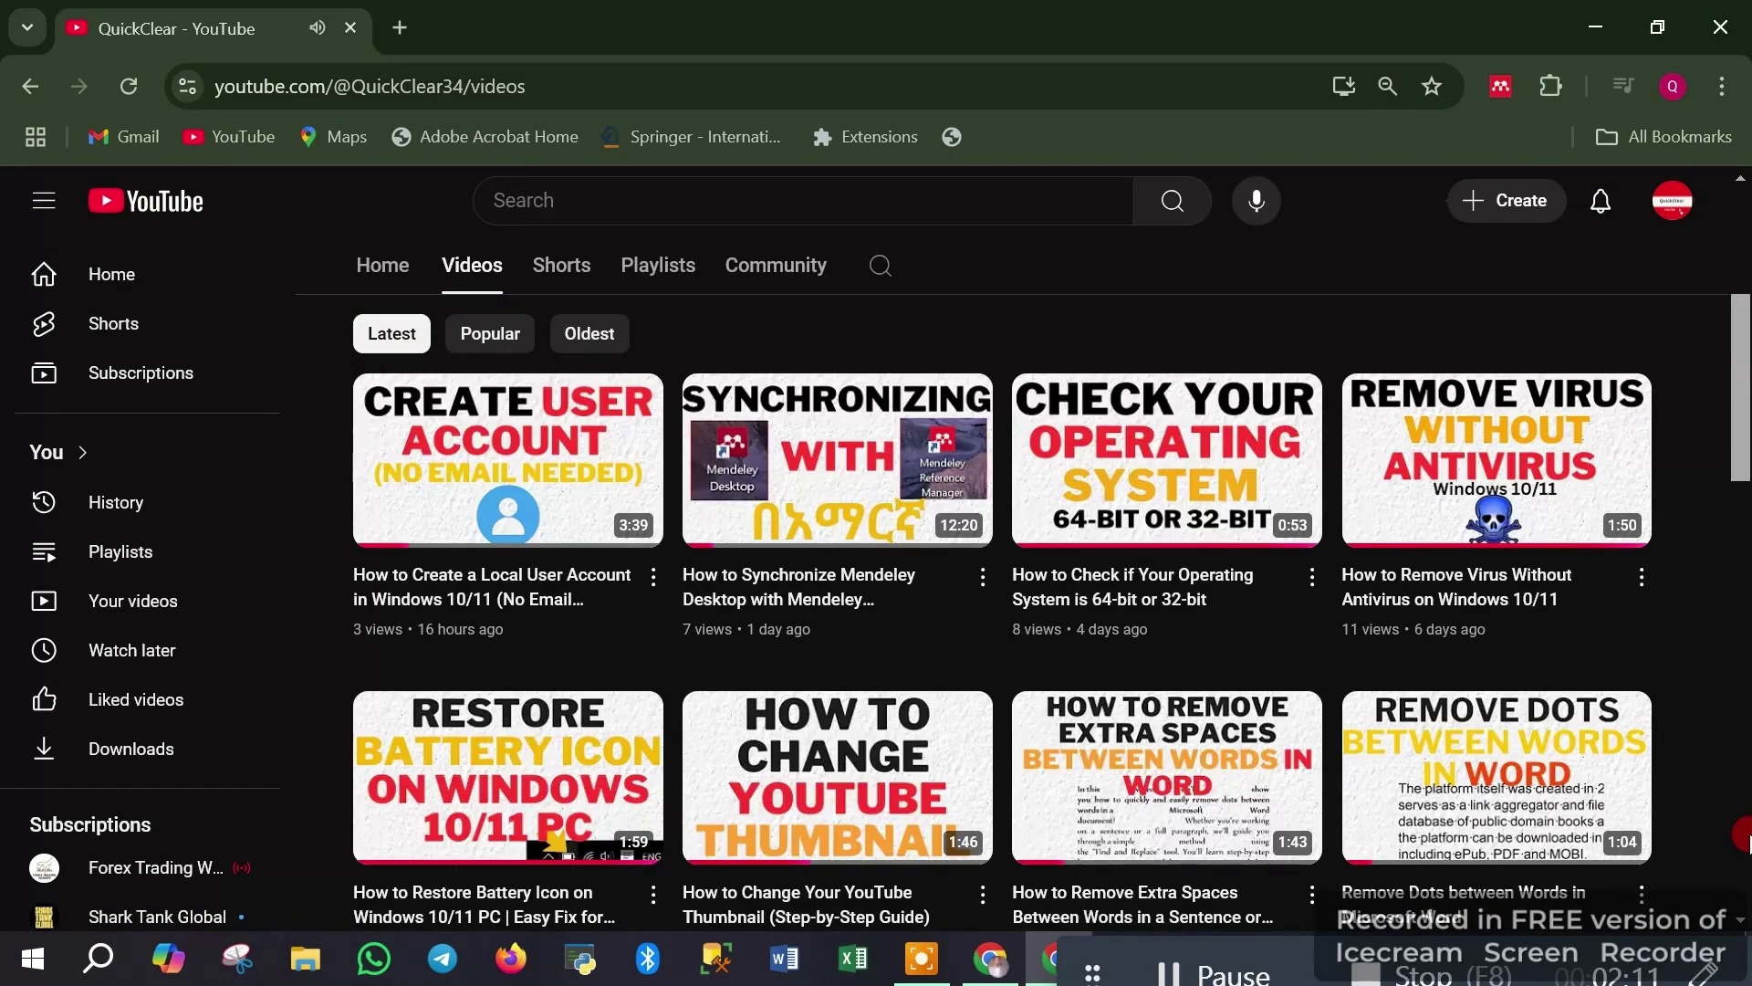
Scroll through the channel's videos, then minimize Chrome to show the desktop
left_click(1748, 834)
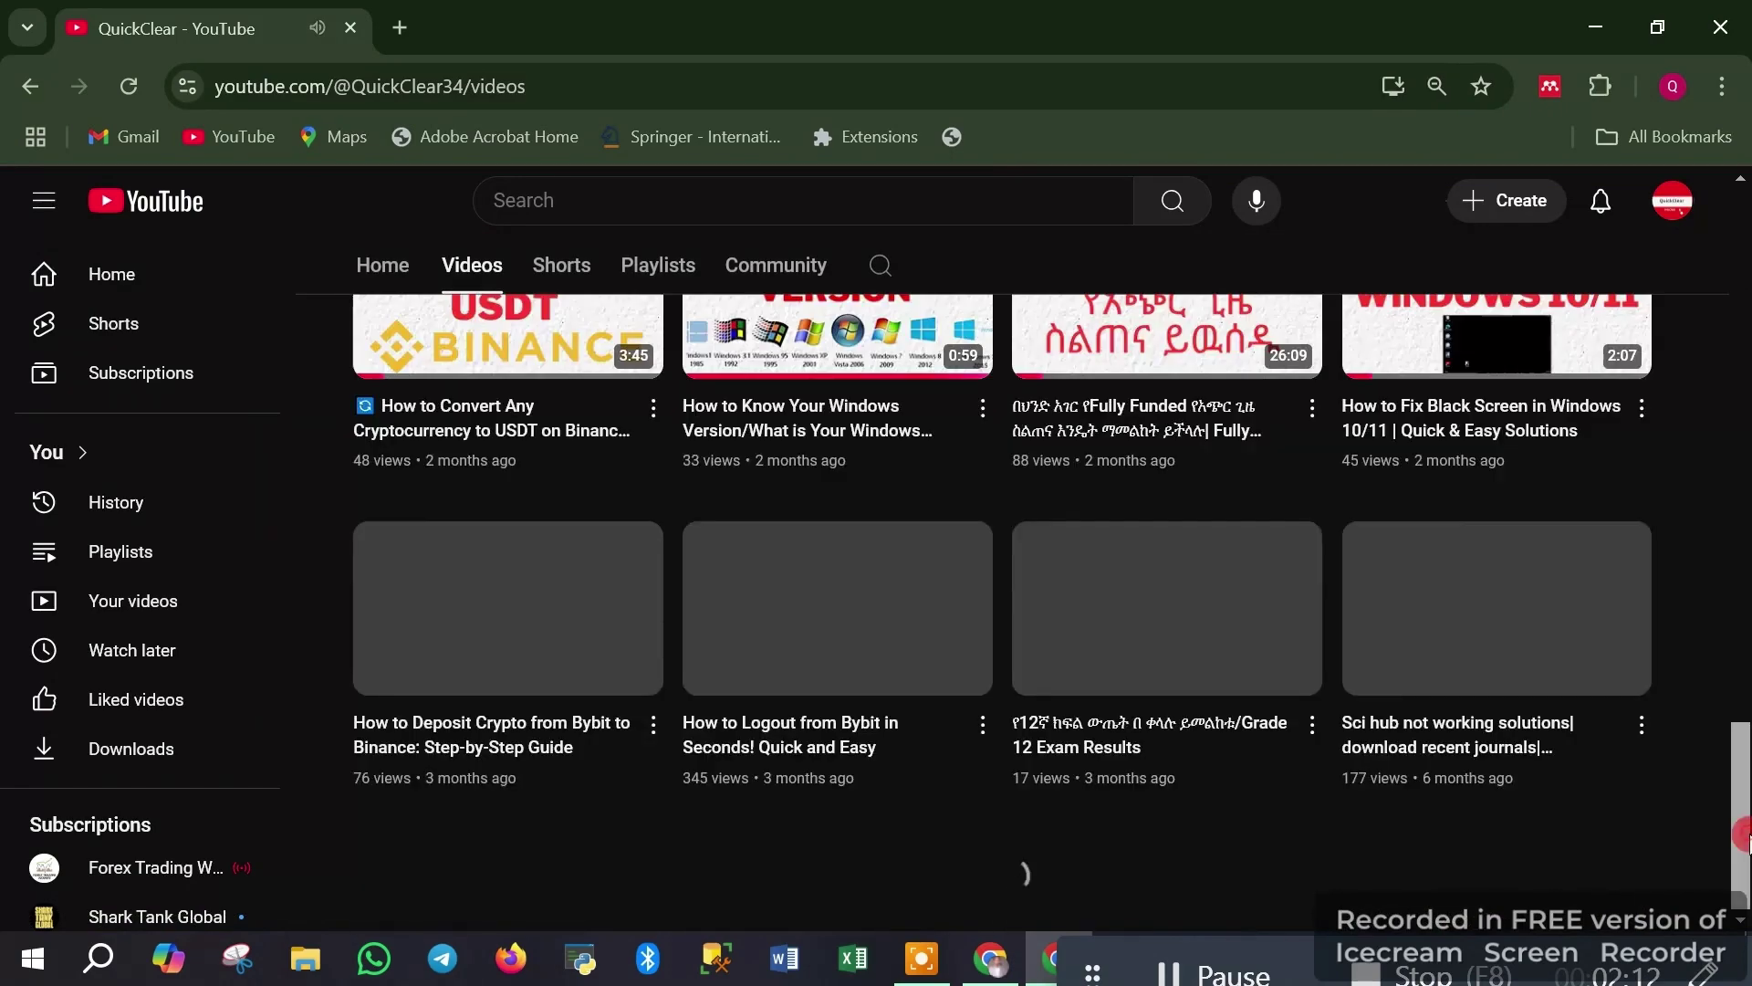
left_click(1741, 850)
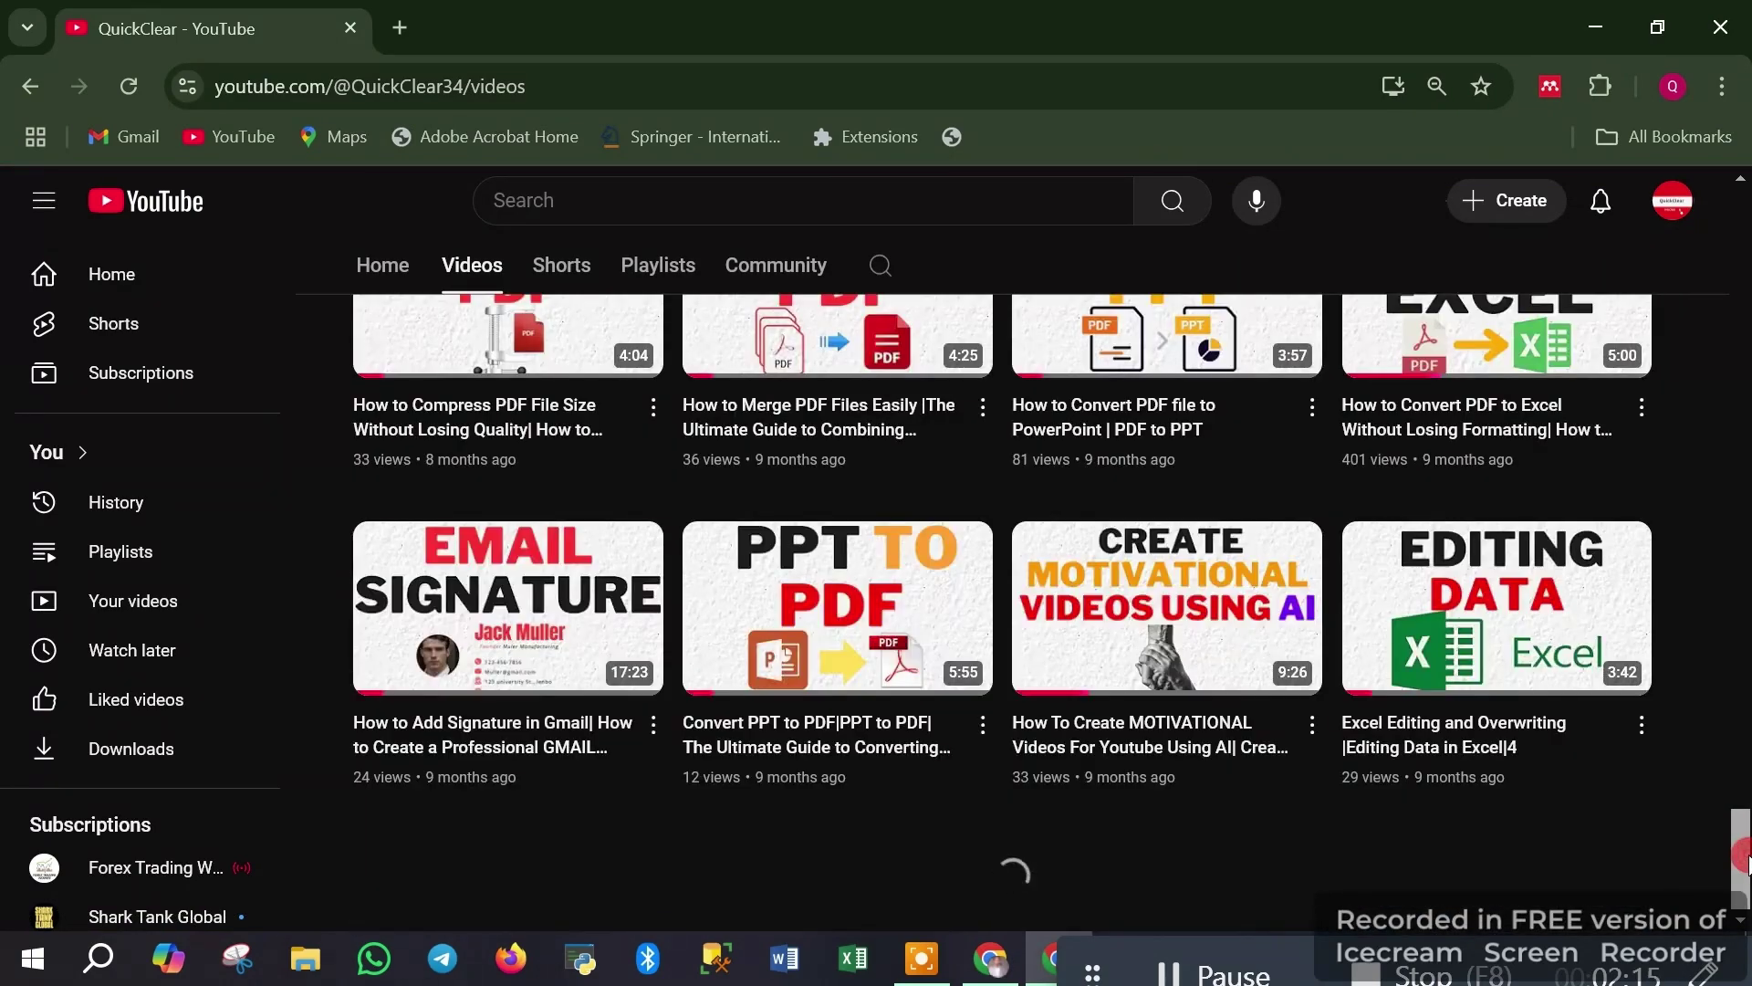
left_click(1743, 856)
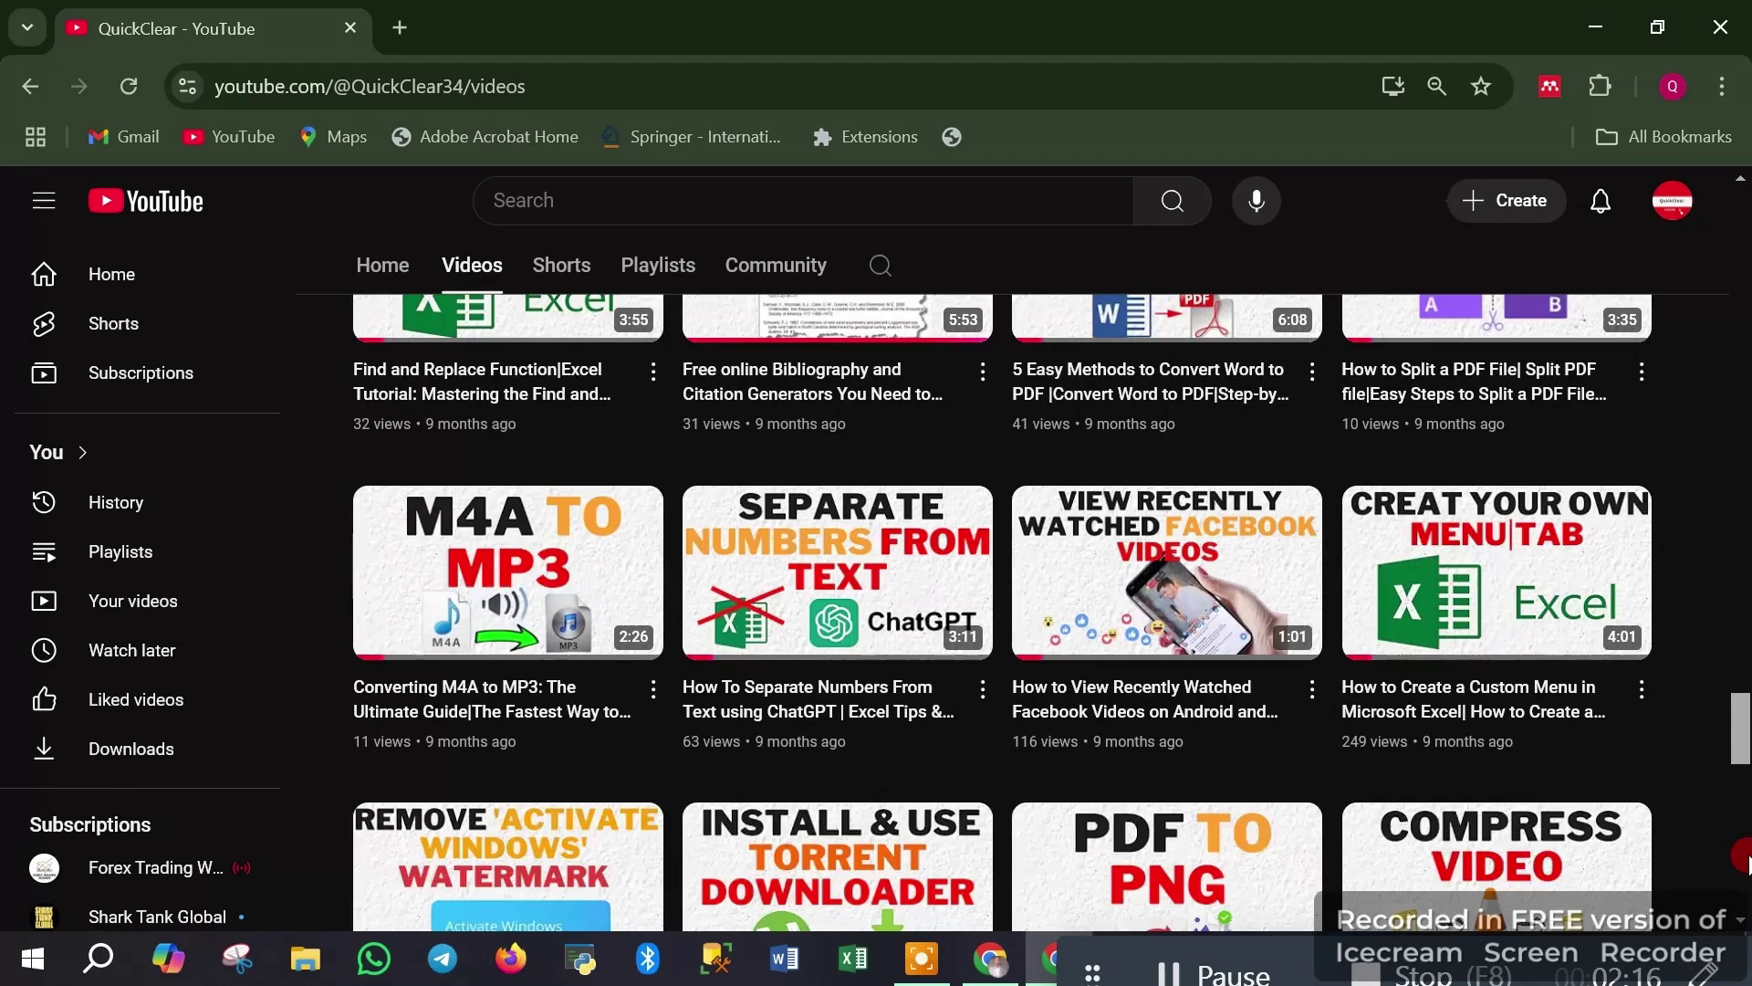
left_click(1744, 858)
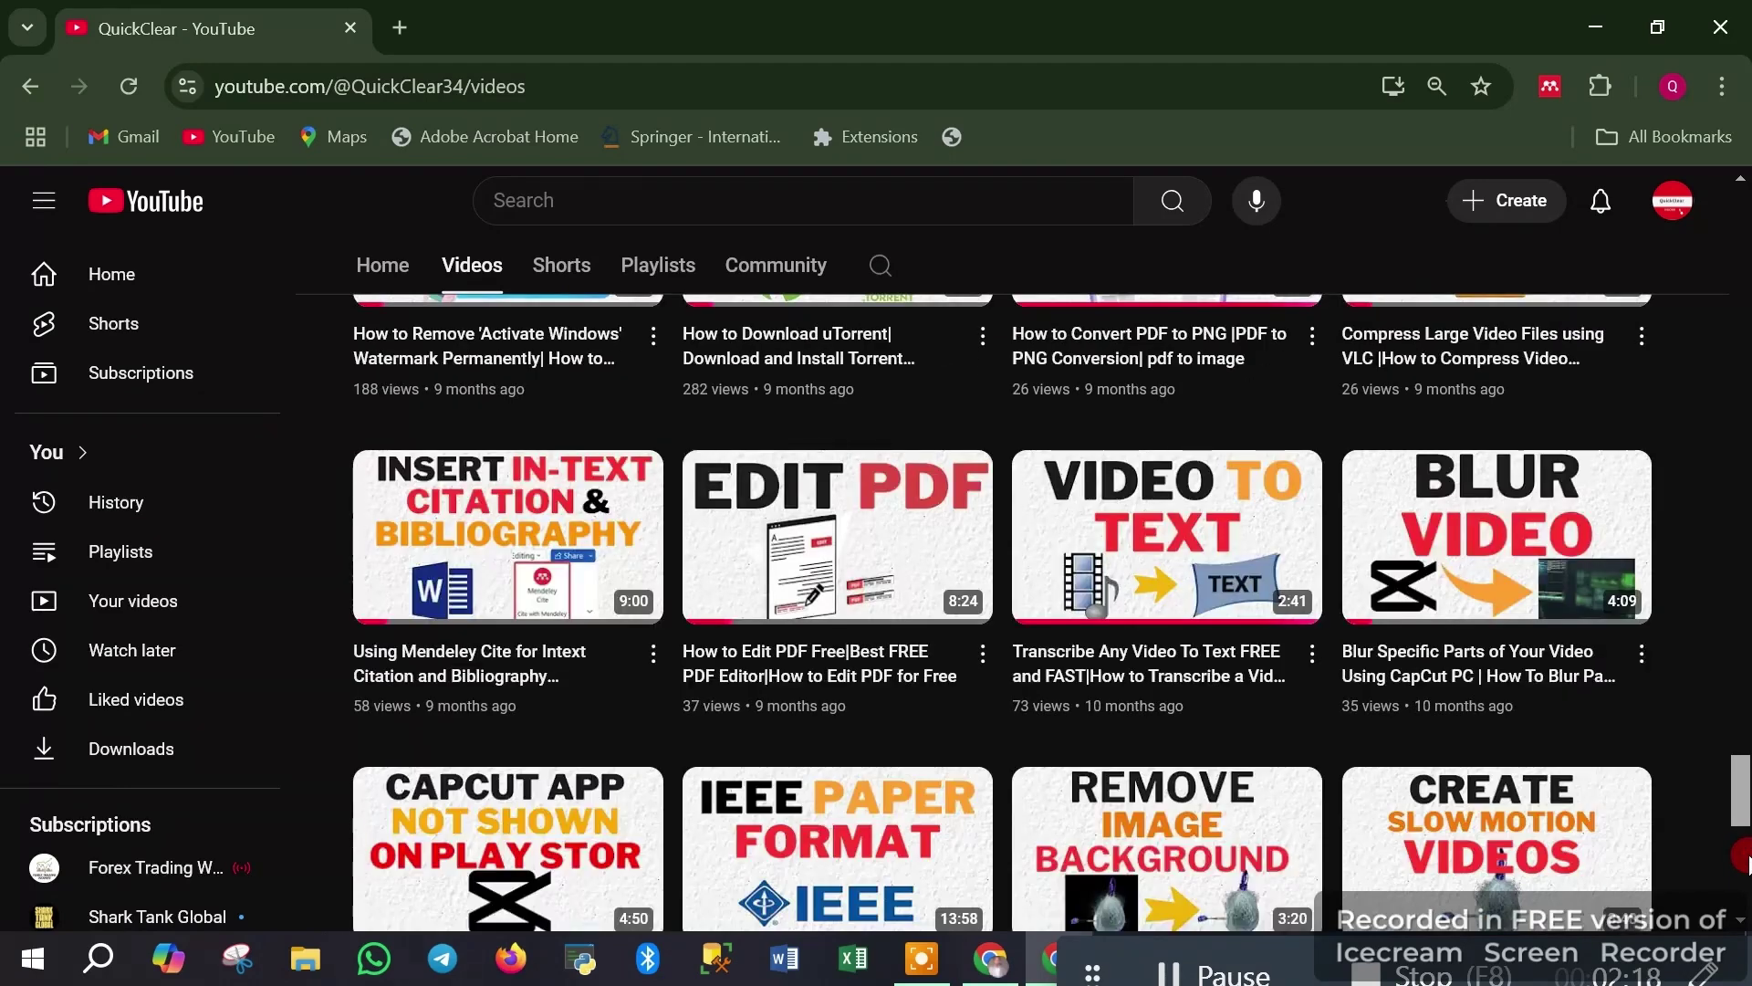
left_click(1743, 858)
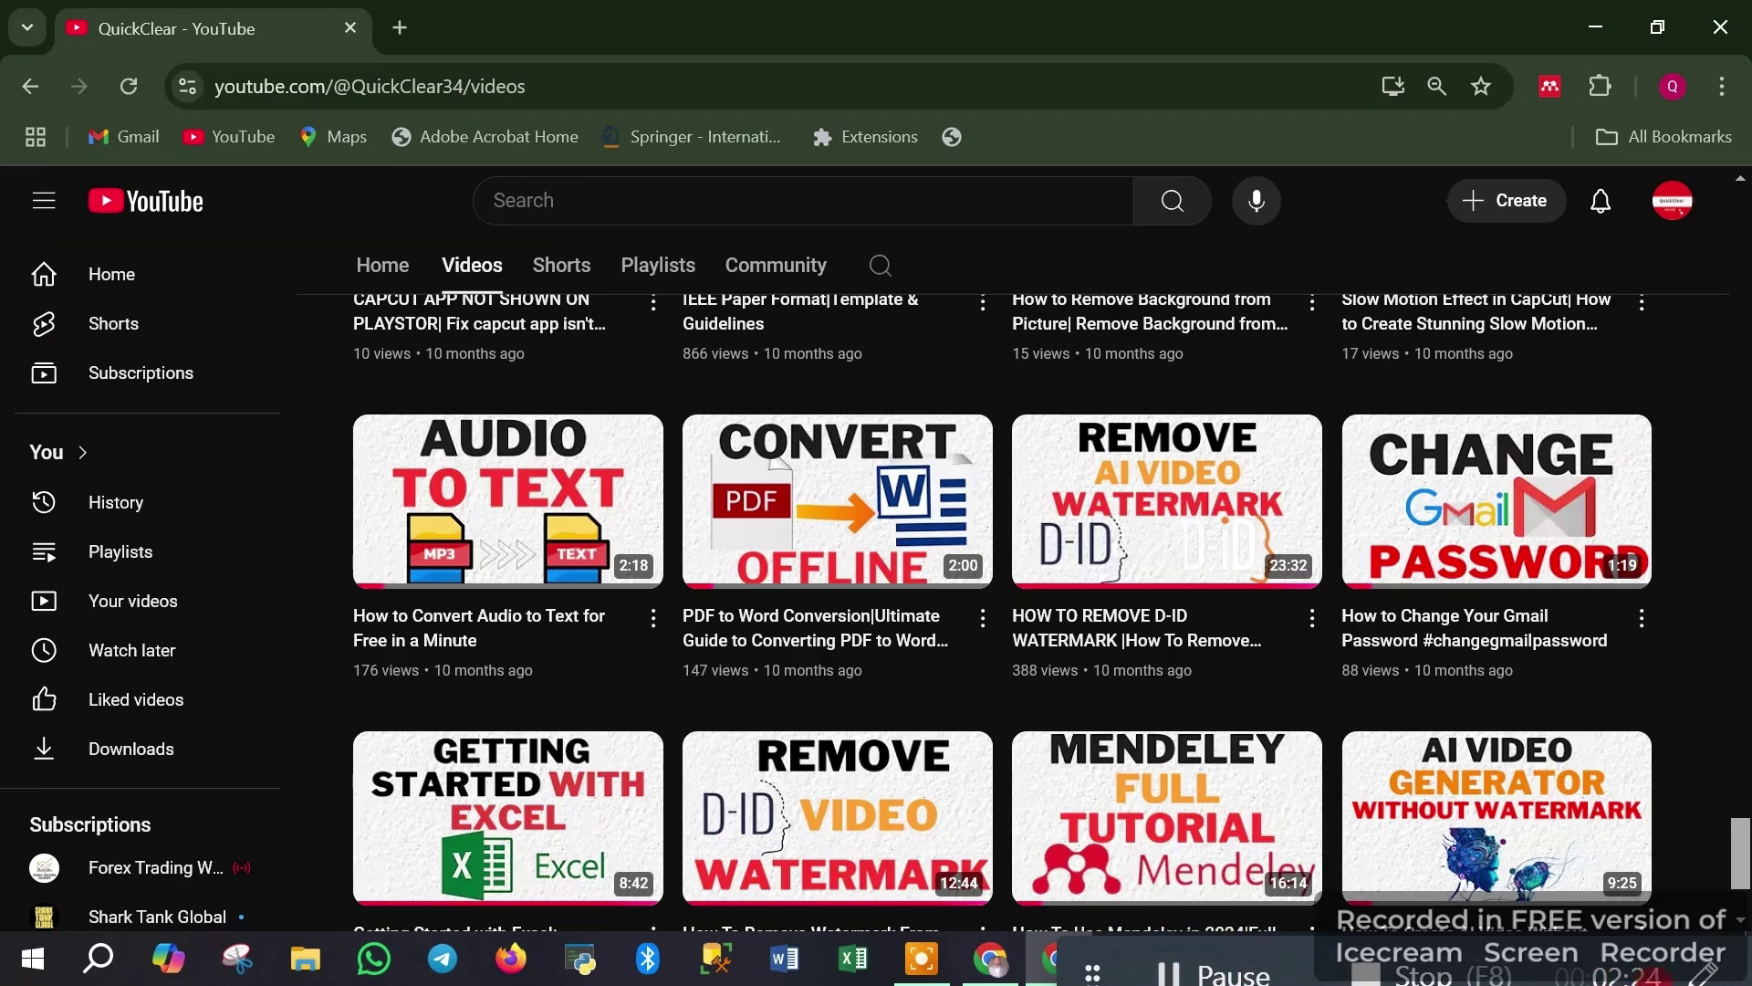
scroll(1738, 903, "down", 2)
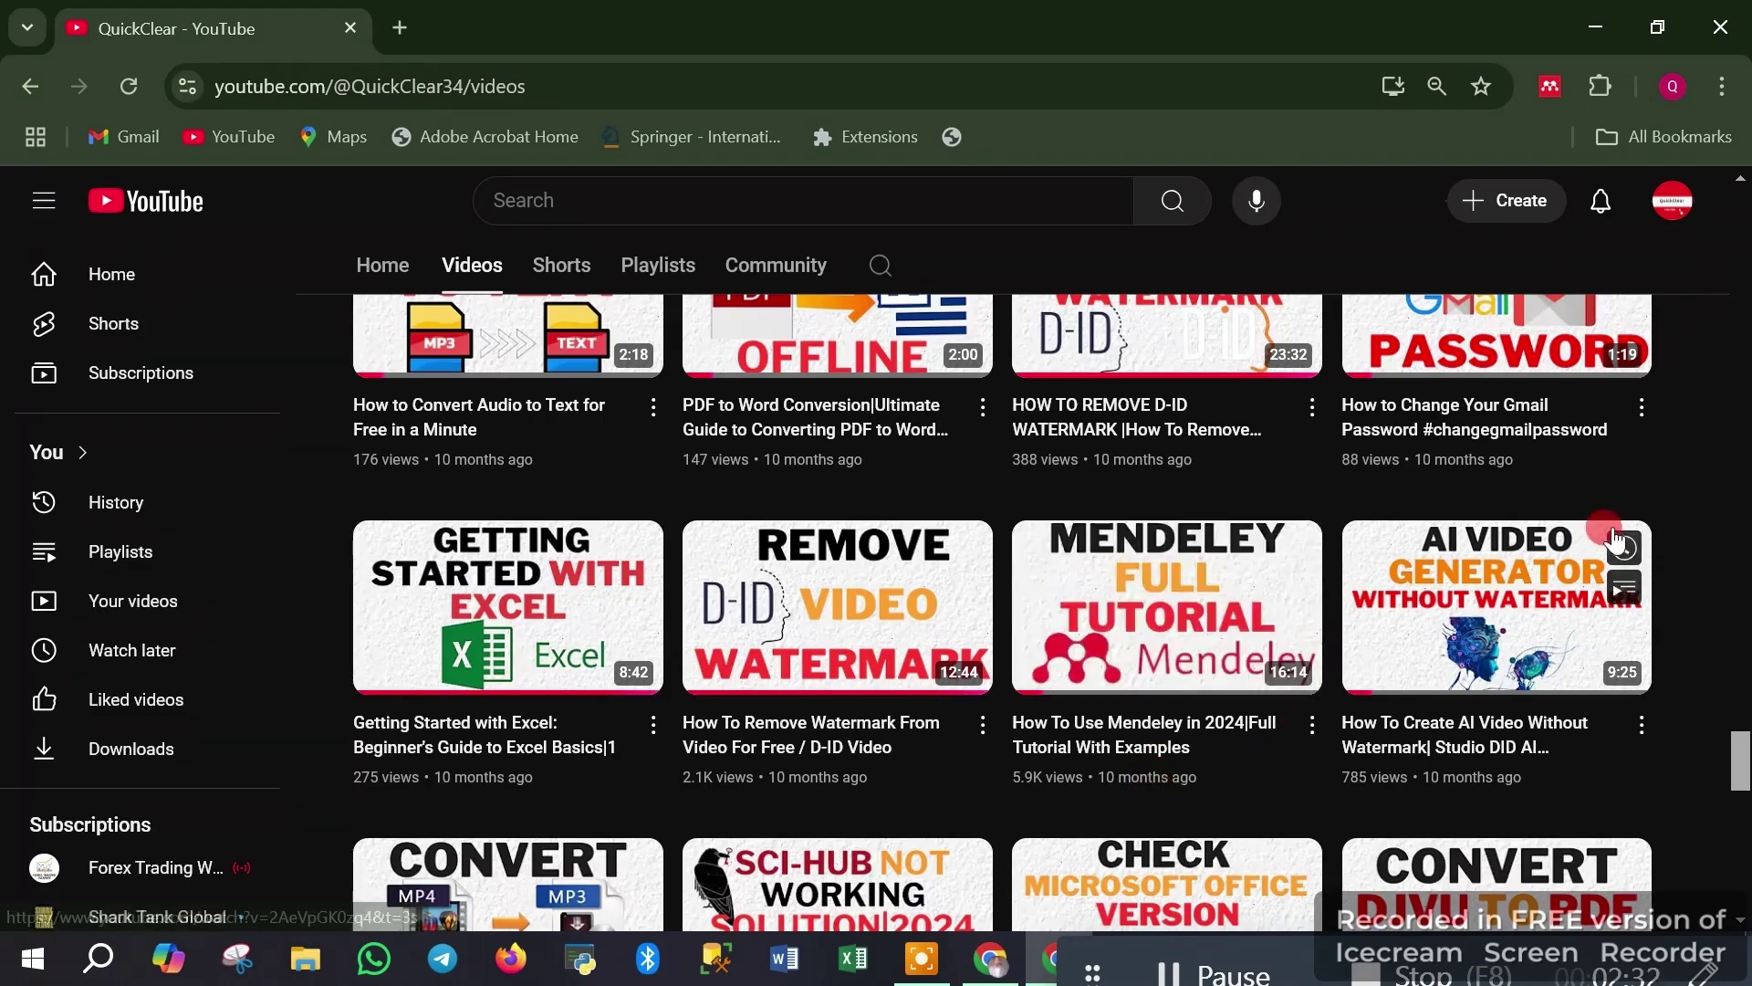
left_click(1745, 475)
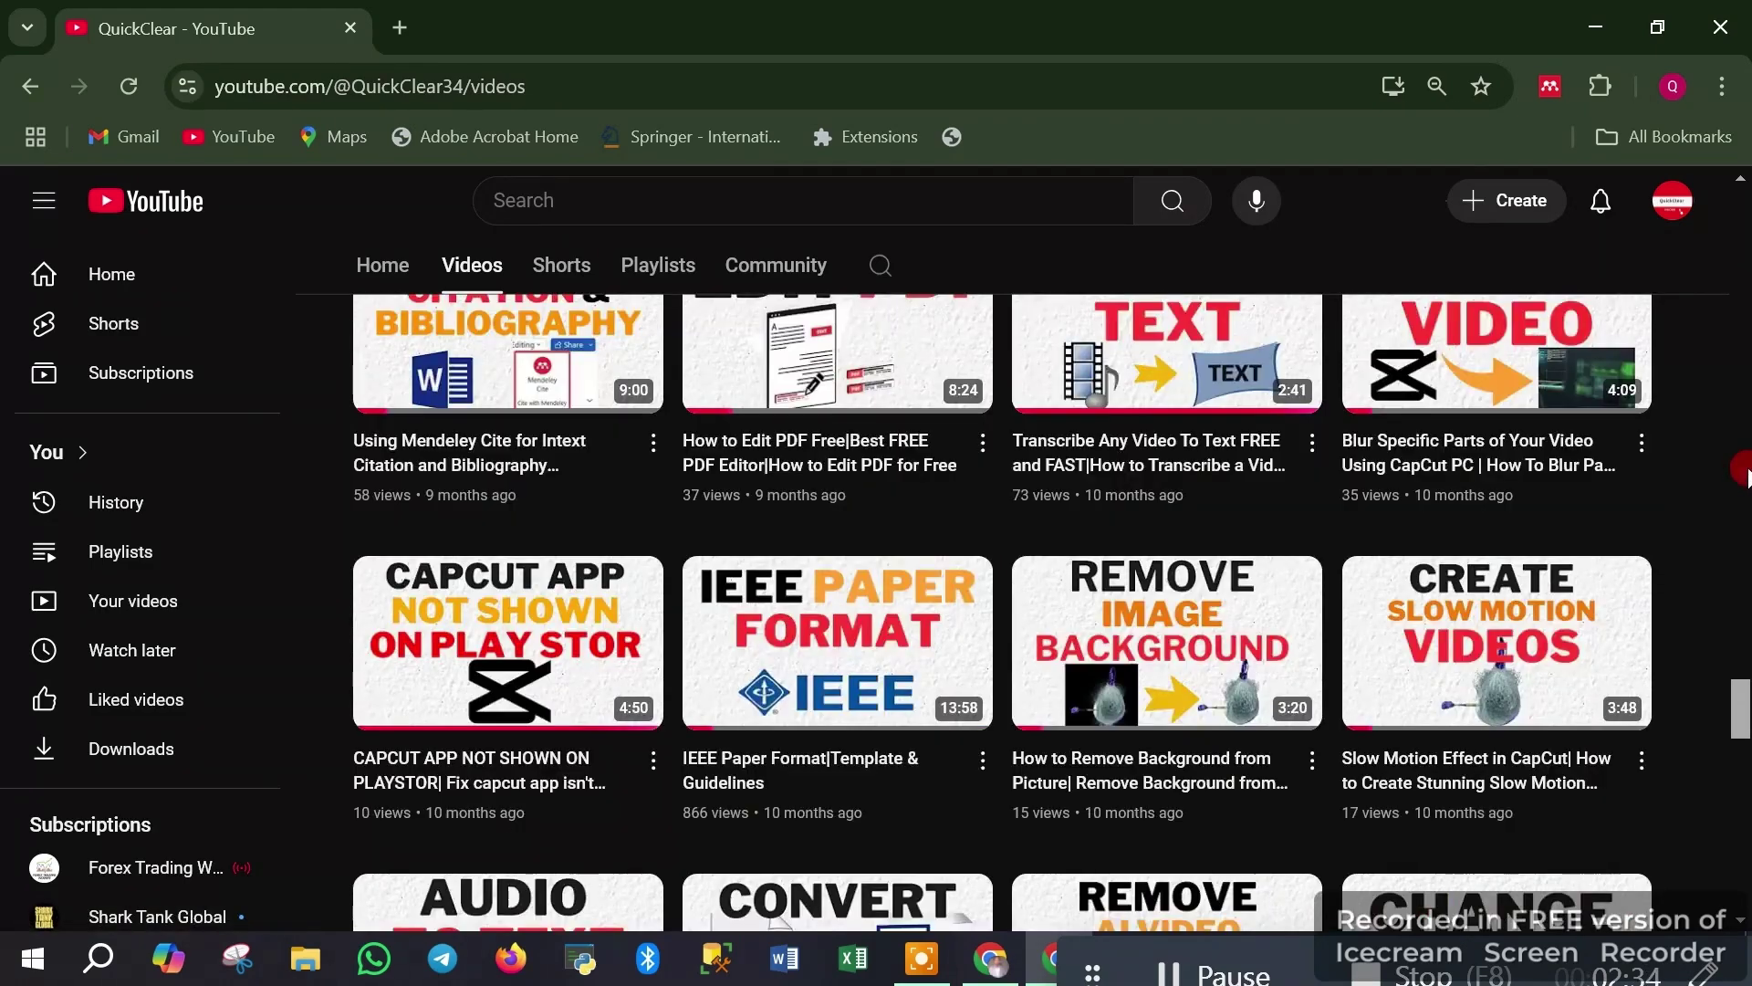
left_click(1745, 235)
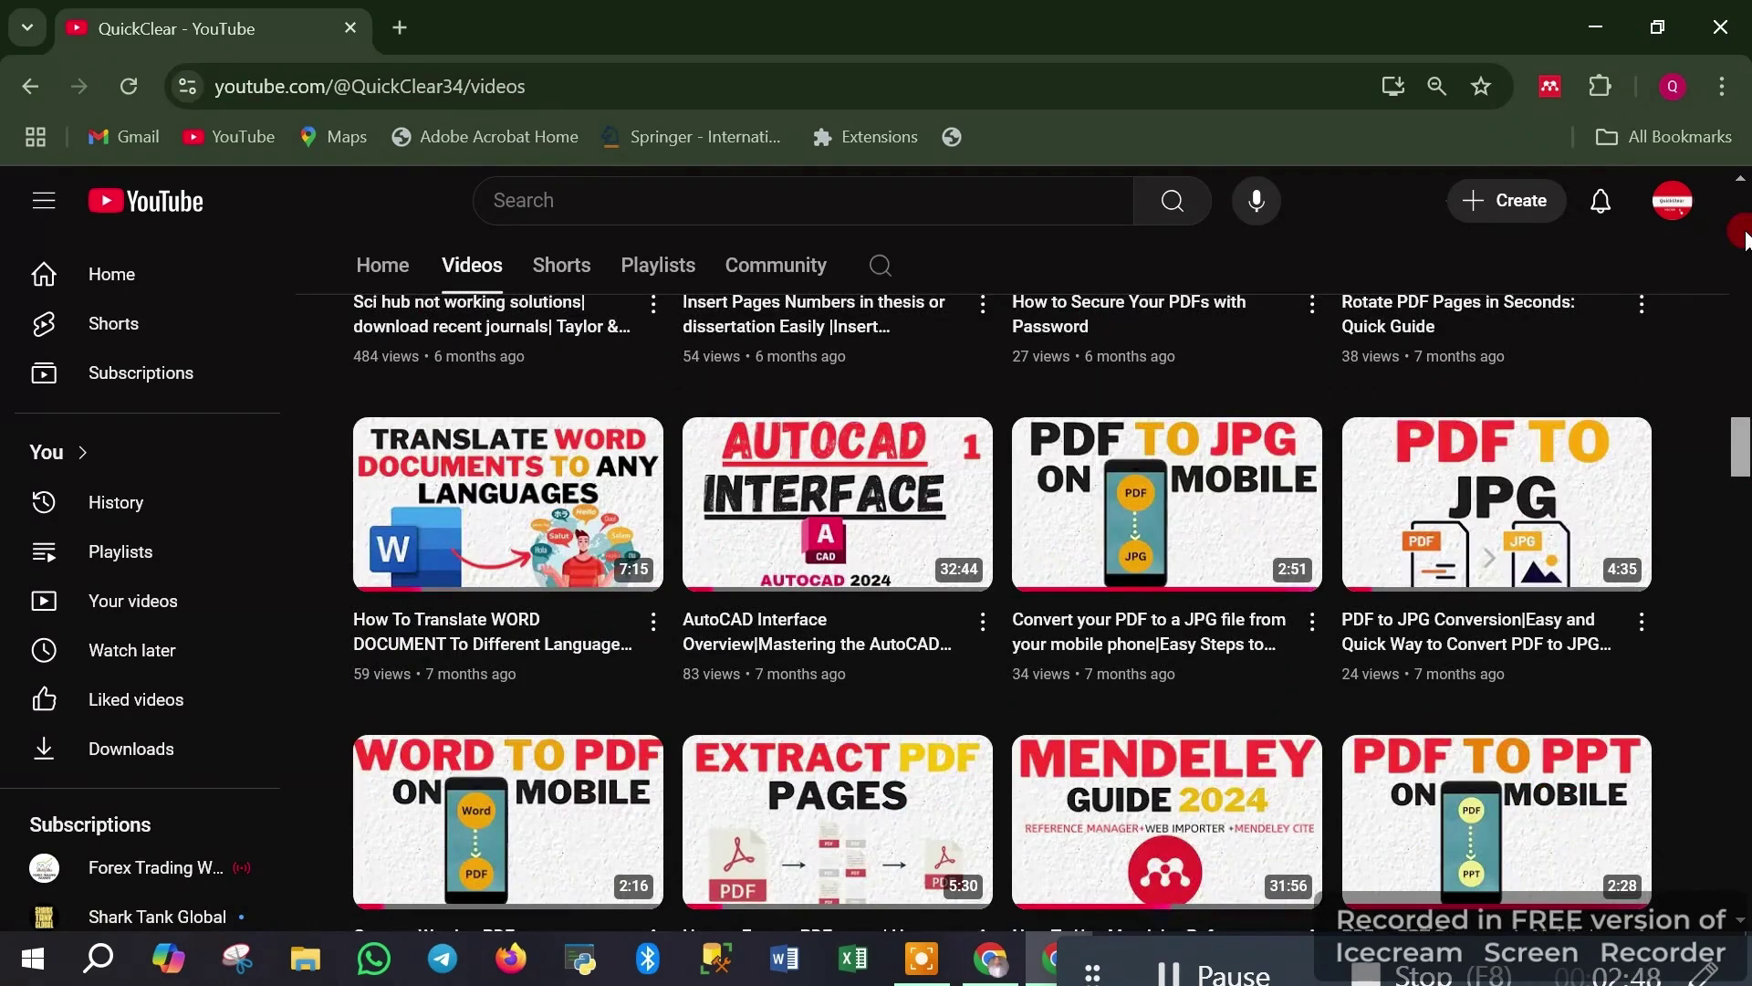
left_click(1742, 924)
left_click(1744, 927)
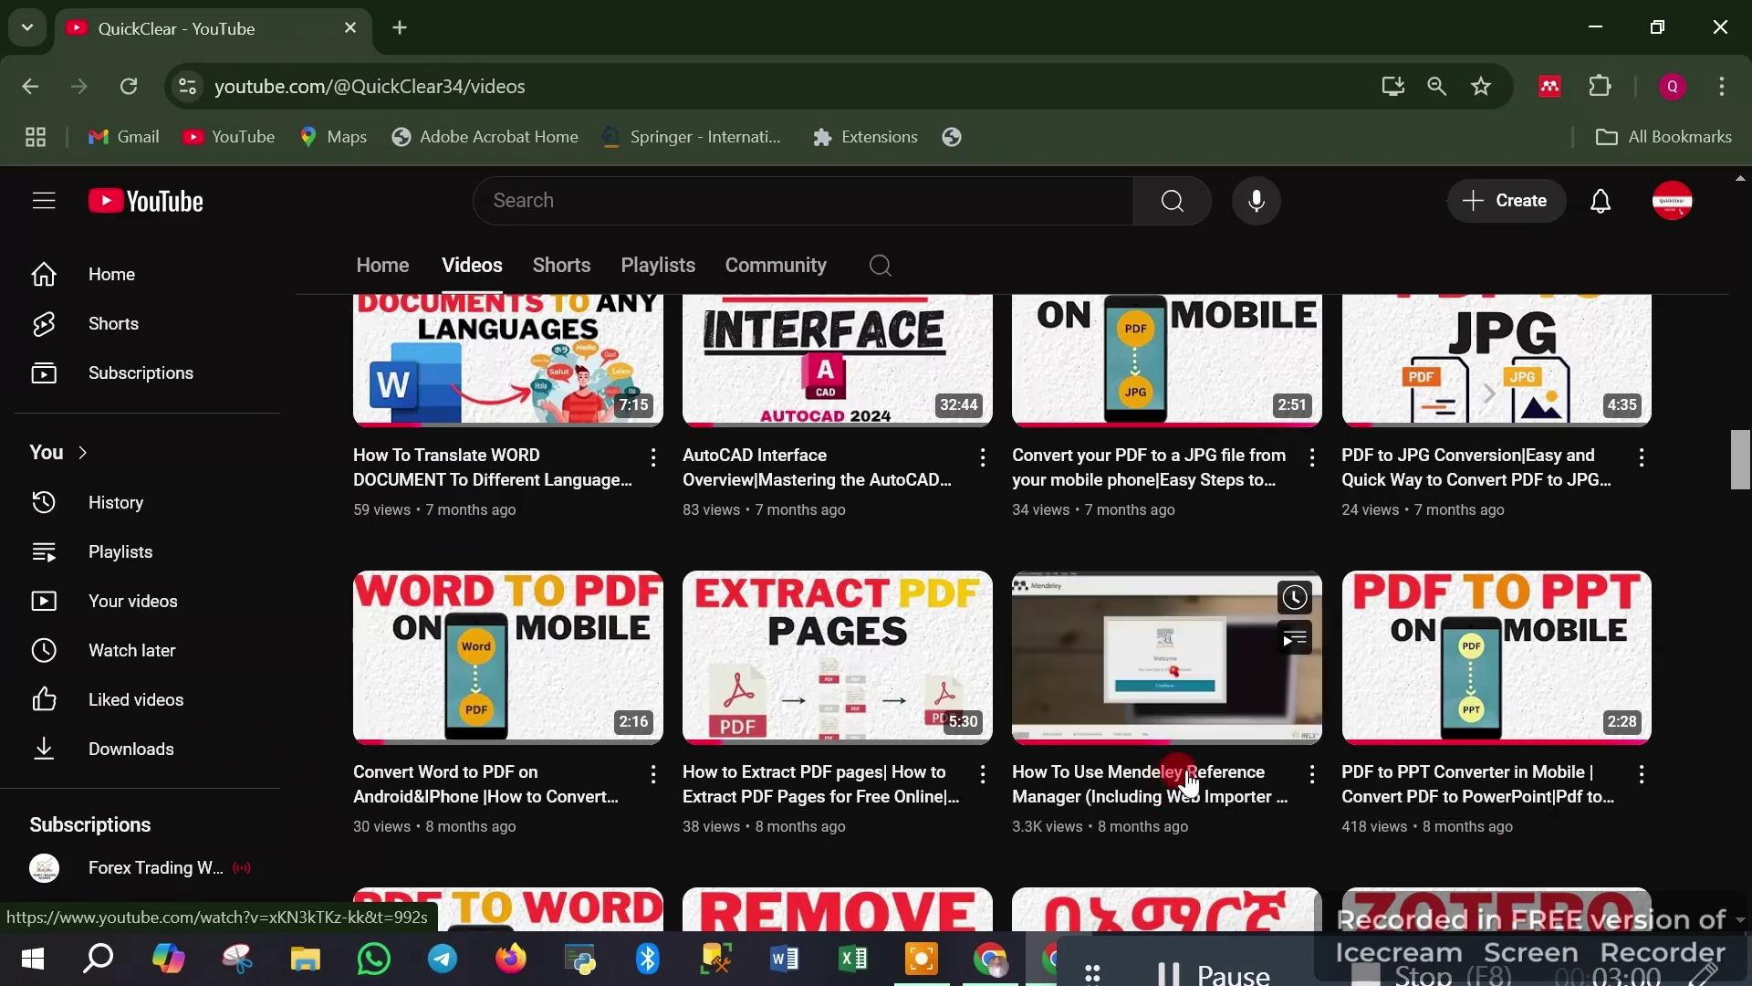
left_click(1743, 271)
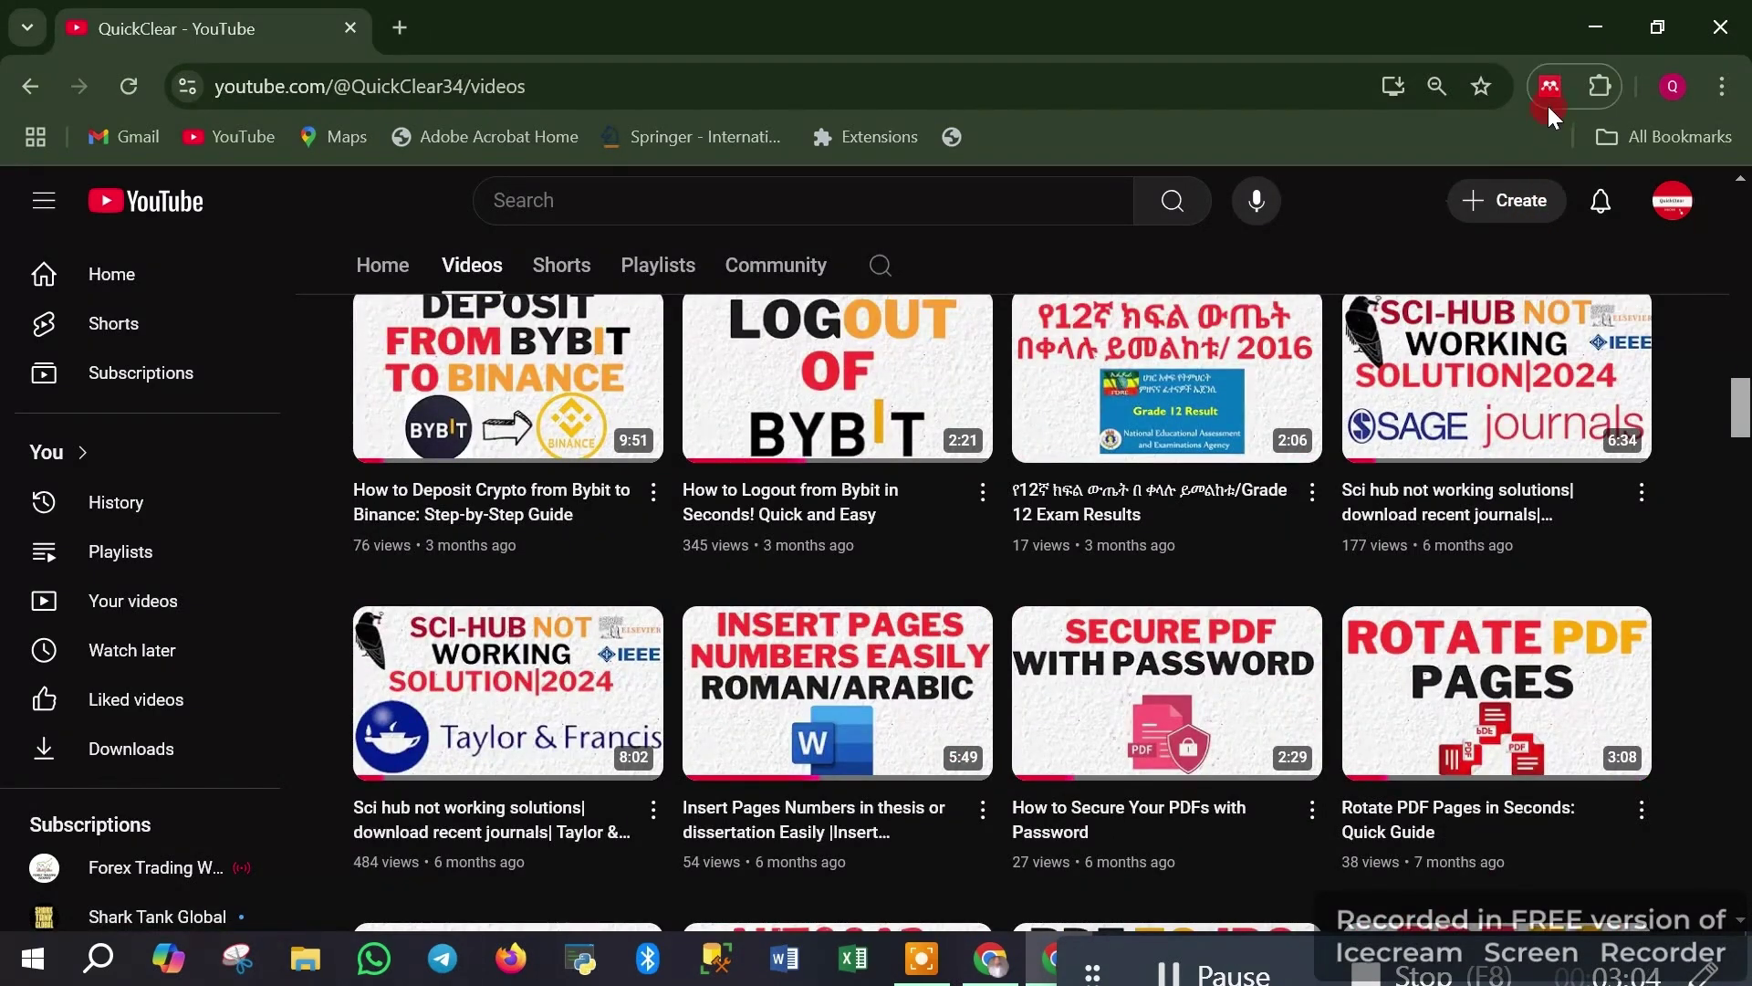
left_click(1586, 25)
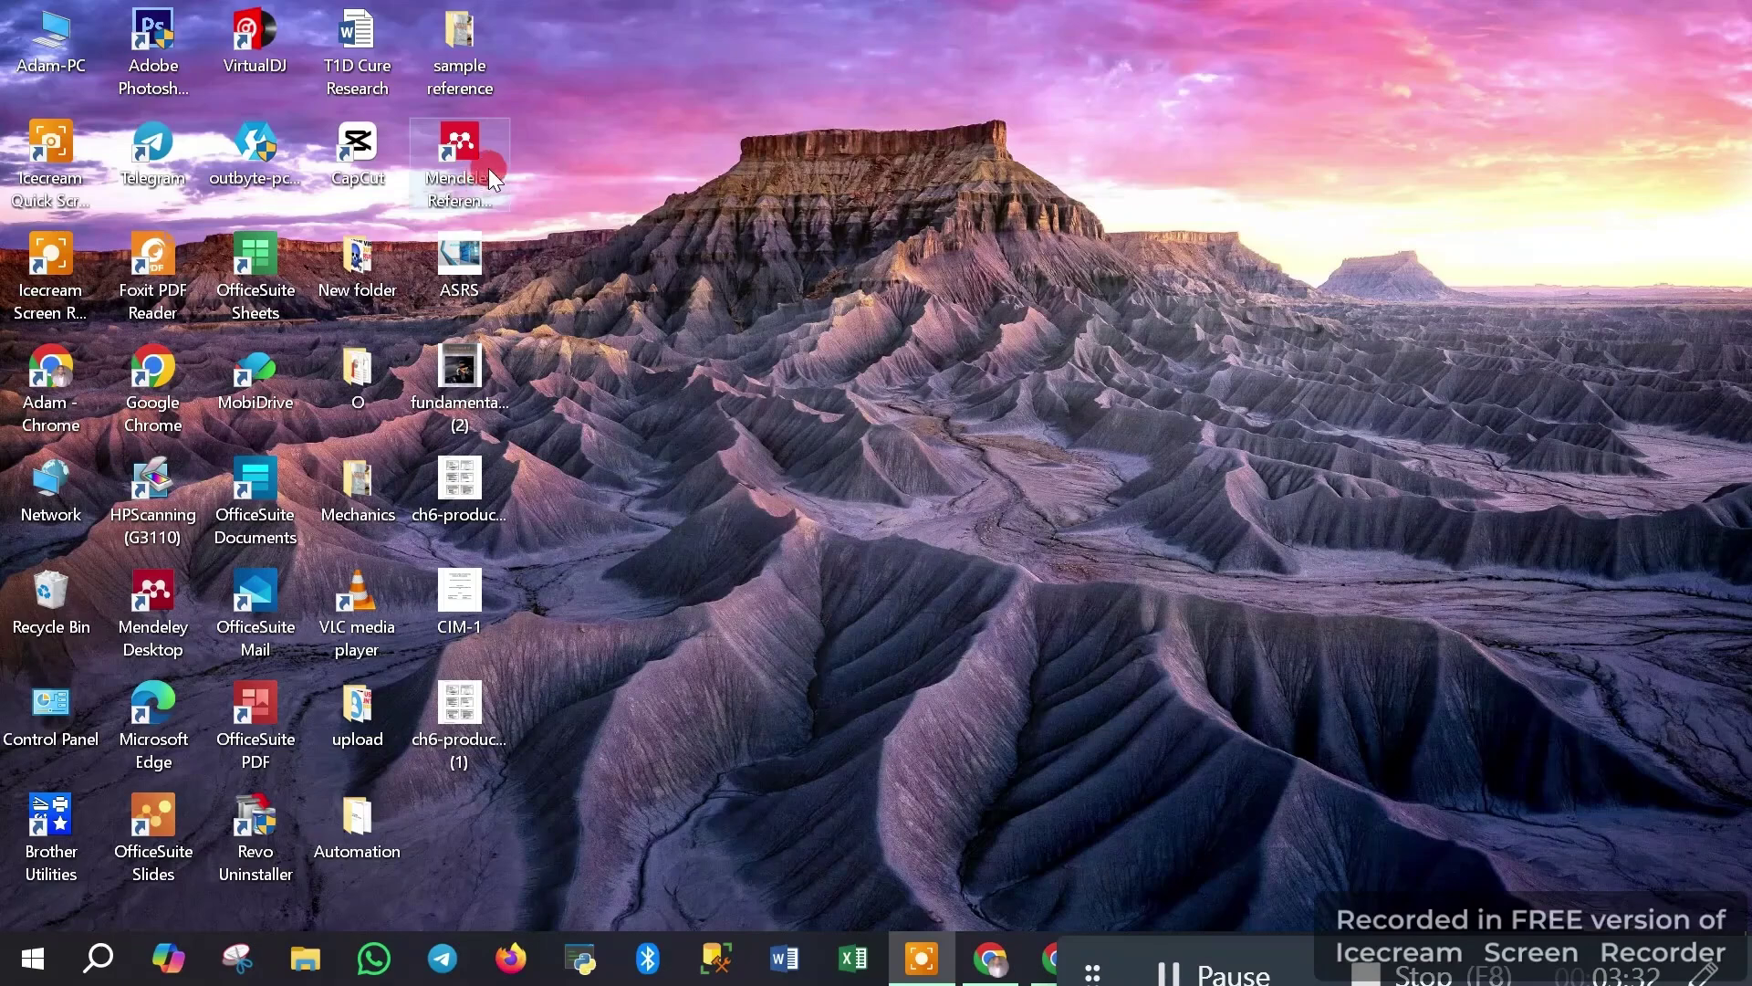
Select the Mendeley Reference Manager desktop shortcut, then clear the selection
left_click(489, 192)
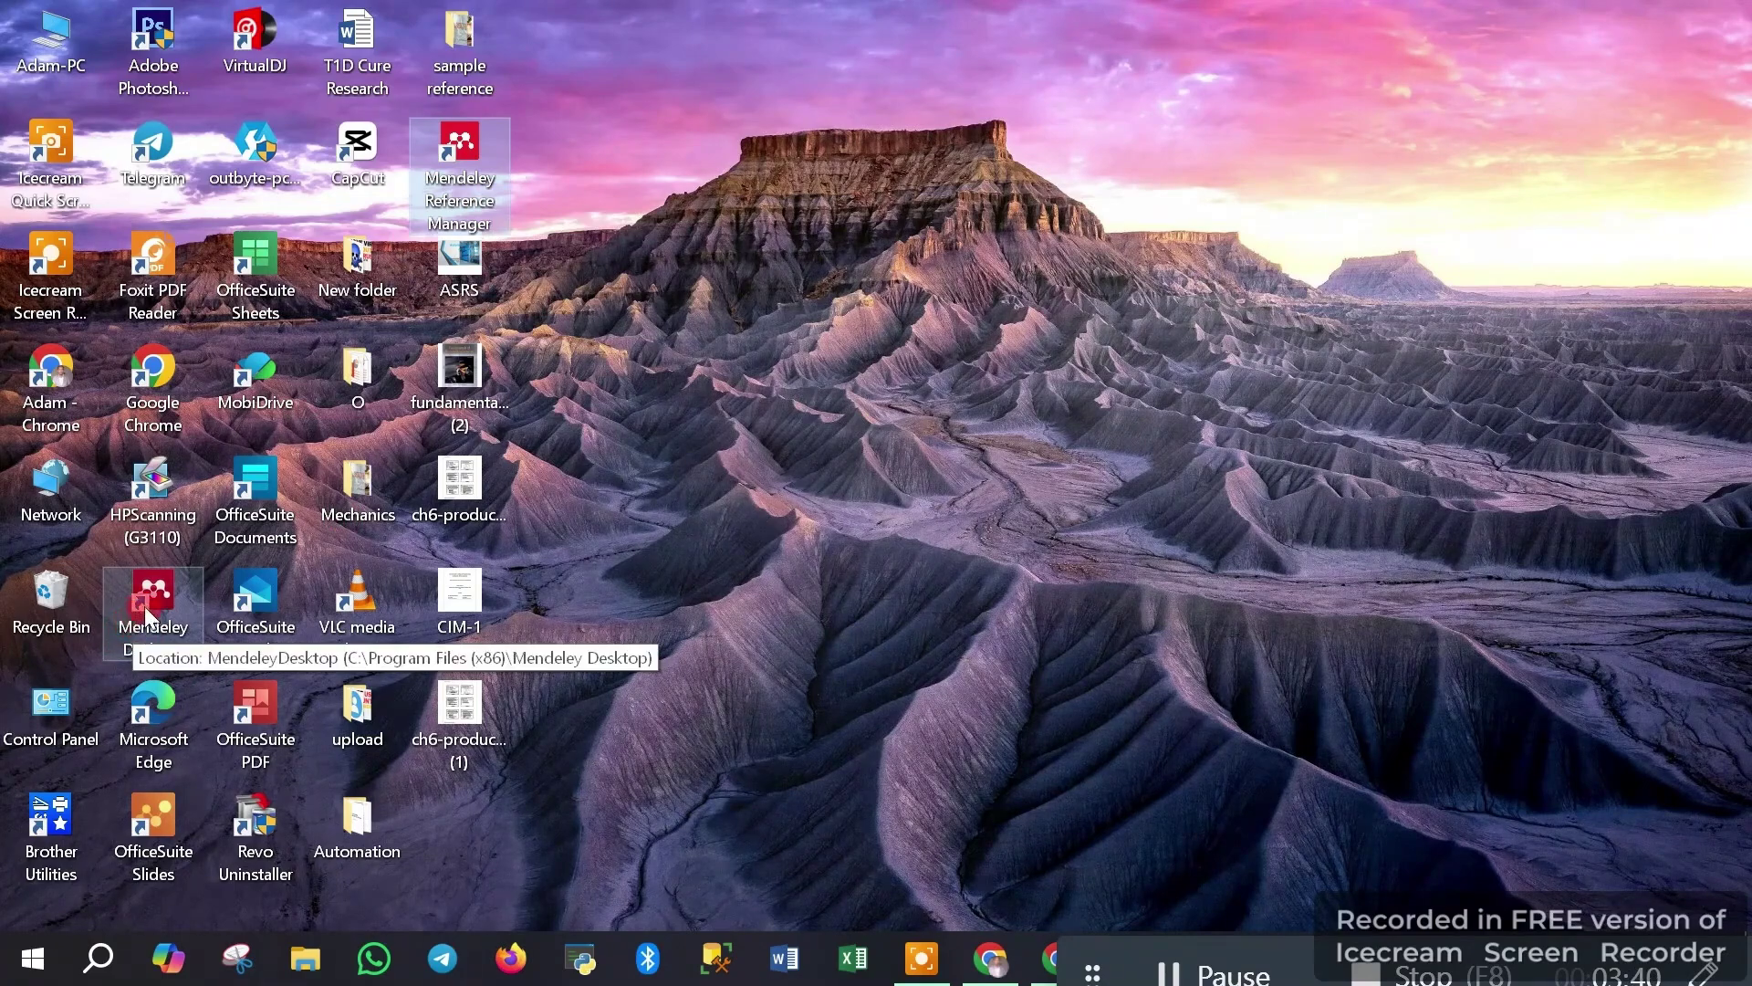
left_click(688, 633)
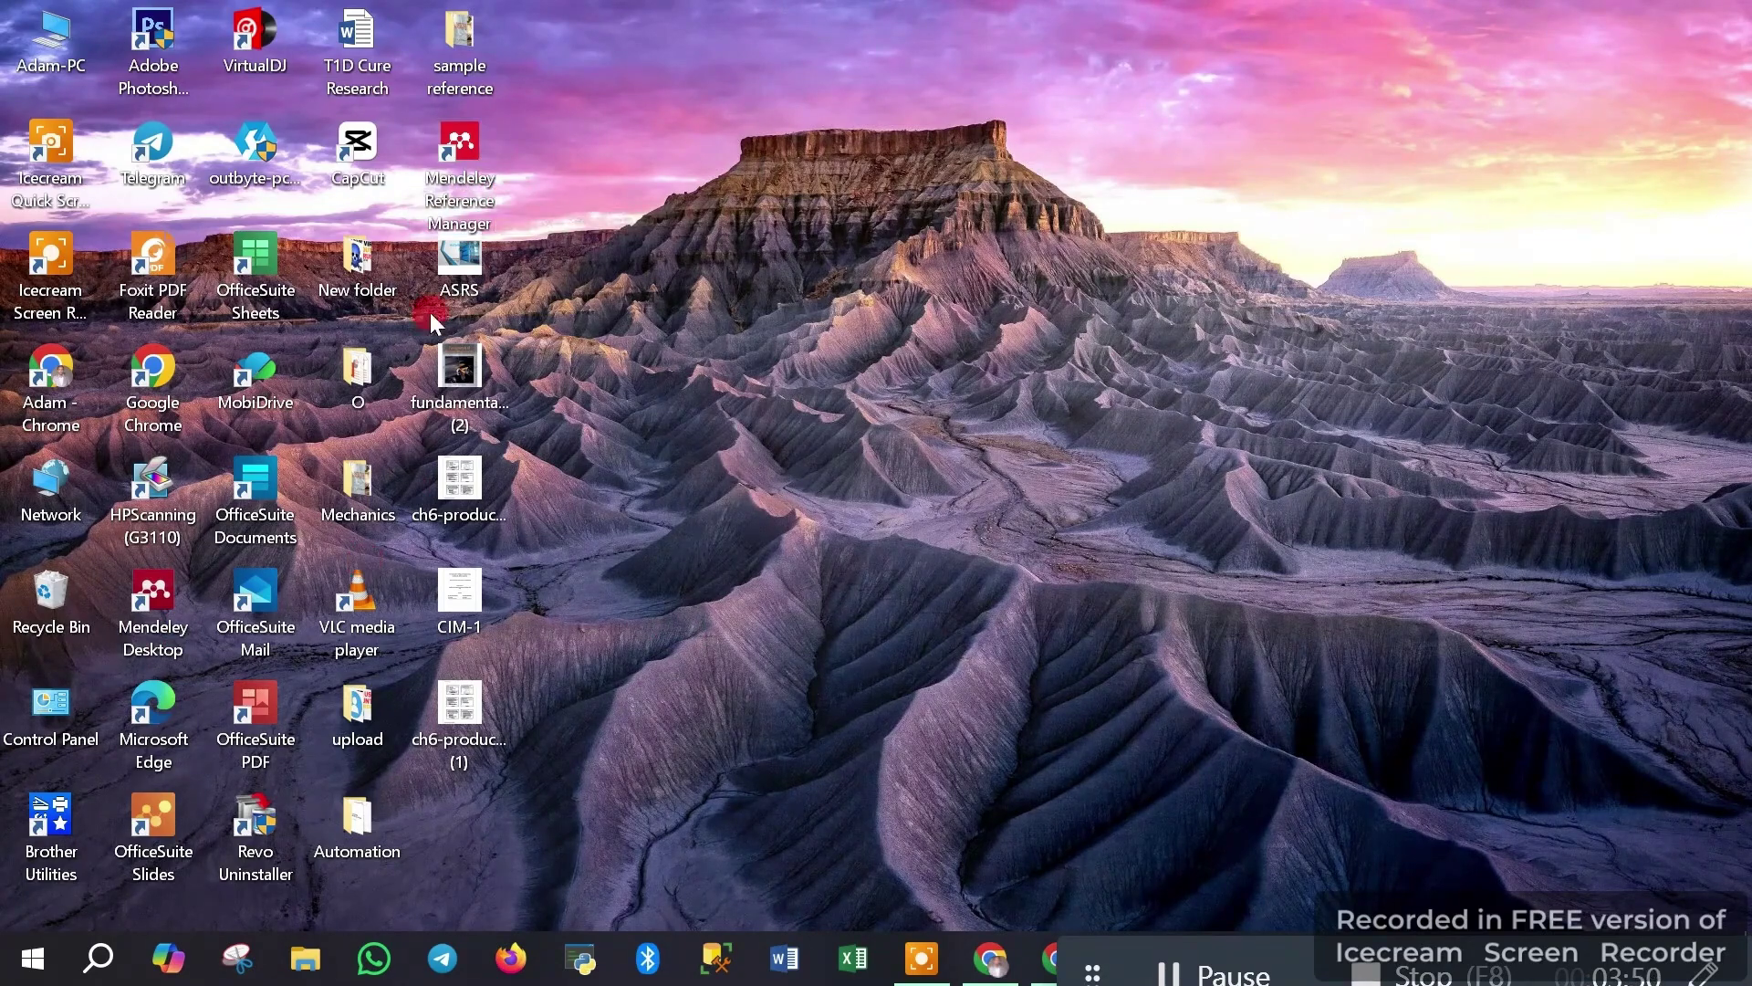
Launch Reference Manager in a restored window, check Chrome's extensions for the Web Importer, and start Word
double_click(459, 183)
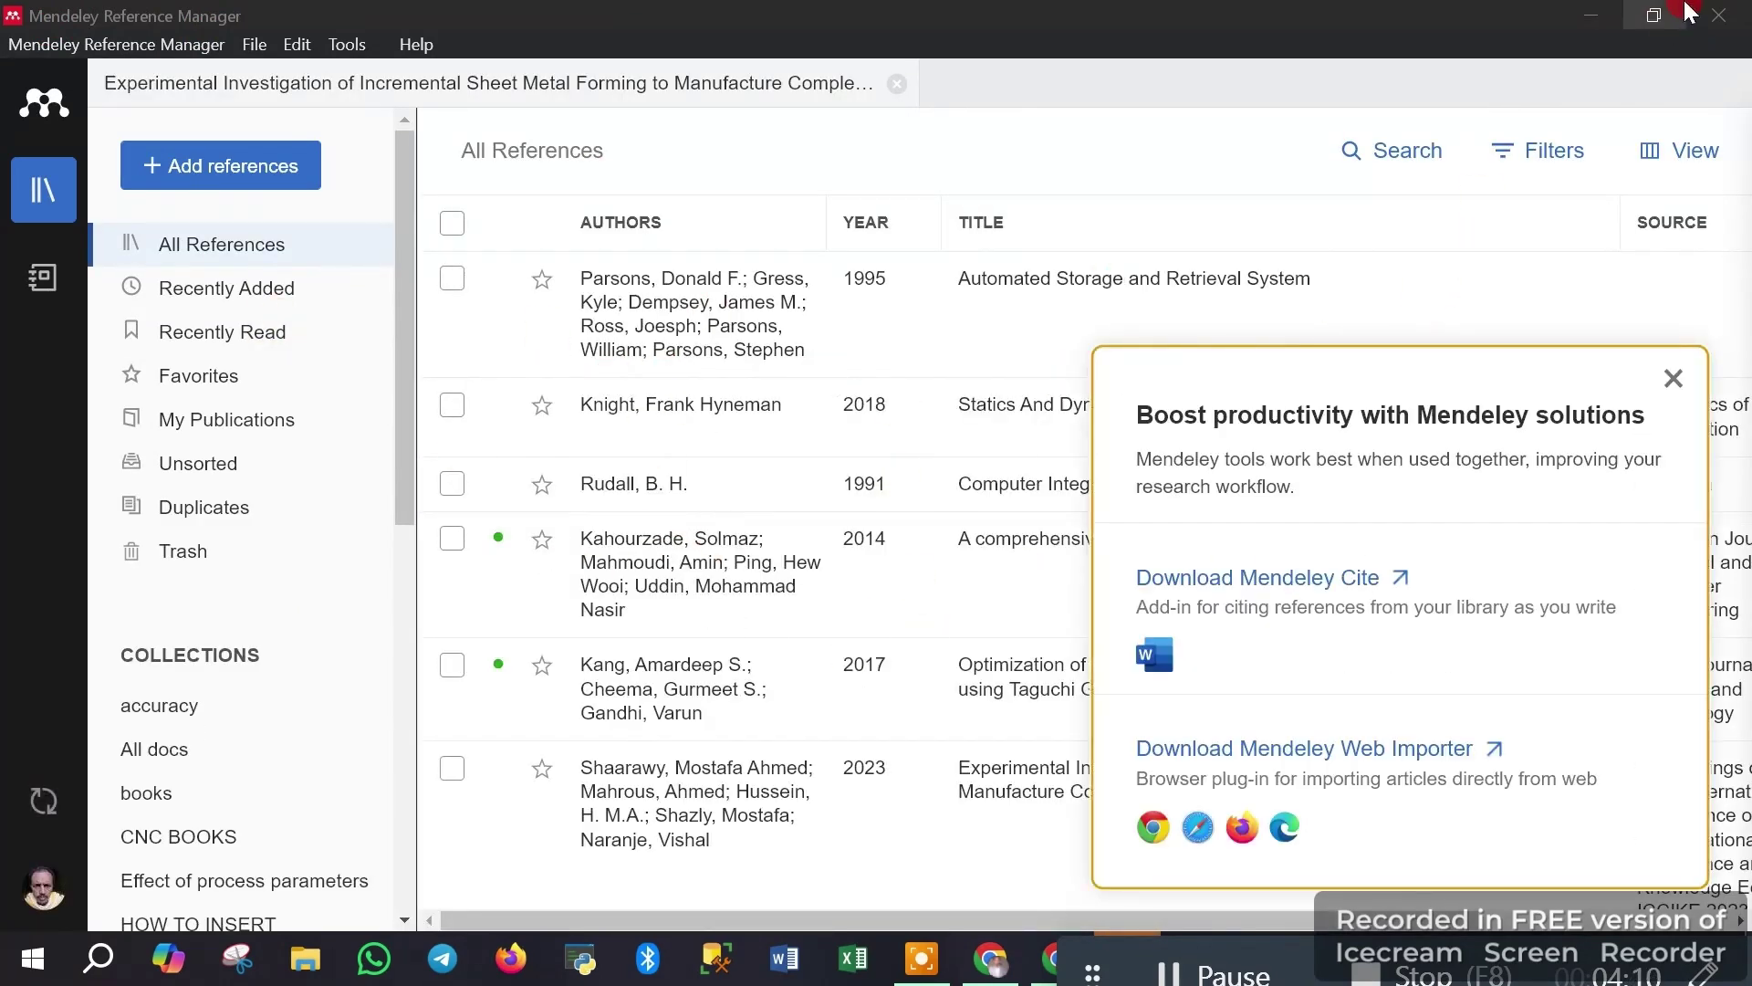
left_click(1653, 15)
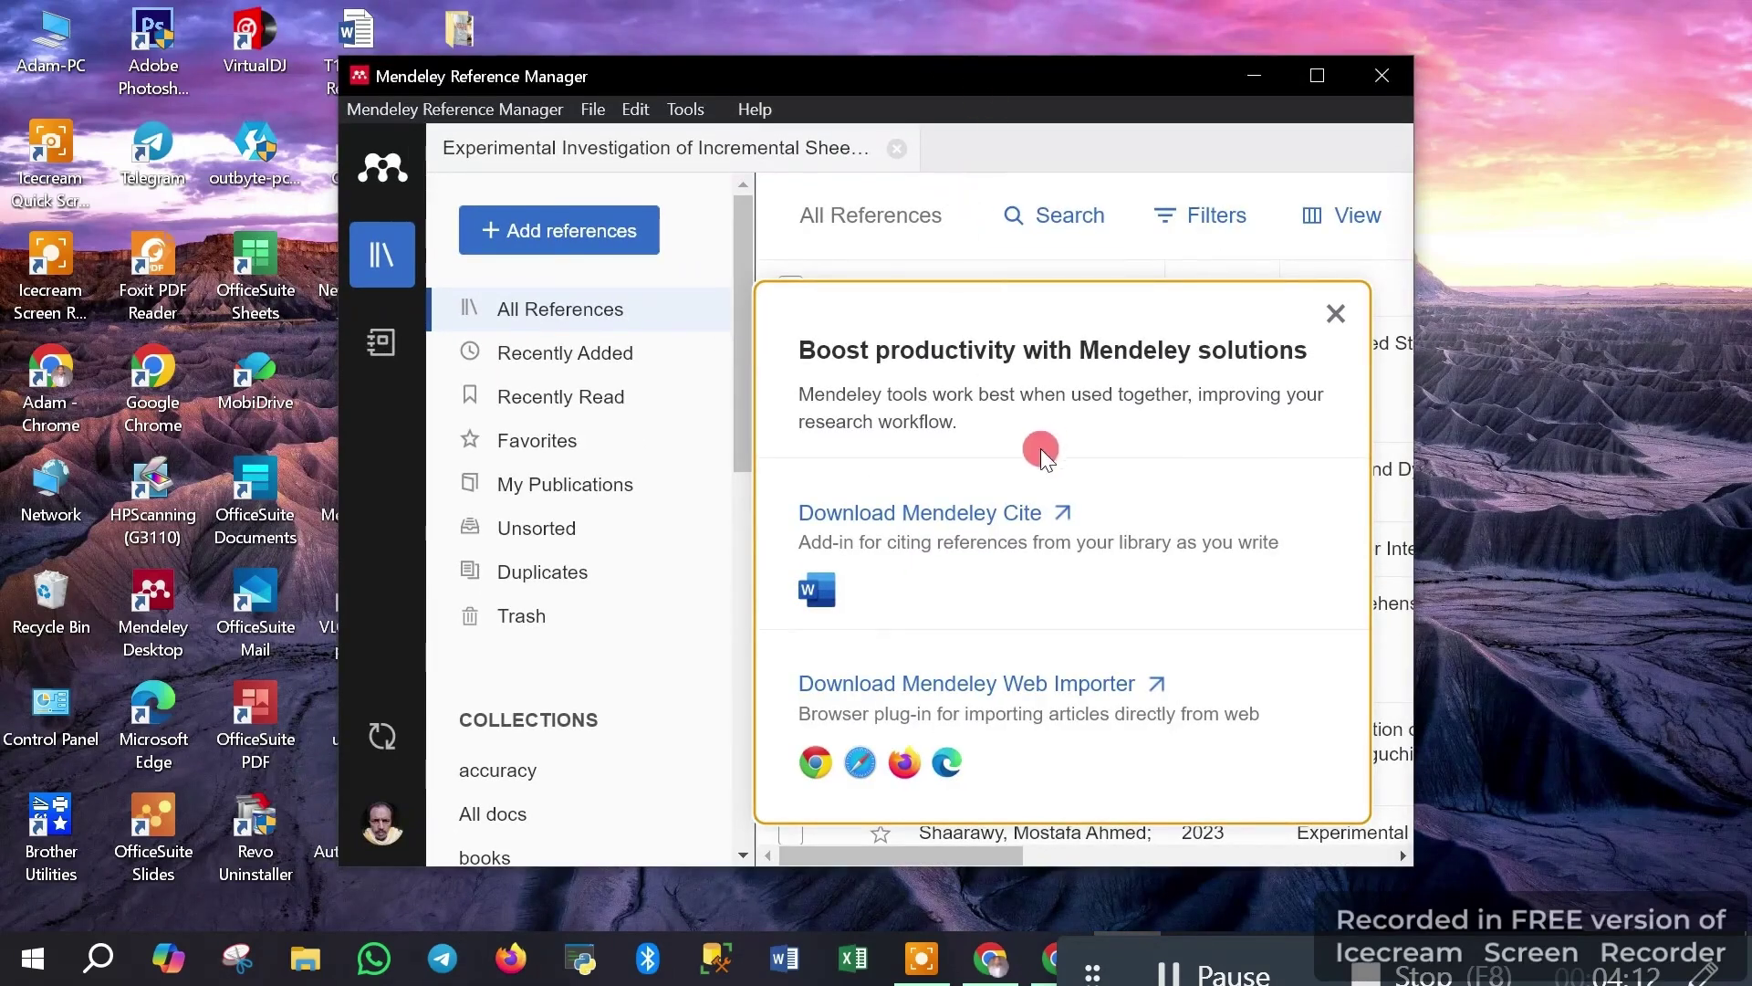
left_click(998, 976)
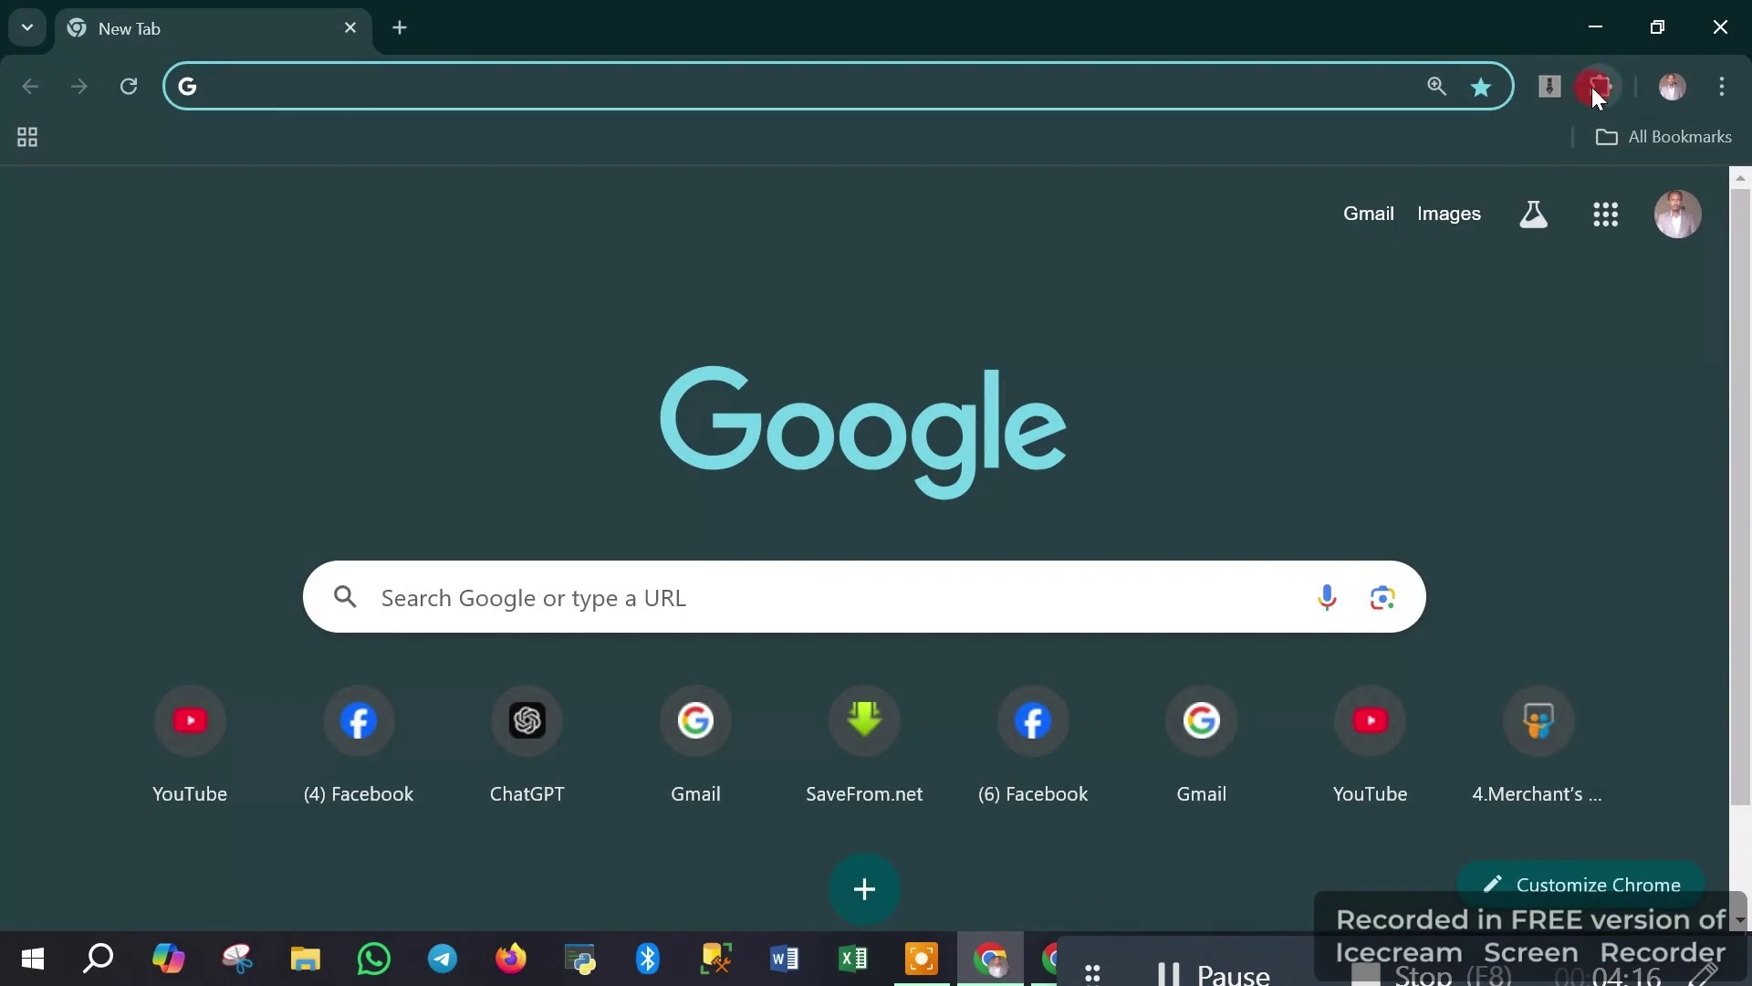
left_click(1595, 94)
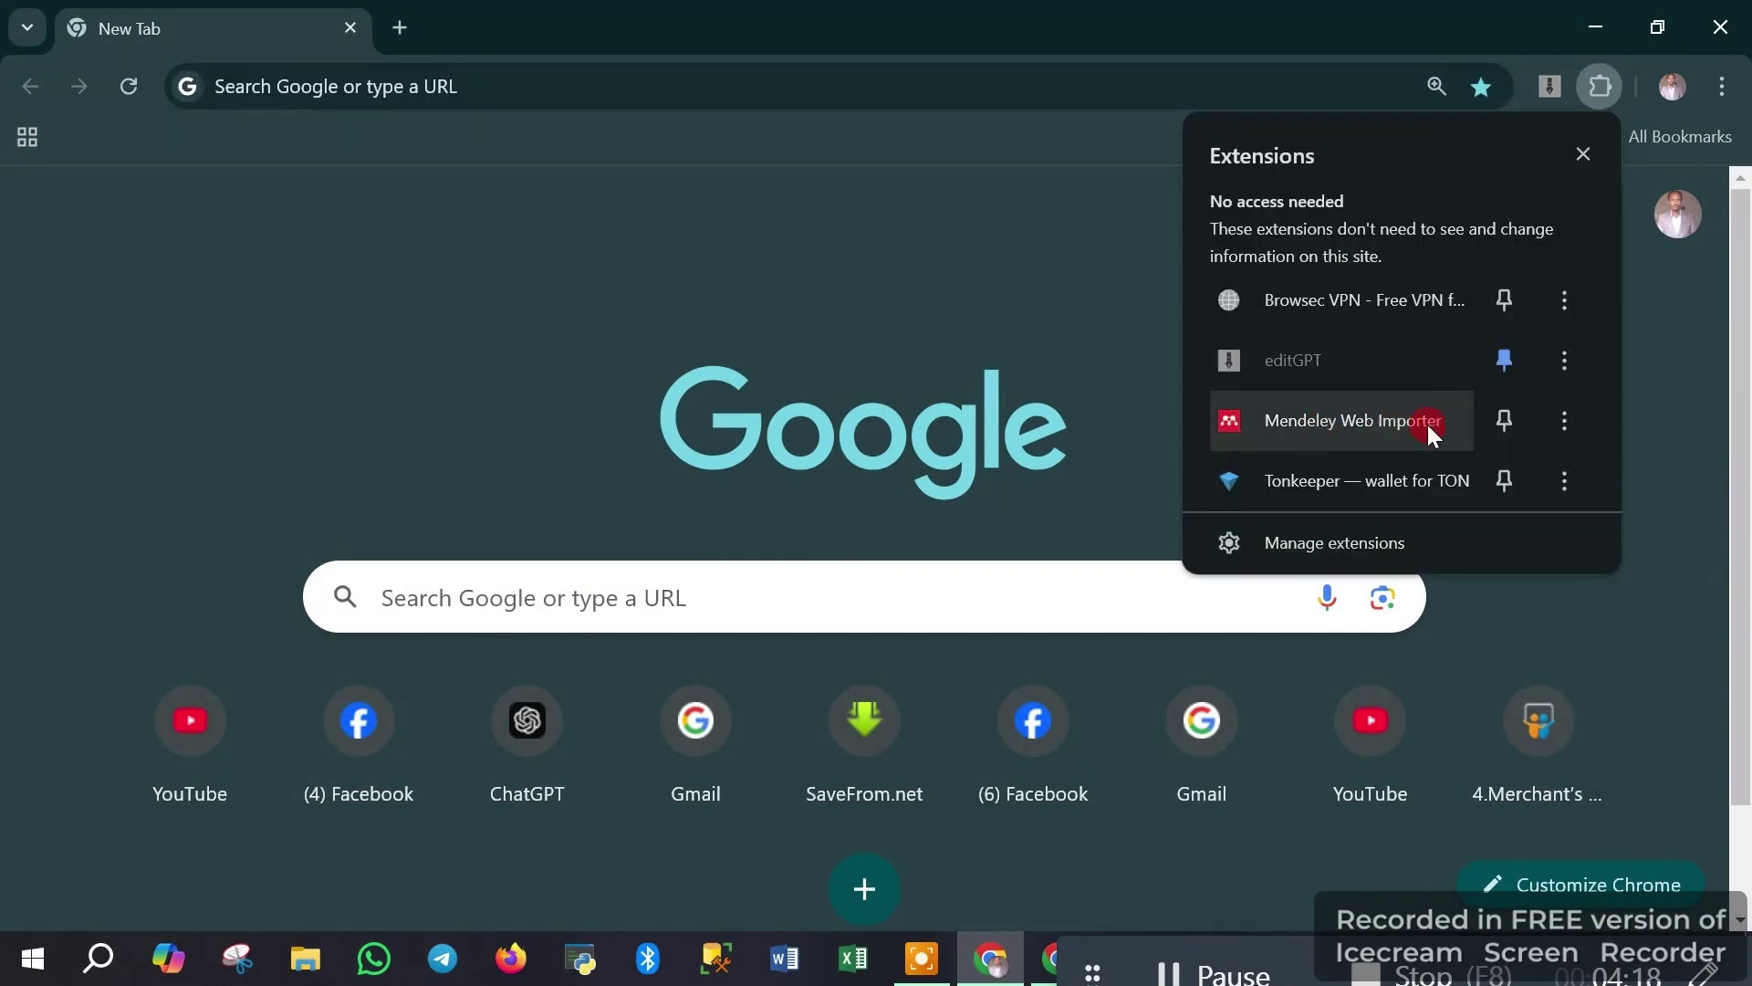
left_click(1043, 407)
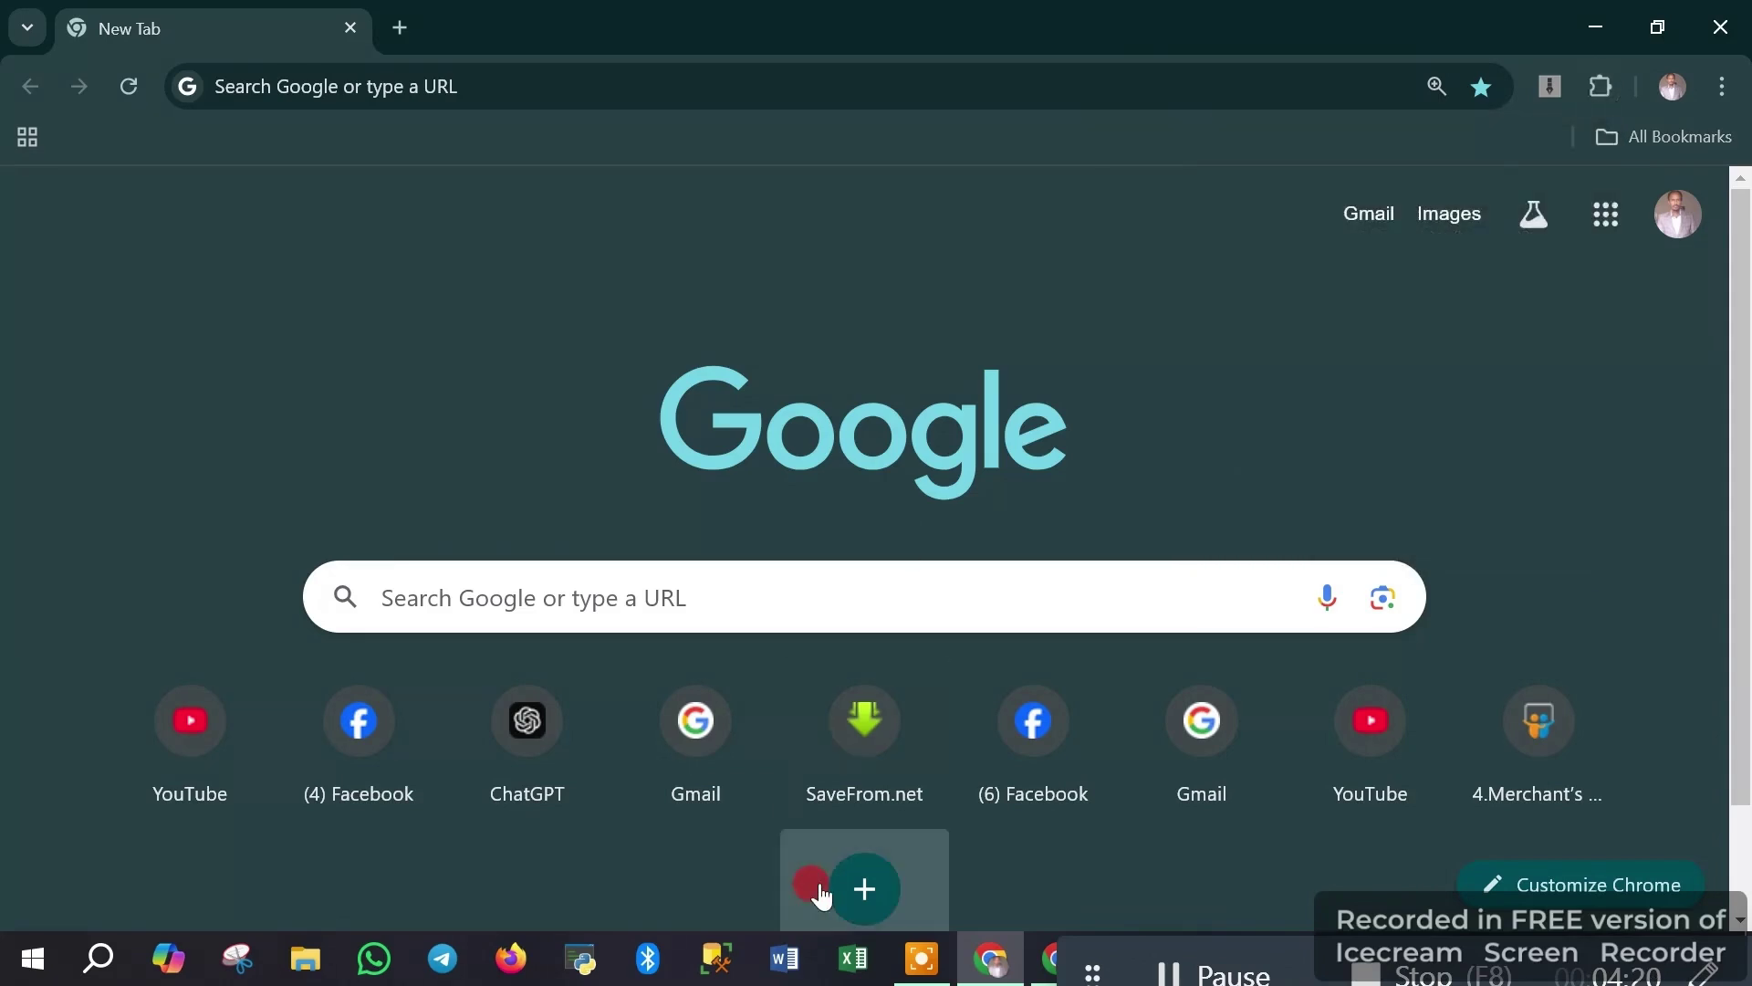
left_click(786, 974)
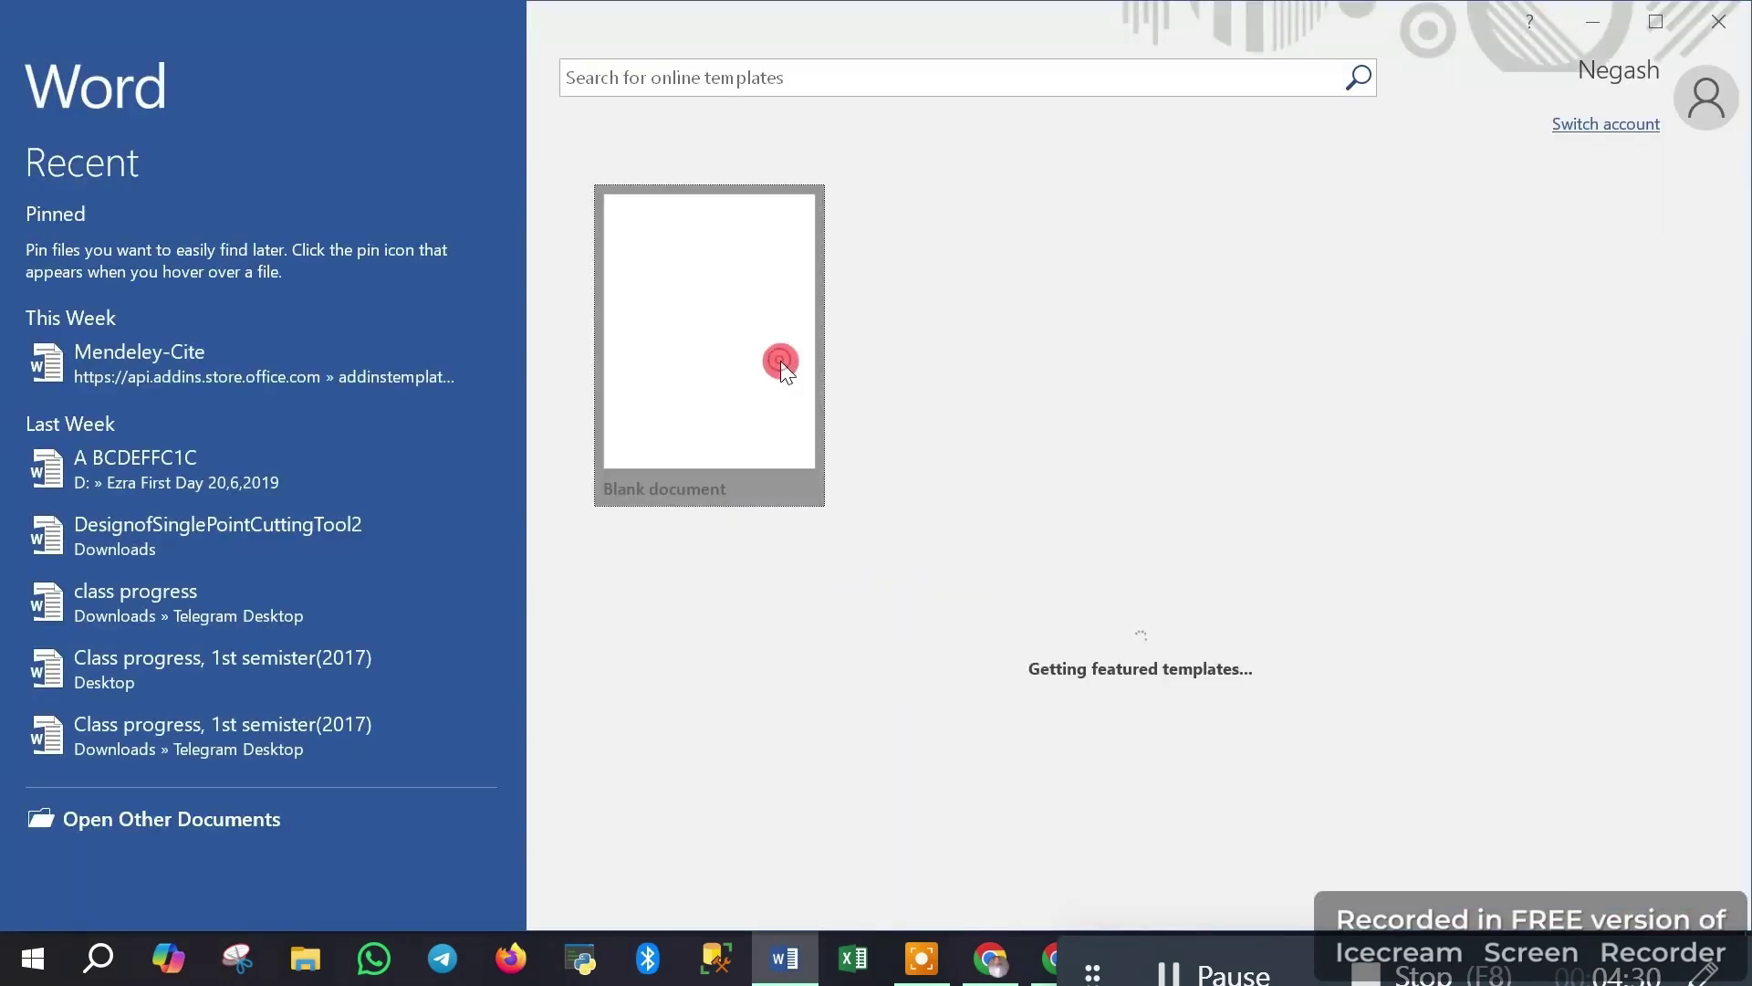
Open a blank Word document, check its References tab, then minimize Word and Chrome
left_click(780, 363)
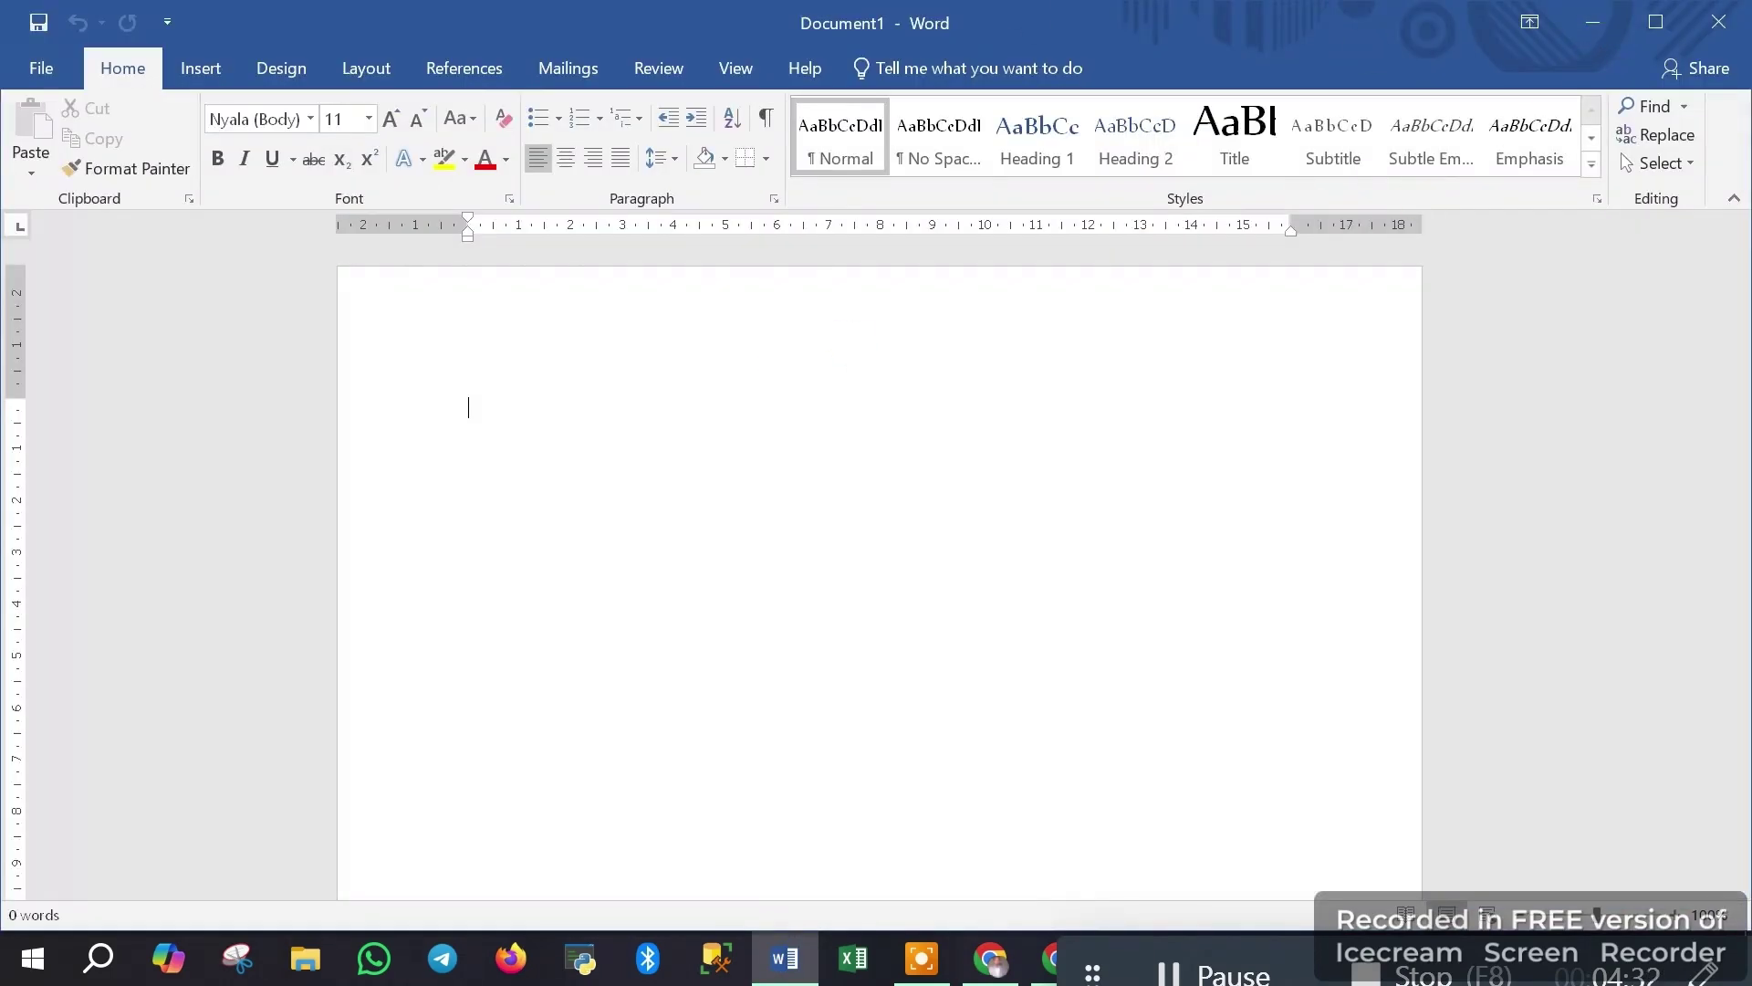
left_click(467, 69)
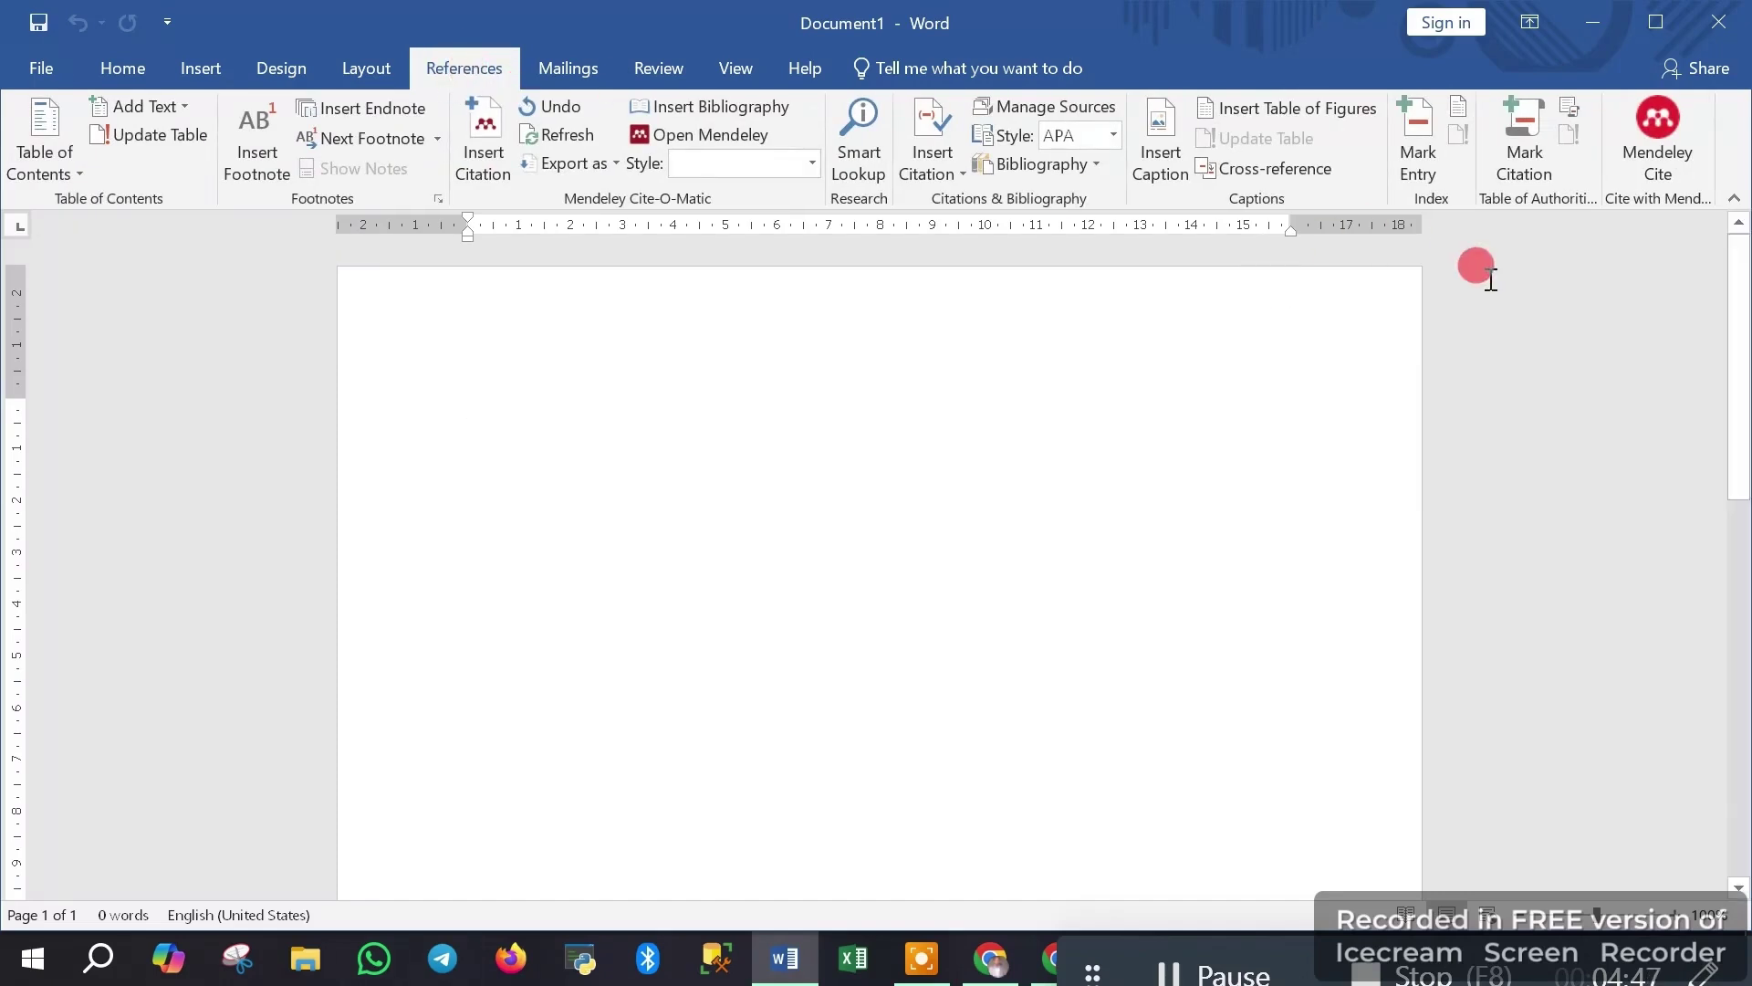
left_click(1605, 19)
left_click(1604, 28)
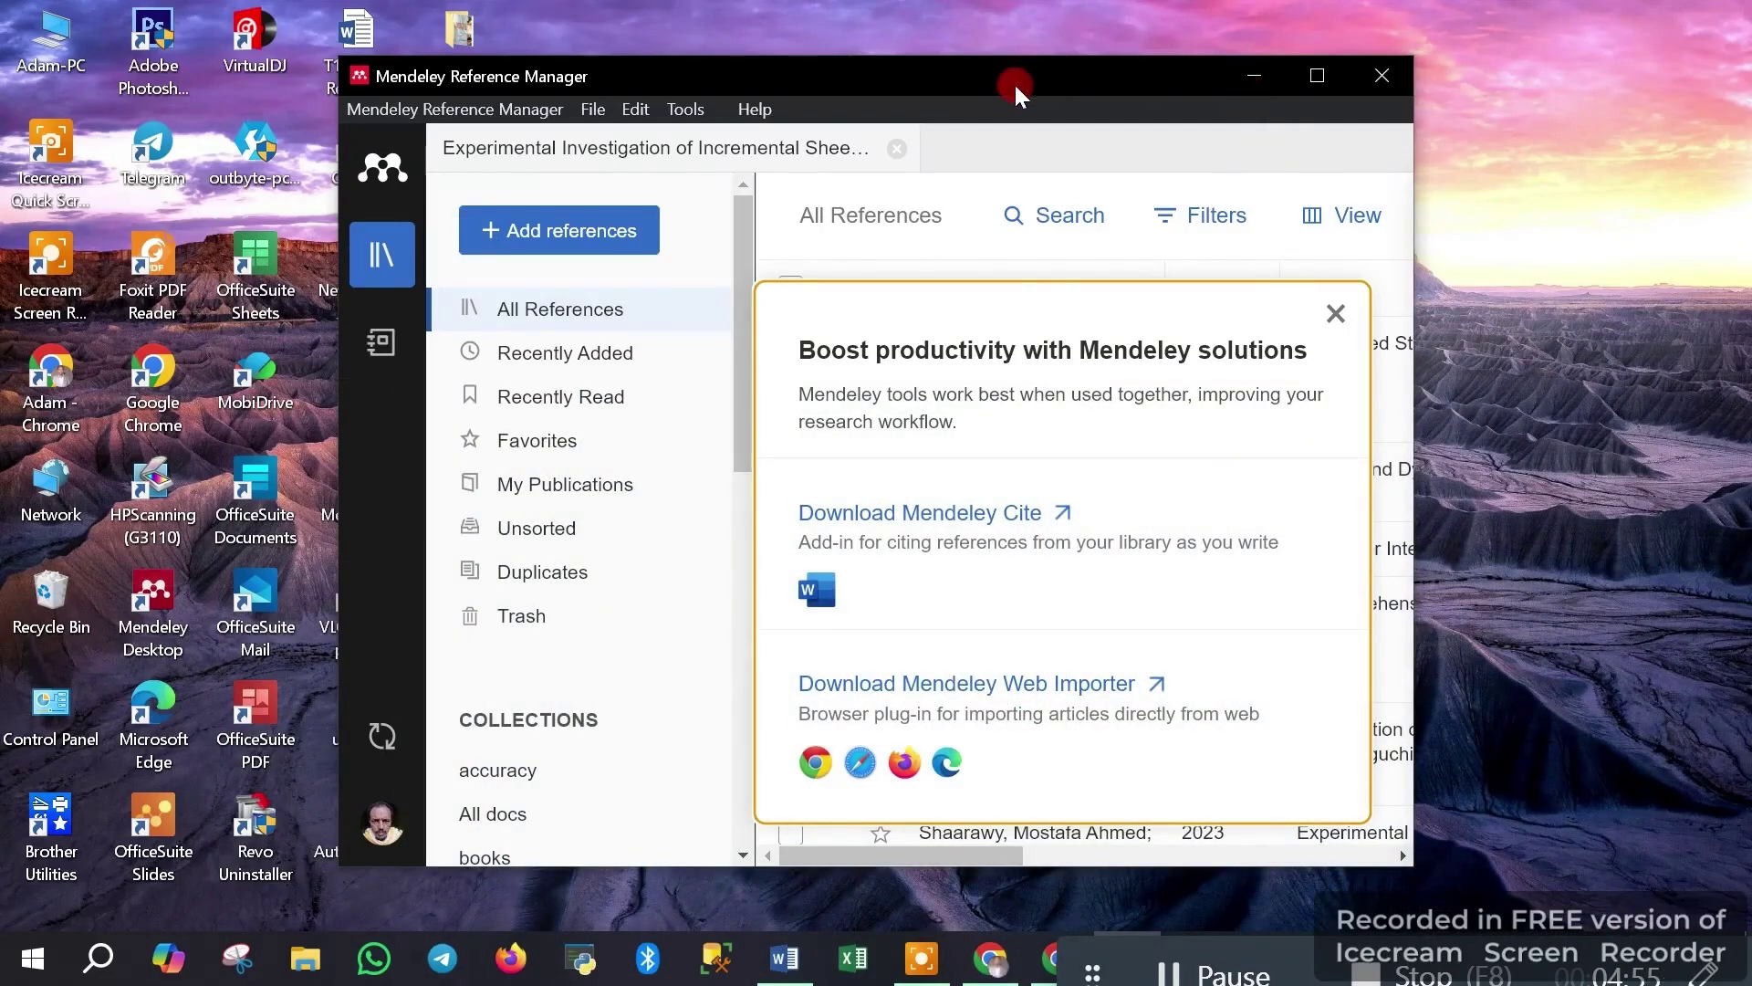
Move Reference Manager right, launch Mendeley Desktop, and sign in with the account e-mail and password
left_click_drag(1010, 80, 1306, 103)
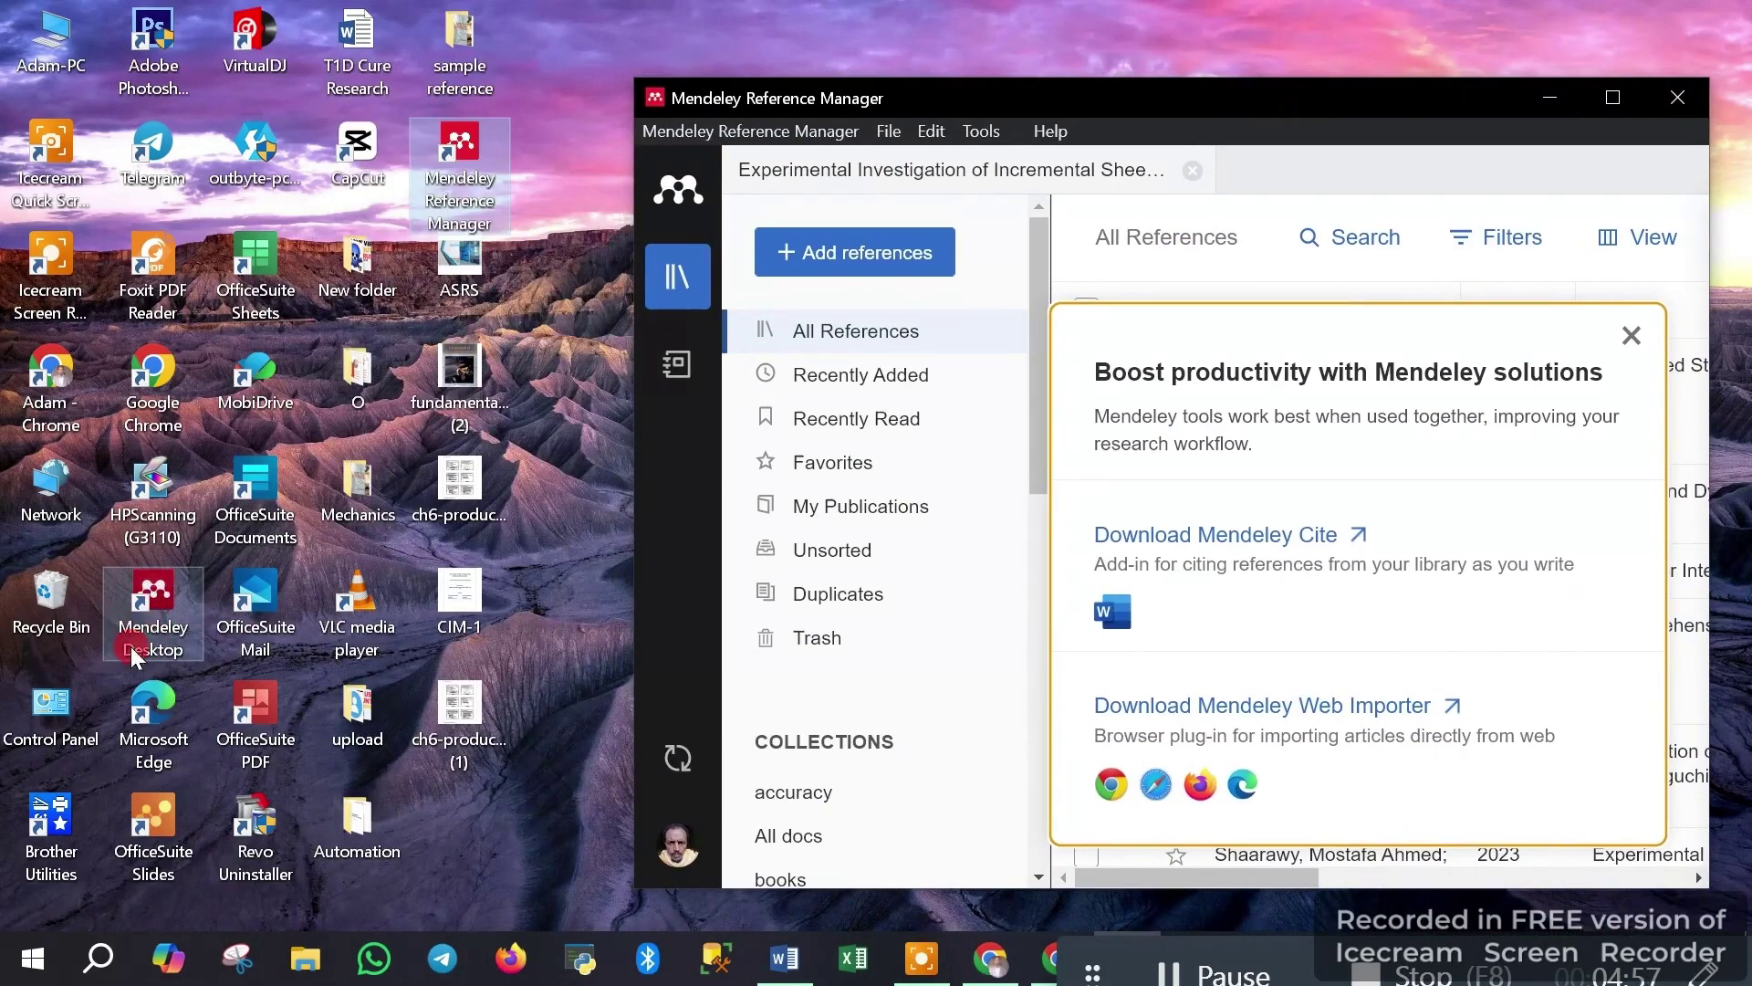
double_click(162, 643)
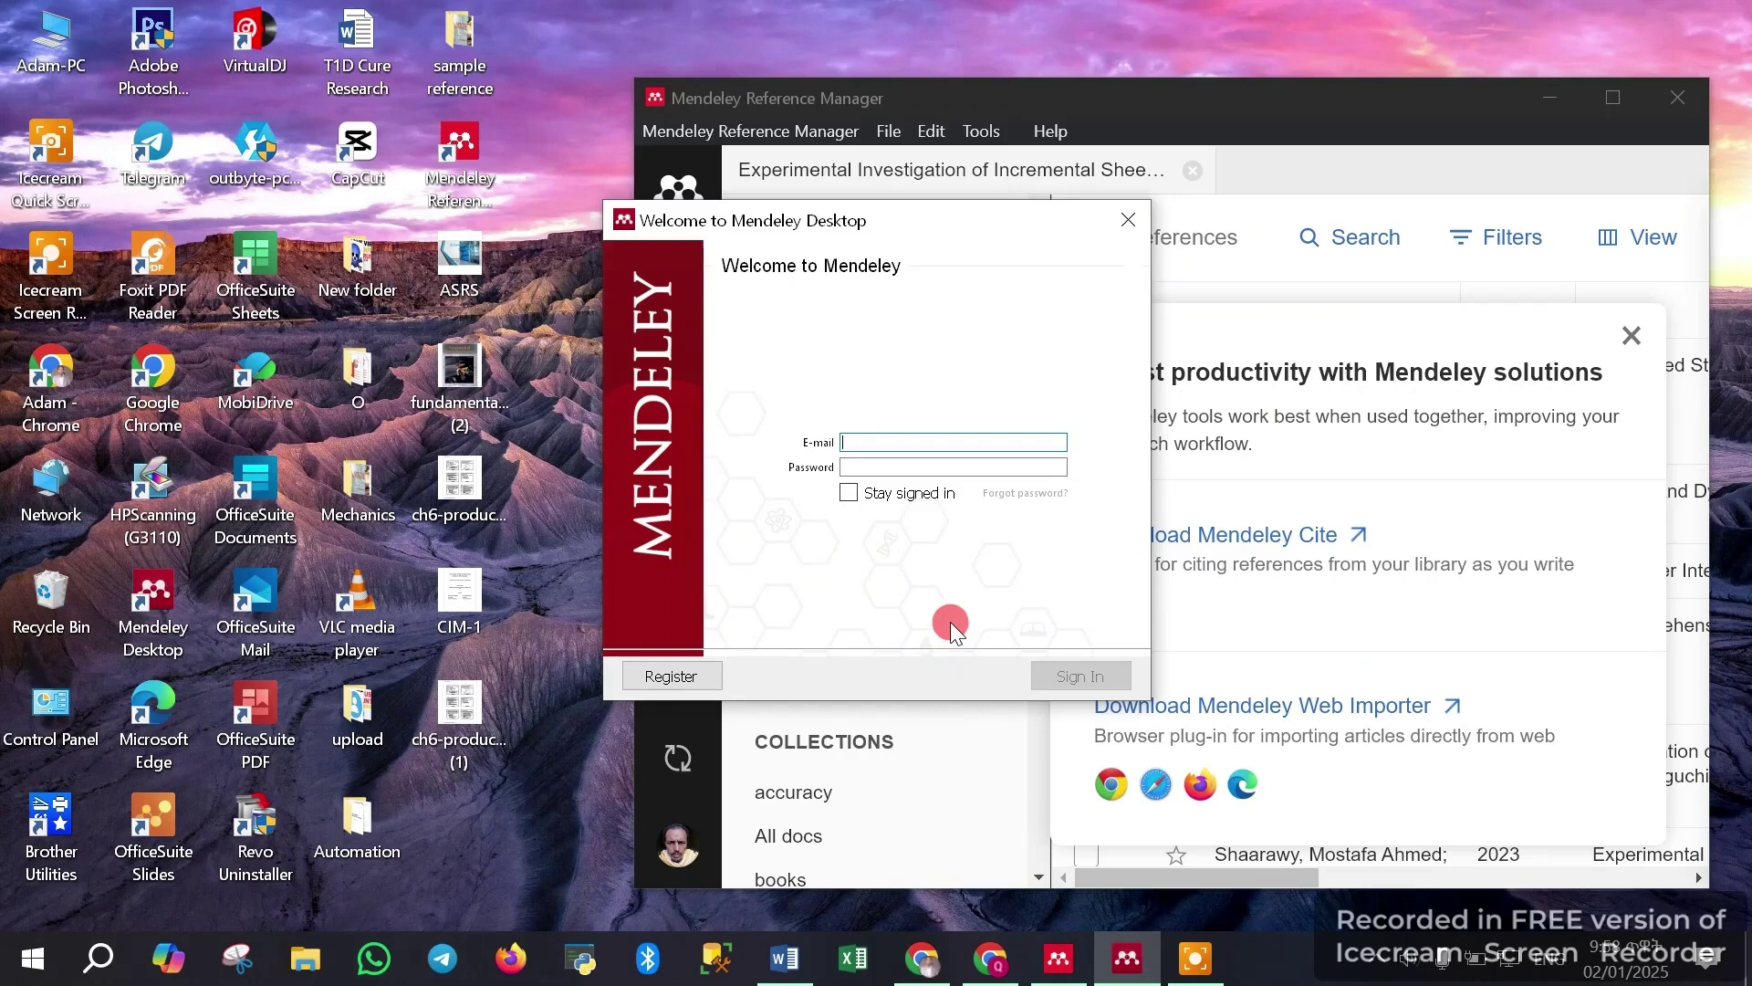
left_click_drag(934, 230, 574, 287)
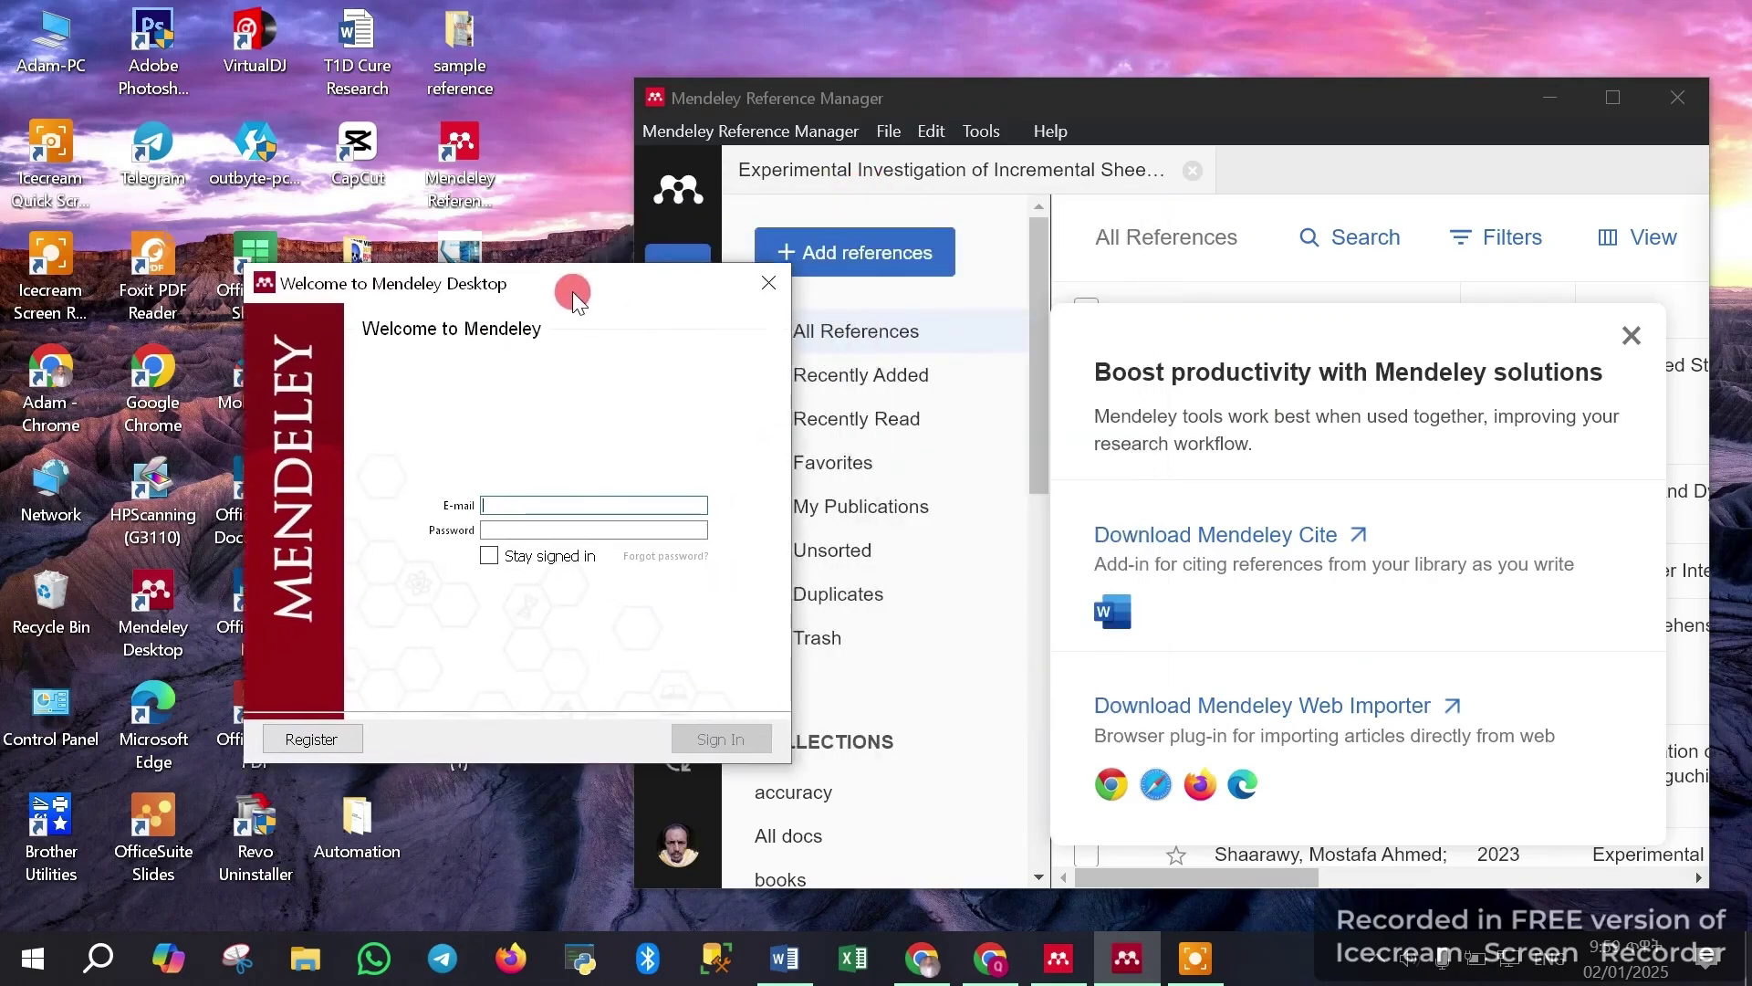
key("Tab")
left_click(486, 551)
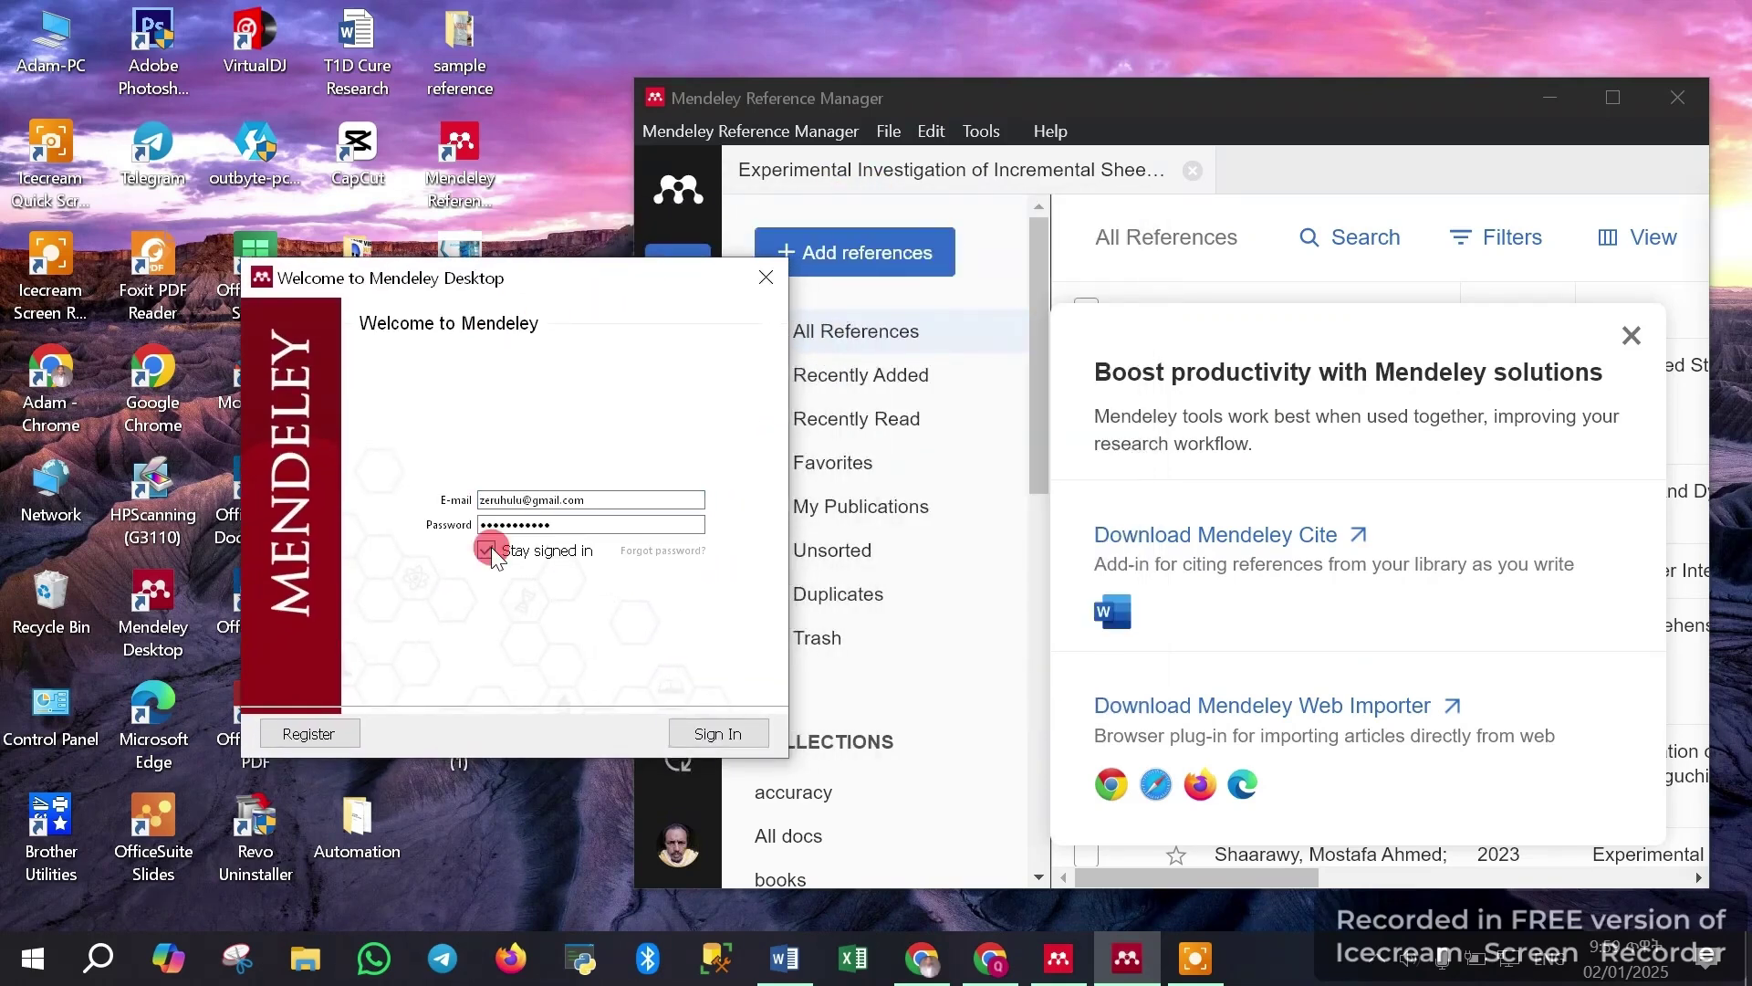
left_click(717, 734)
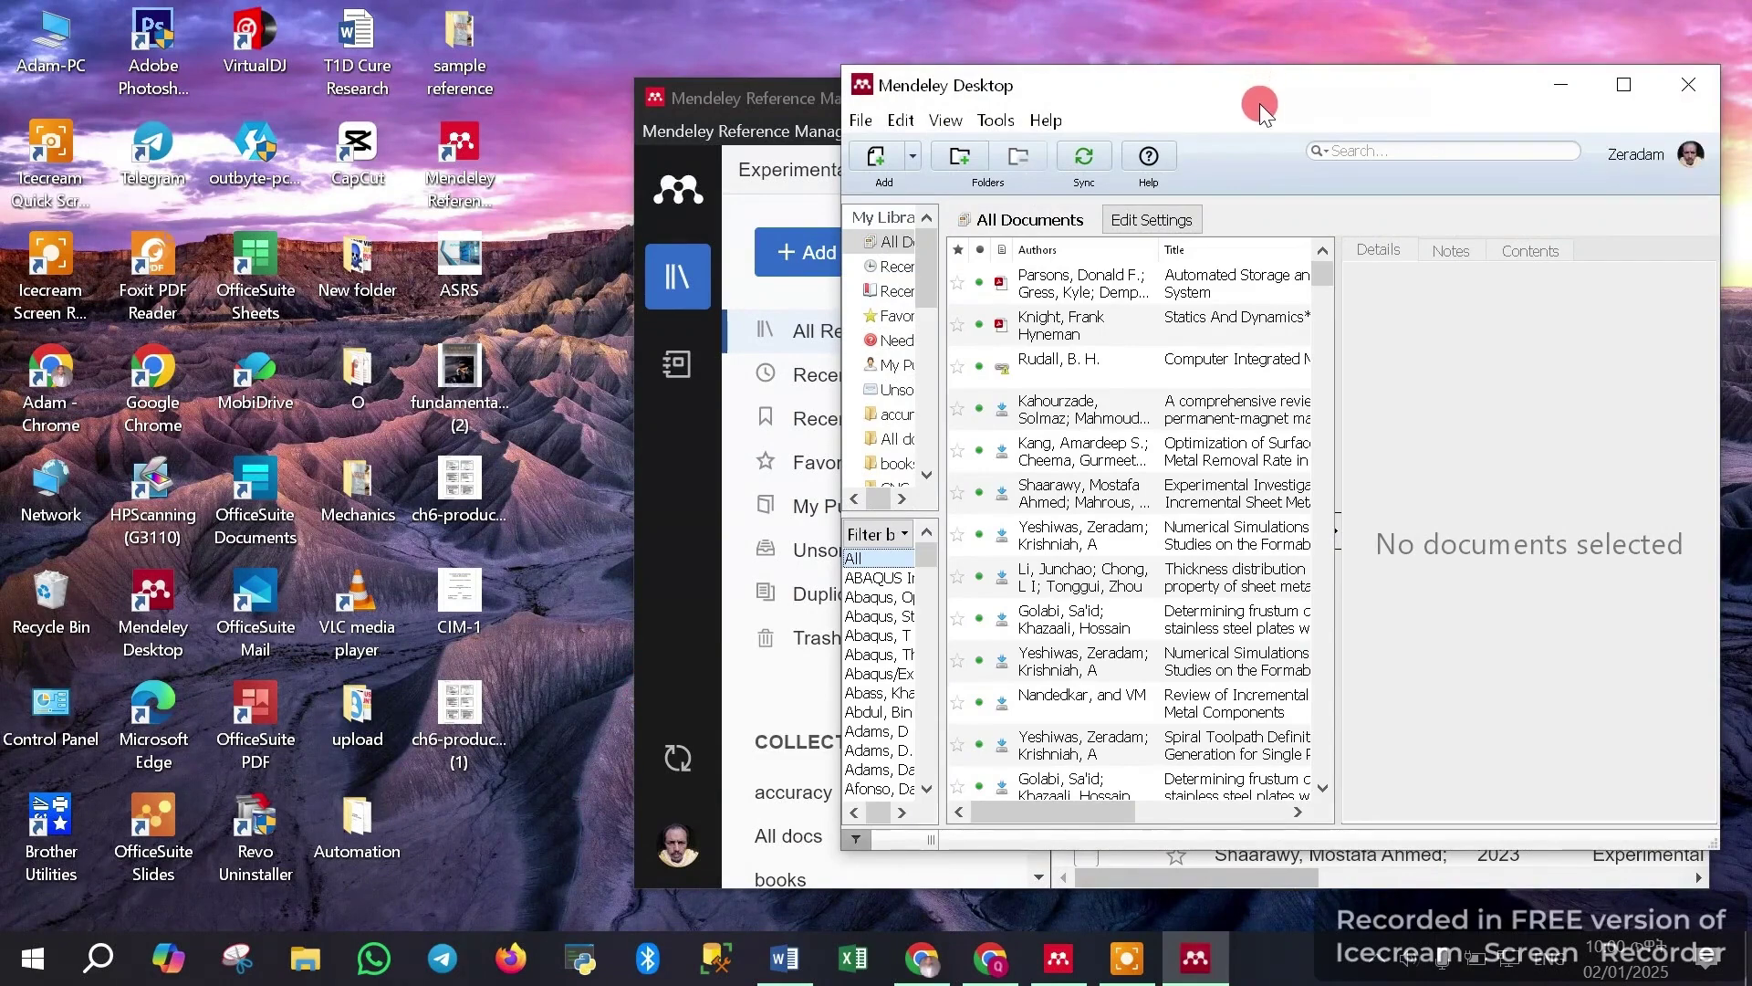
Move Mendeley Desktop down-left and switch between the two windows, ending with Reference Manager in front
left_click_drag(1259, 102, 594, 200)
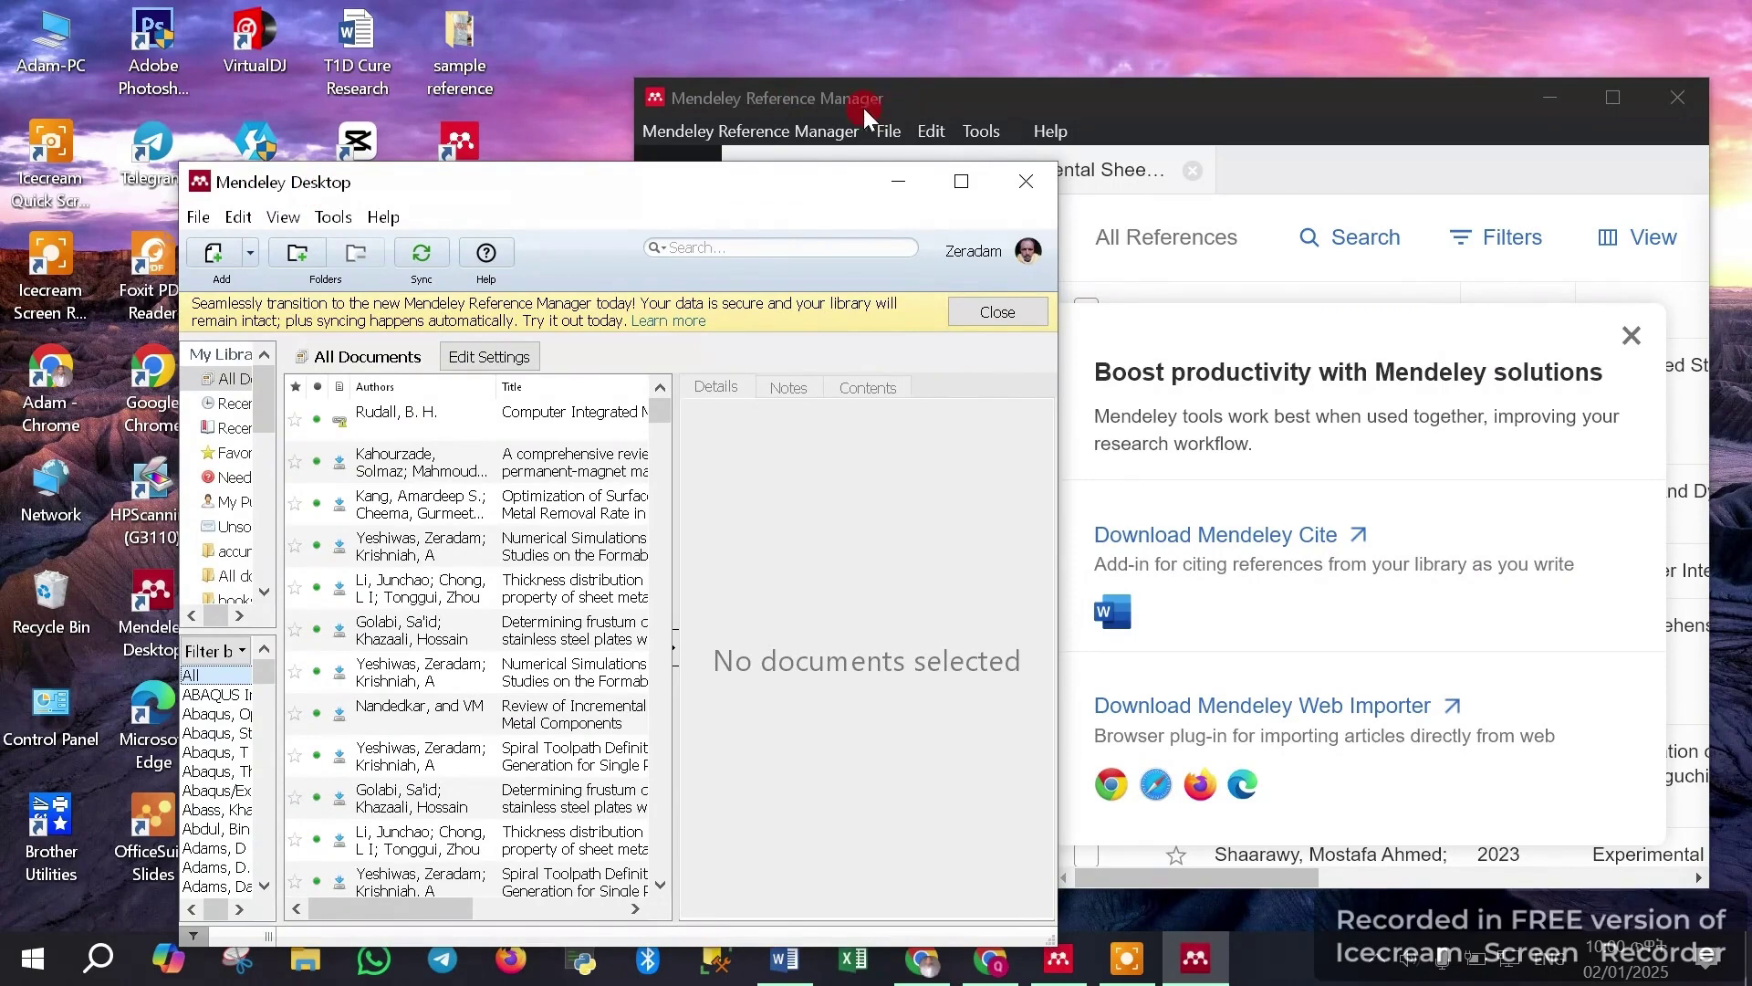
left_click(1195, 108)
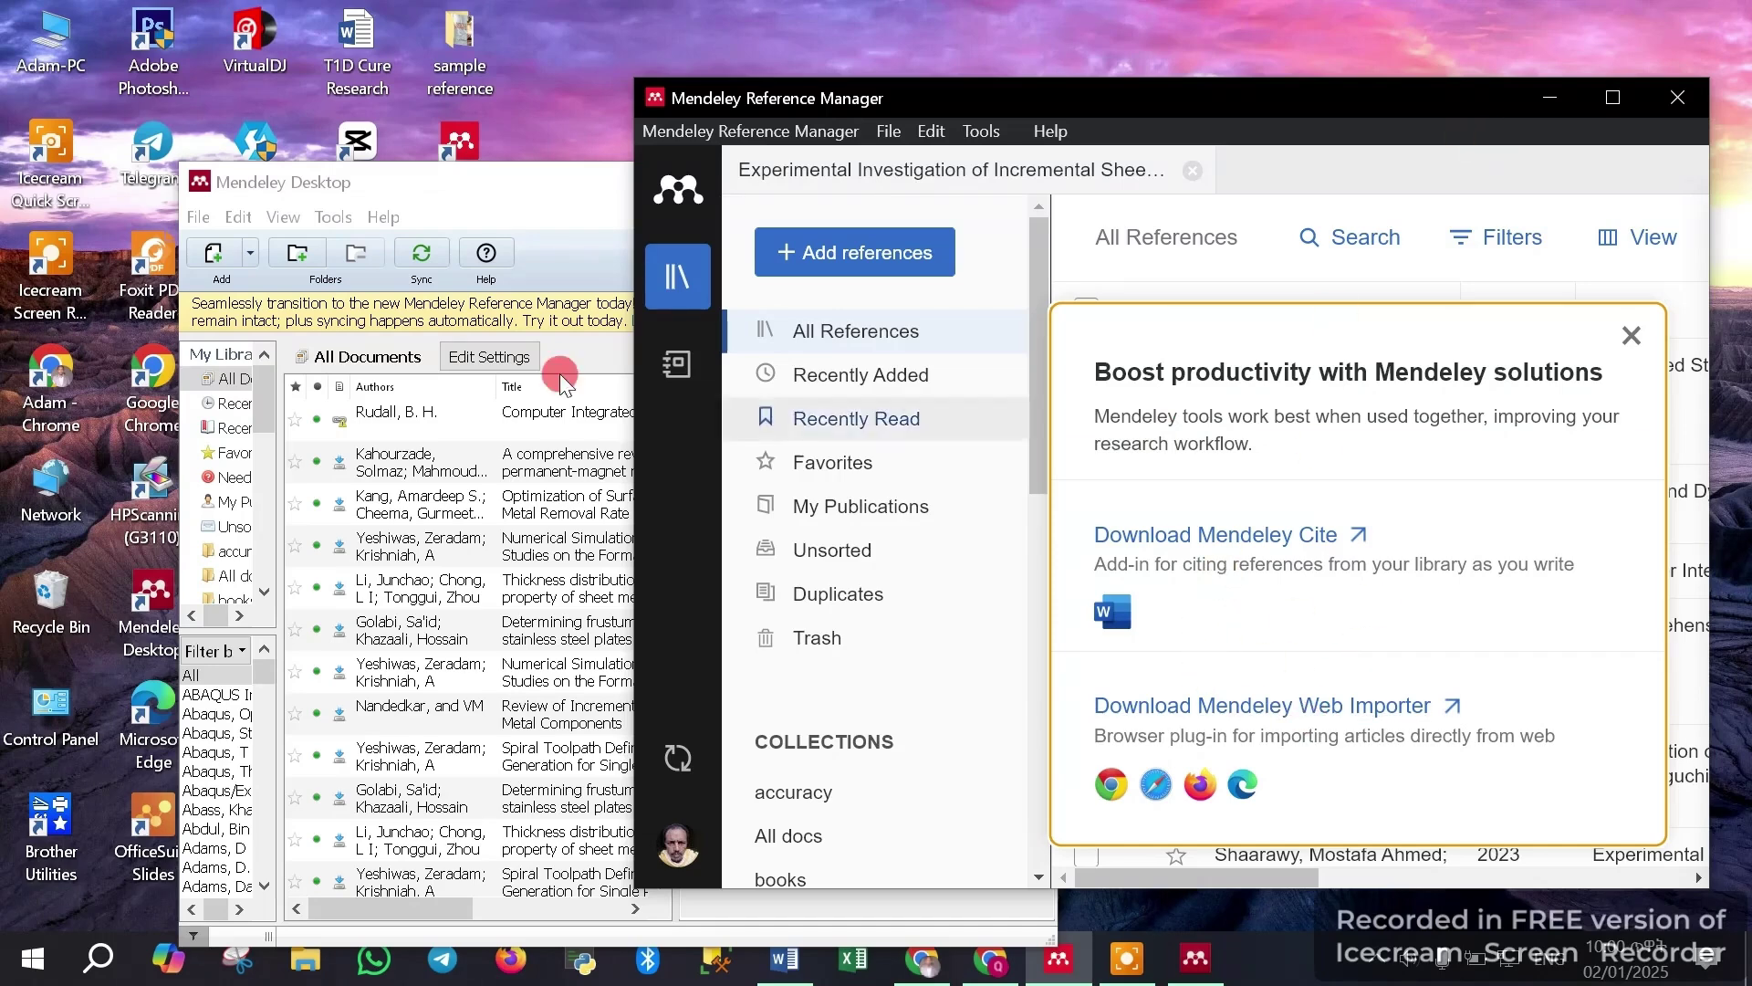
left_click(457, 183)
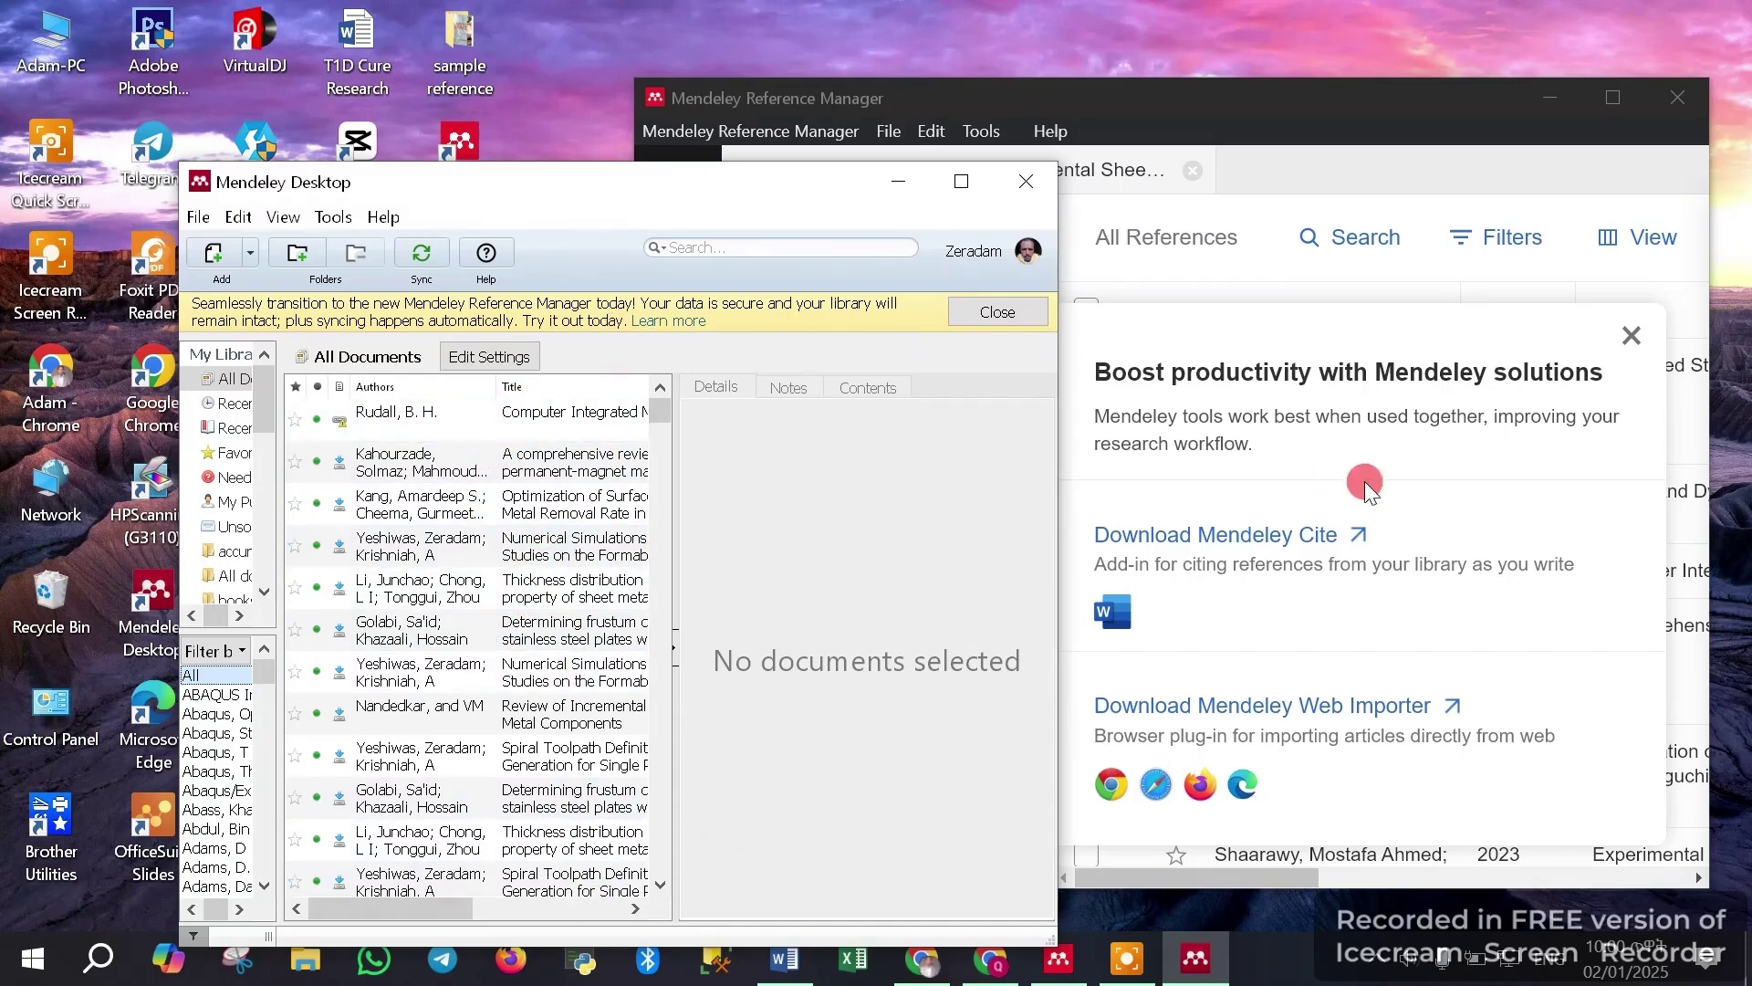
left_click(1311, 113)
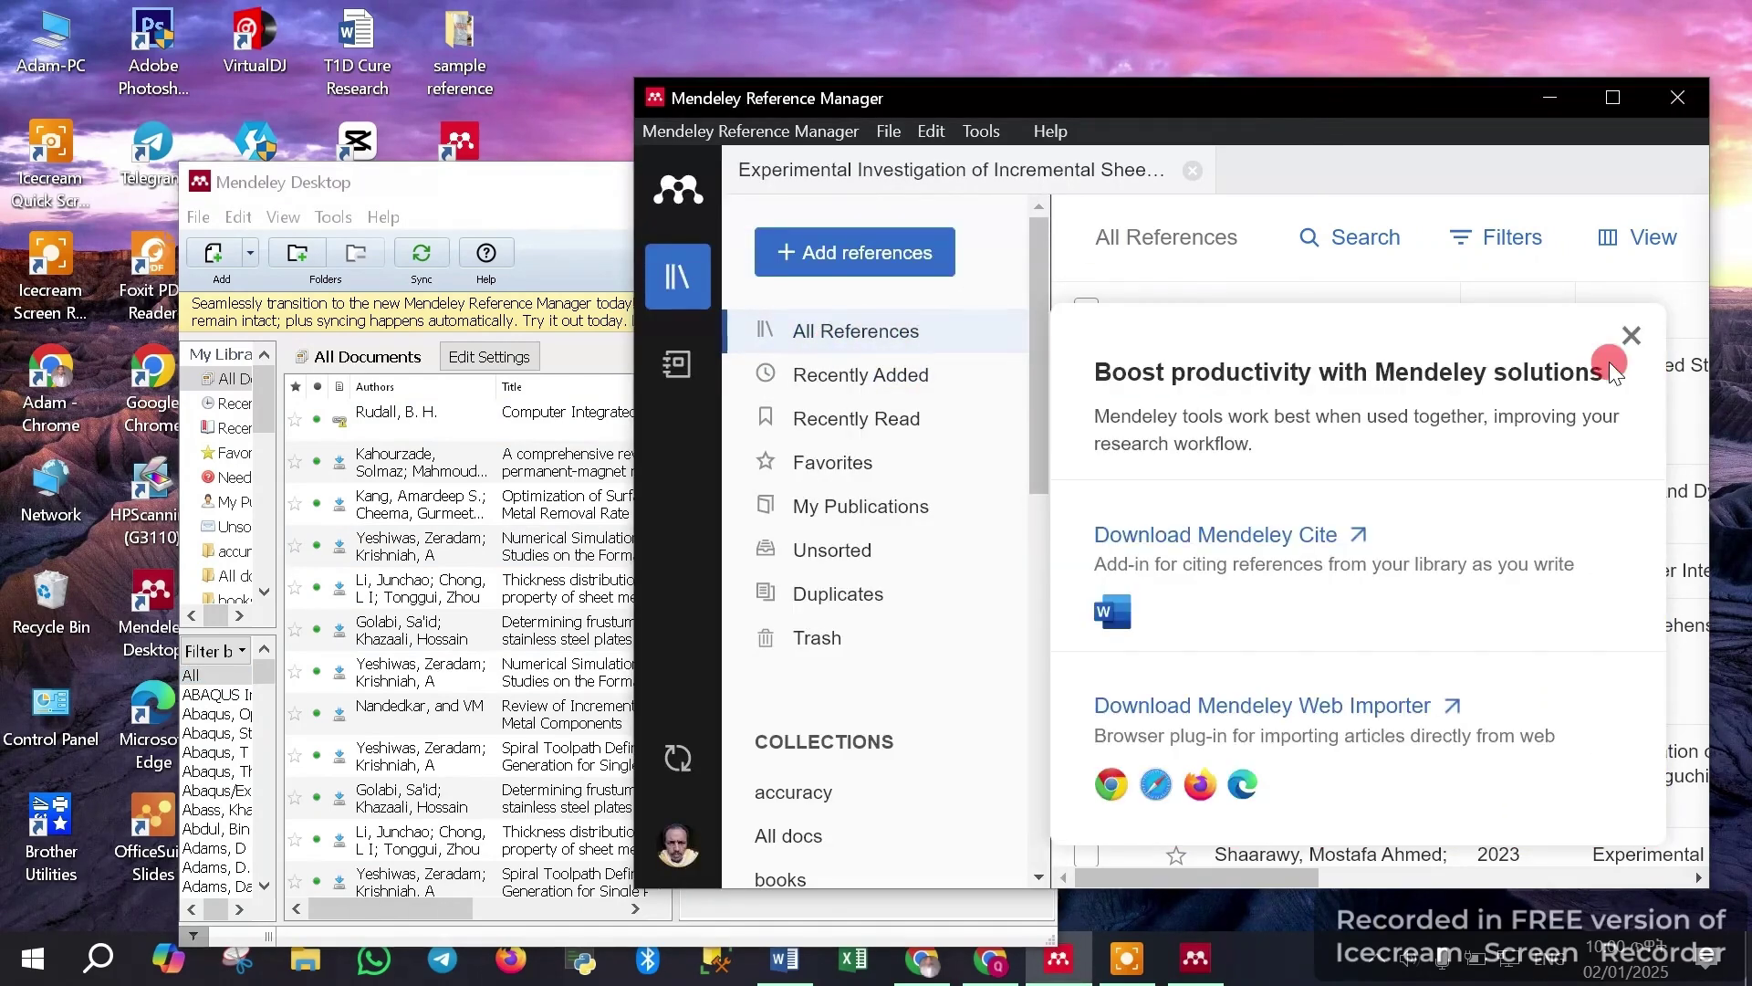
Dismiss the Boost productivity popup, rearrange the windows, and drag the CIM-1 PDF into Mendeley Desktop
left_click(1630, 339)
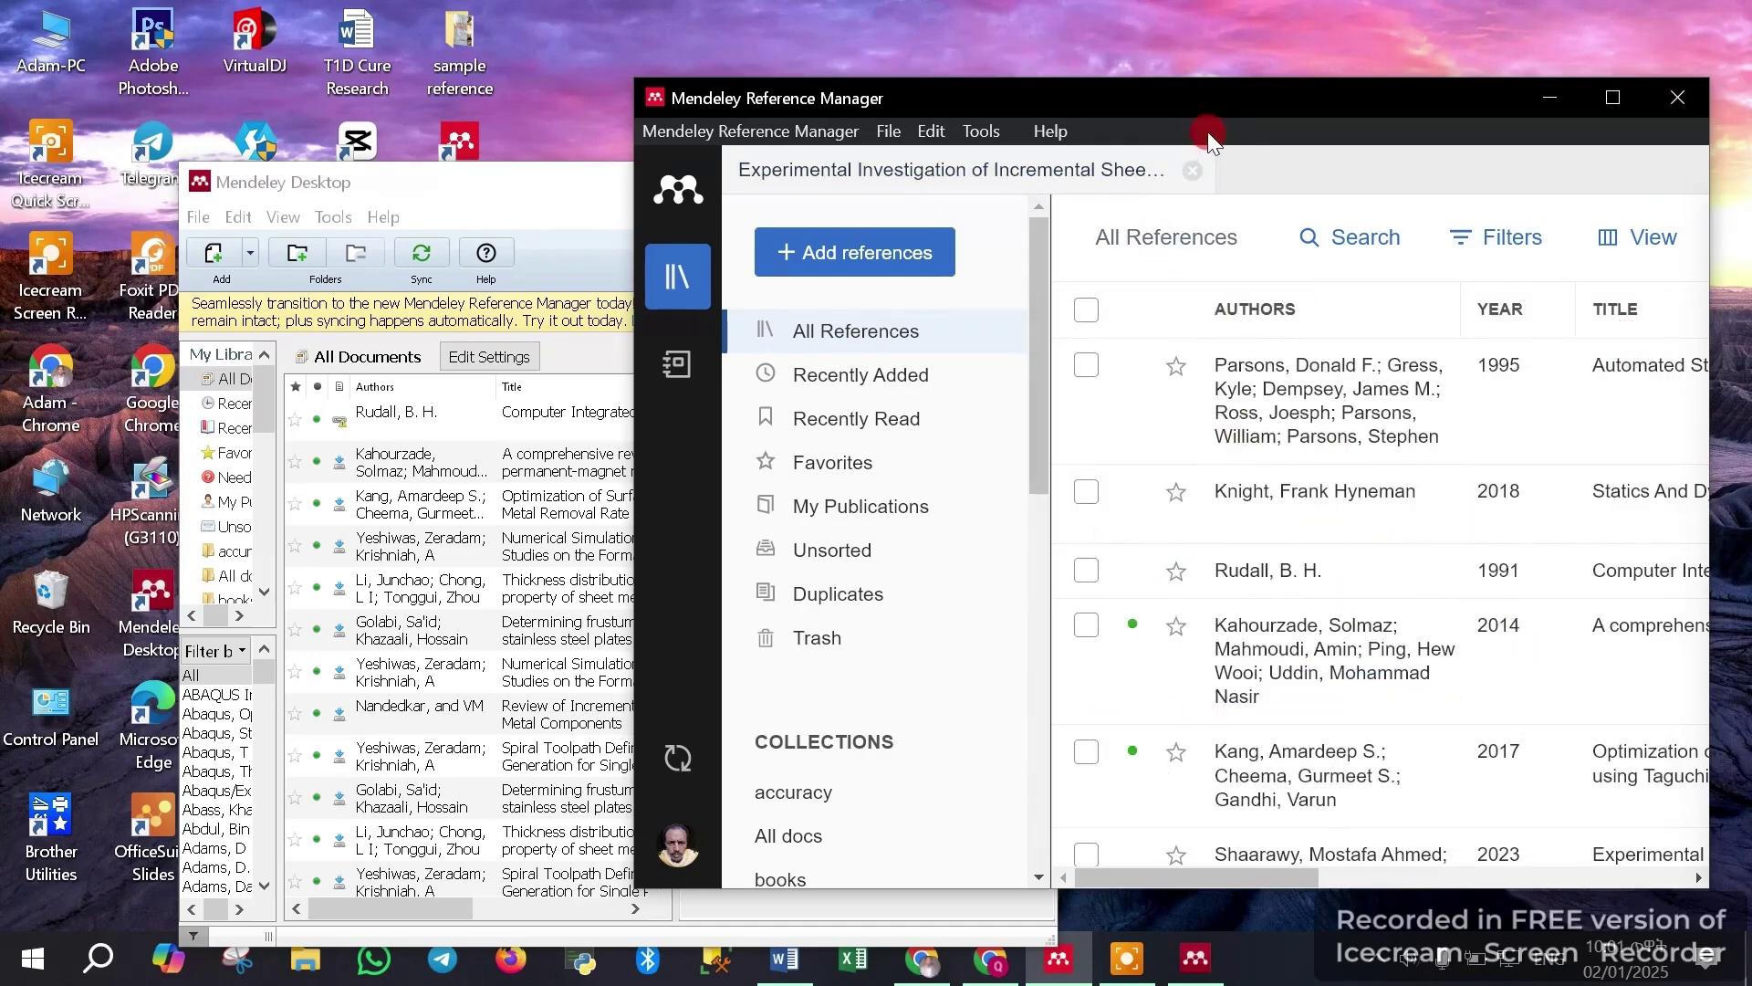
left_click_drag(1199, 113, 1287, 101)
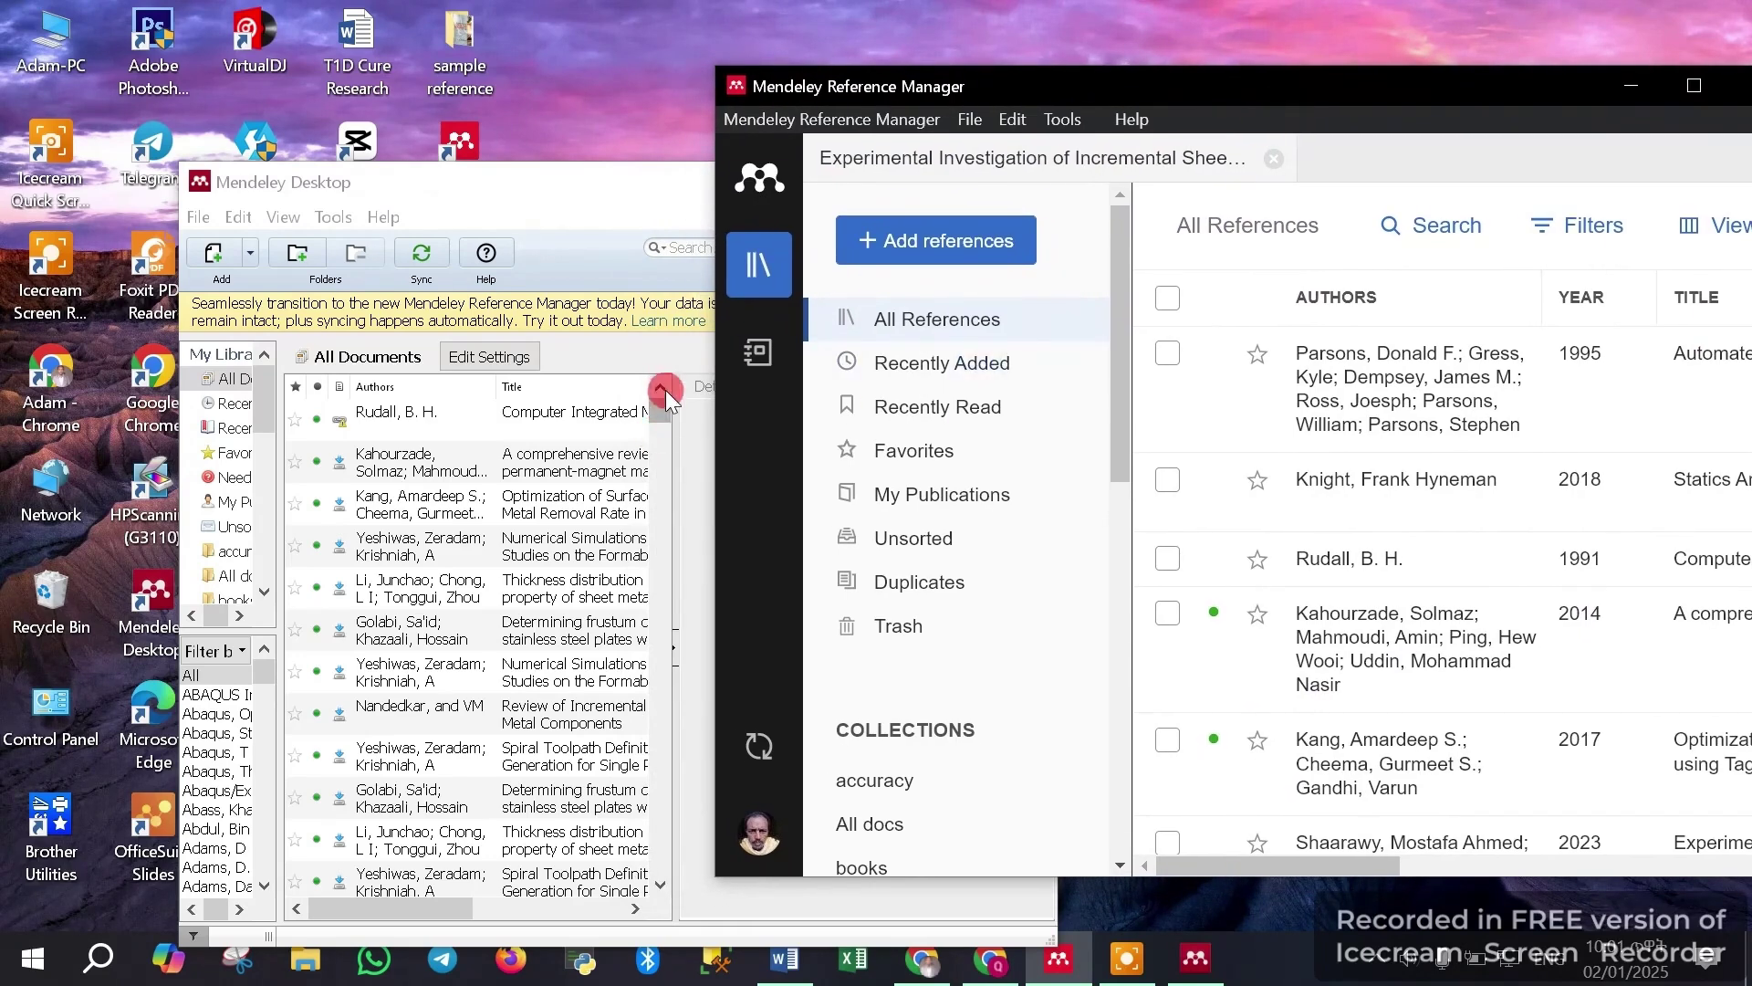
left_click(664, 387)
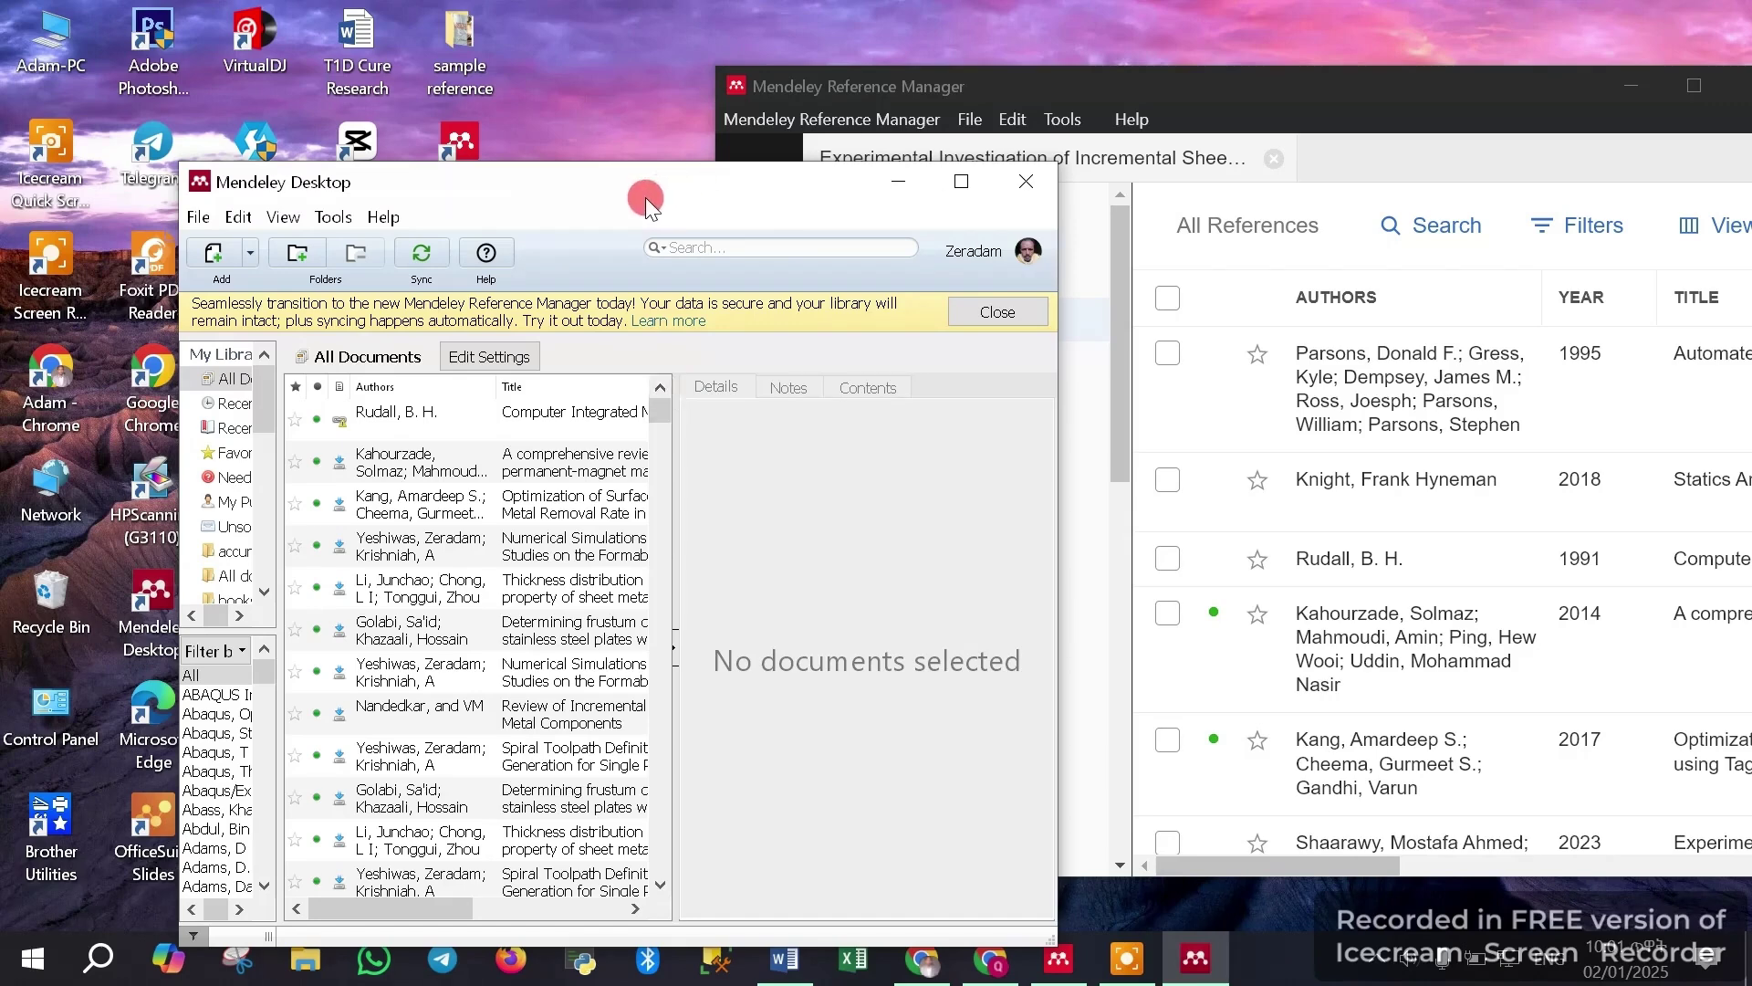
left_click_drag(644, 197, 1013, 183)
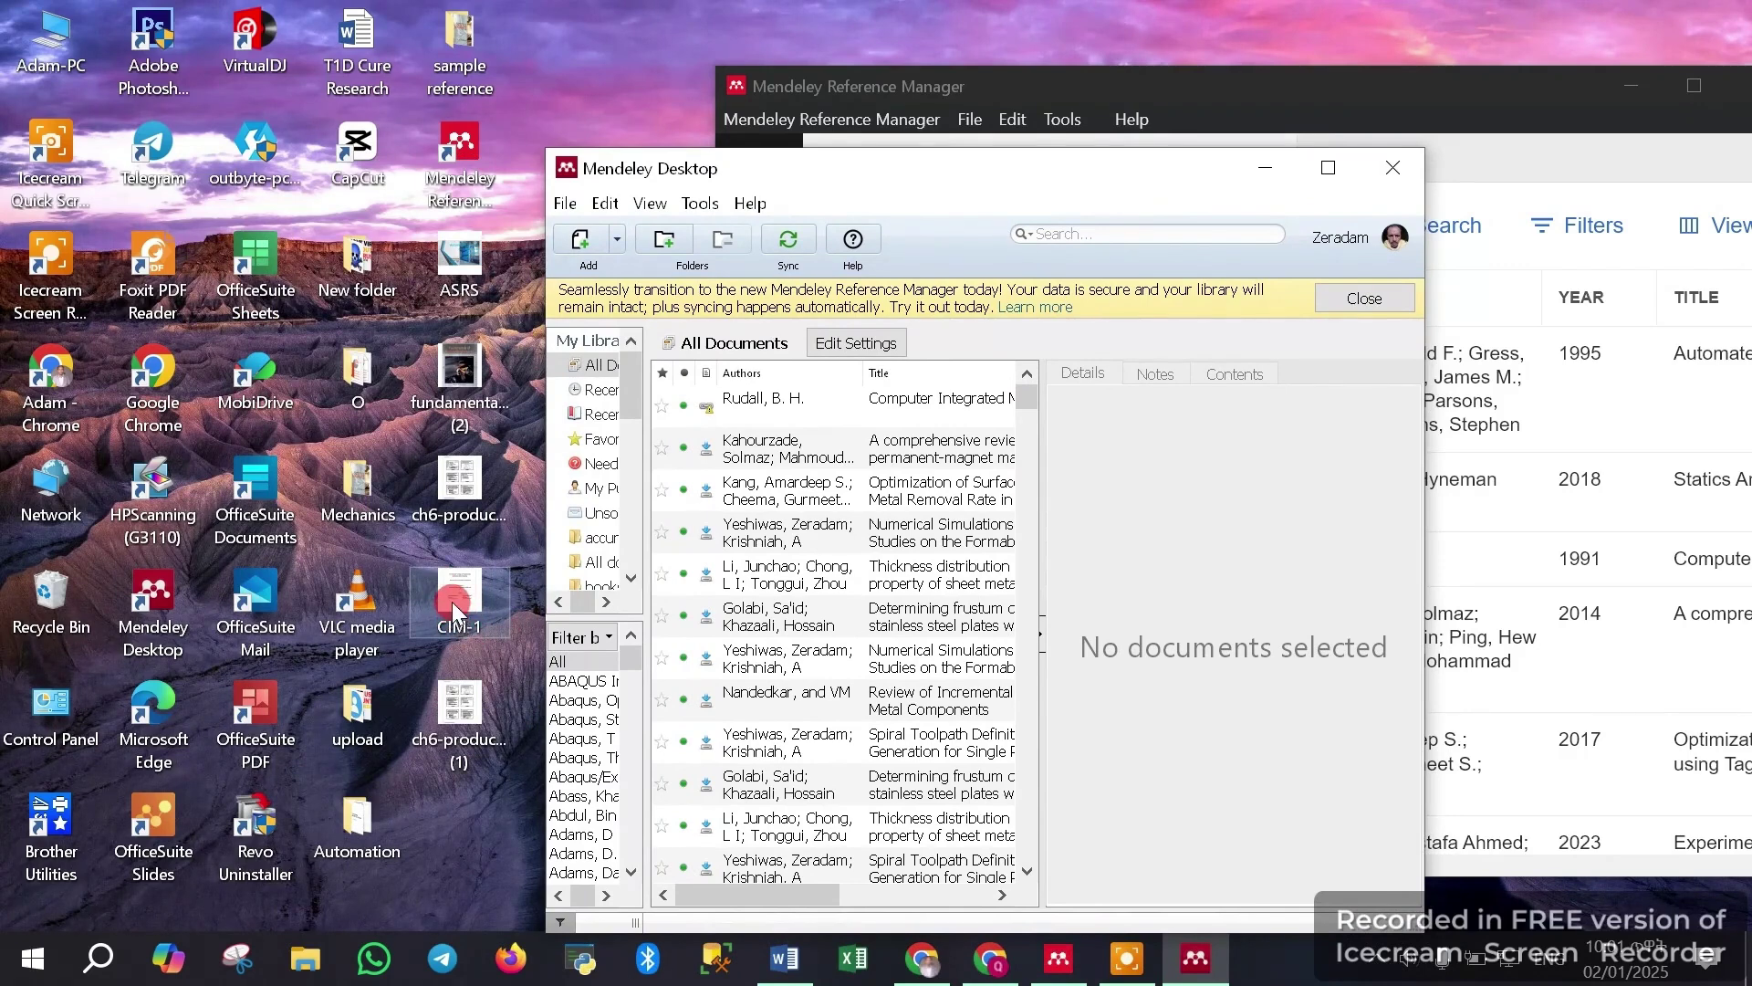
left_click_drag(451, 601, 916, 442)
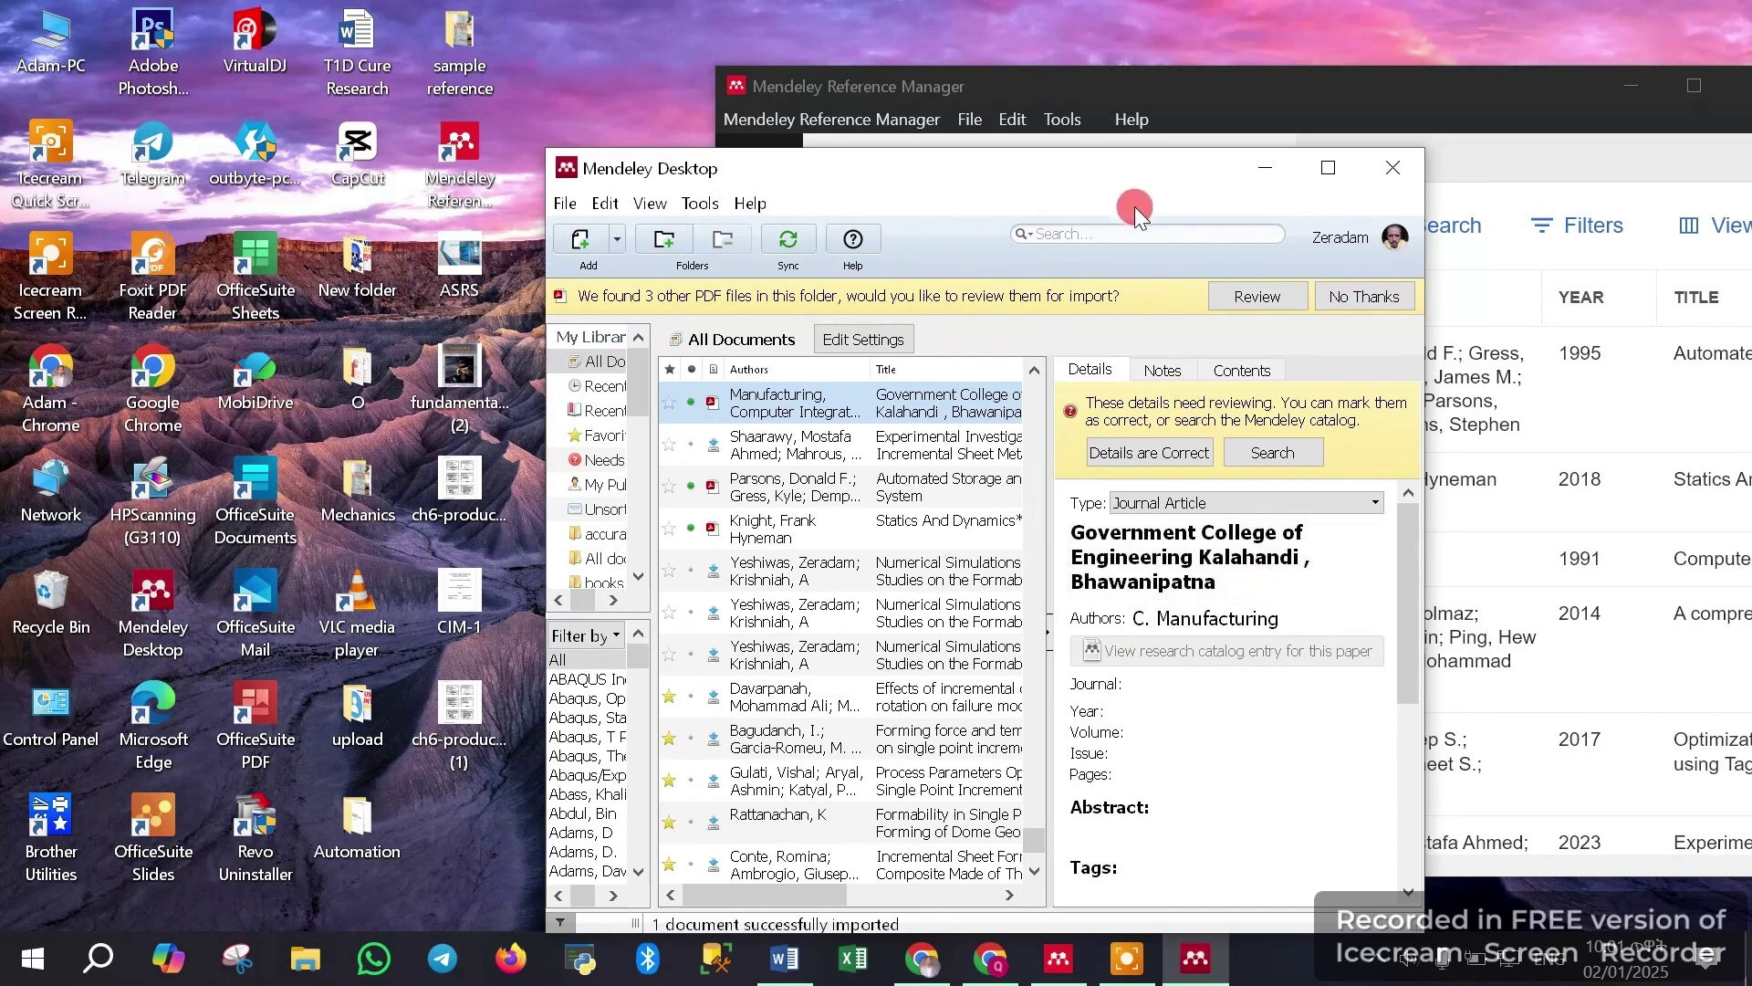
Move Mendeley Desktop left, select the imported Government College entry, and sync the library
left_click_drag(1137, 173, 704, 194)
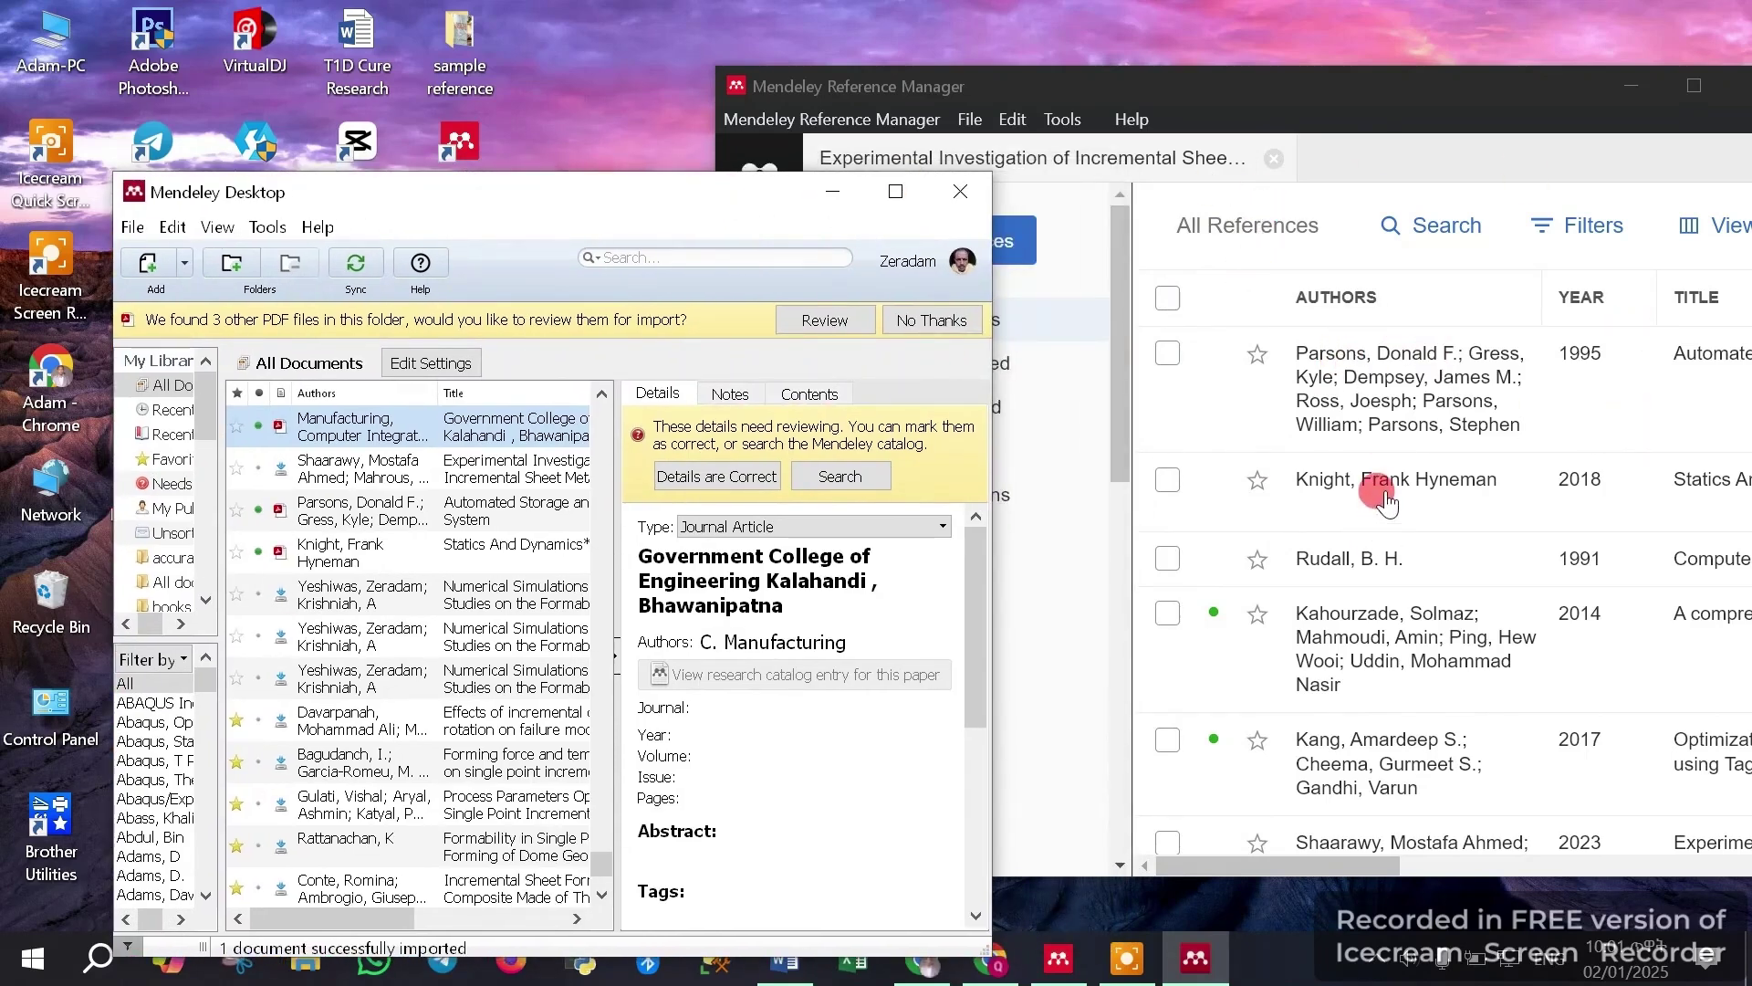
left_click(342, 467)
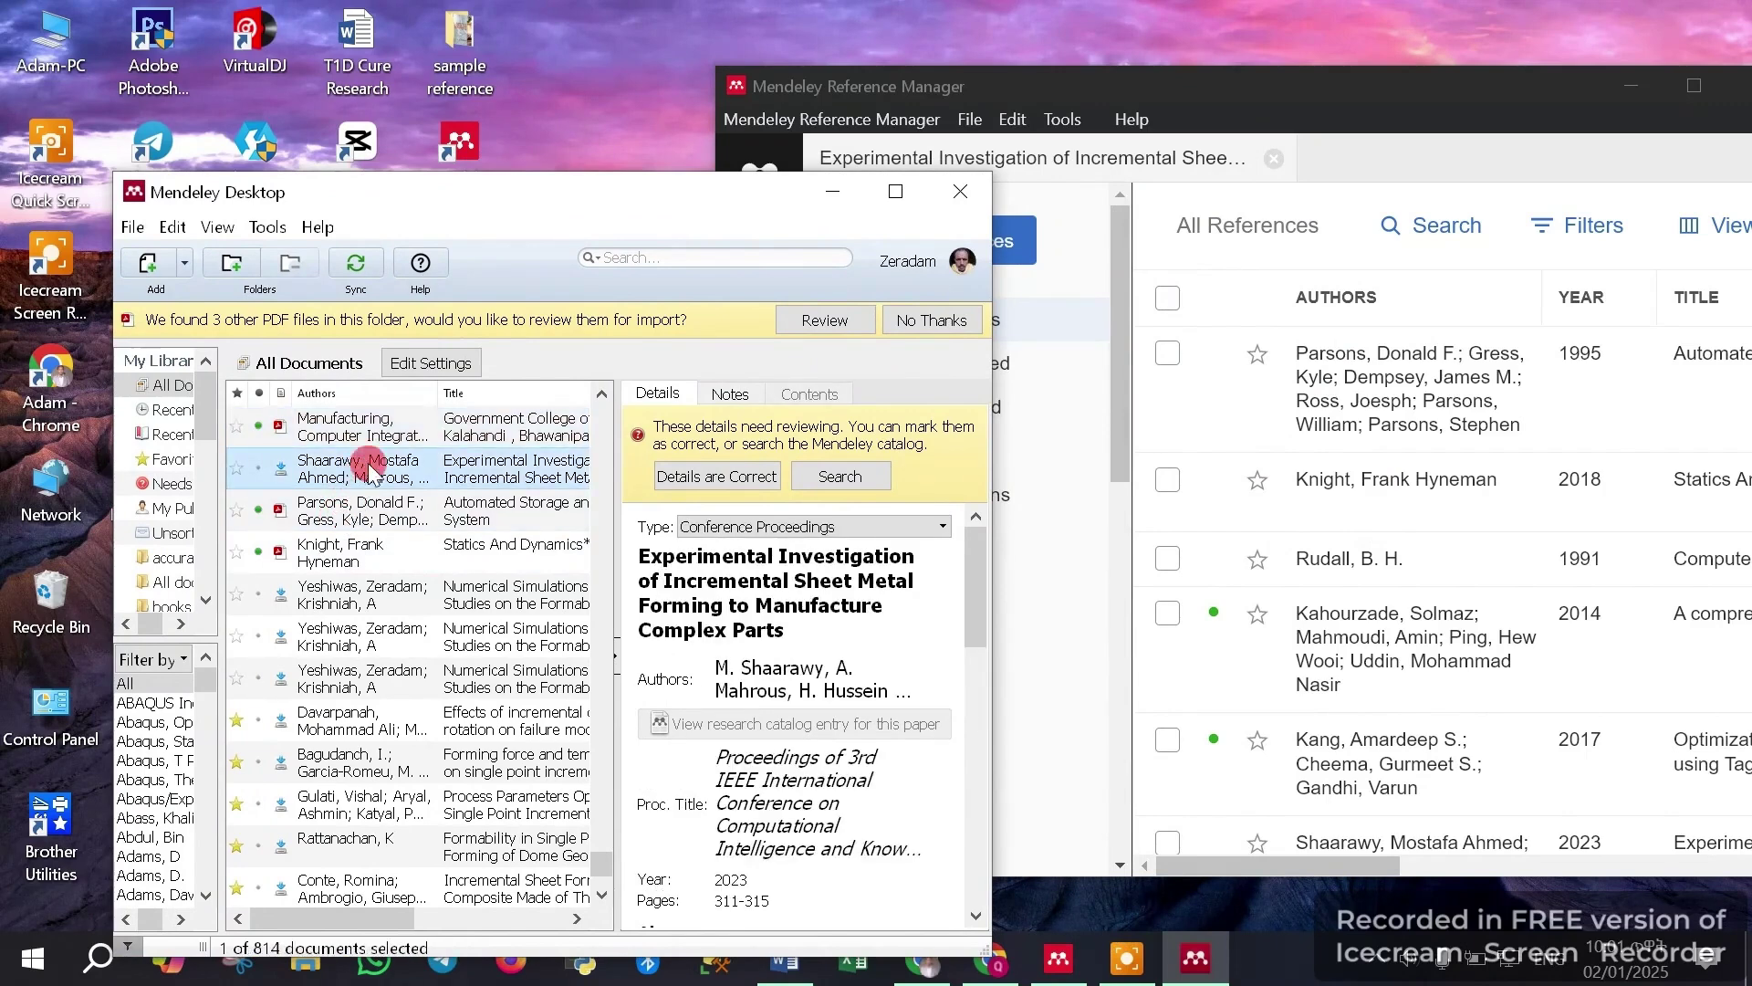
left_click(401, 440)
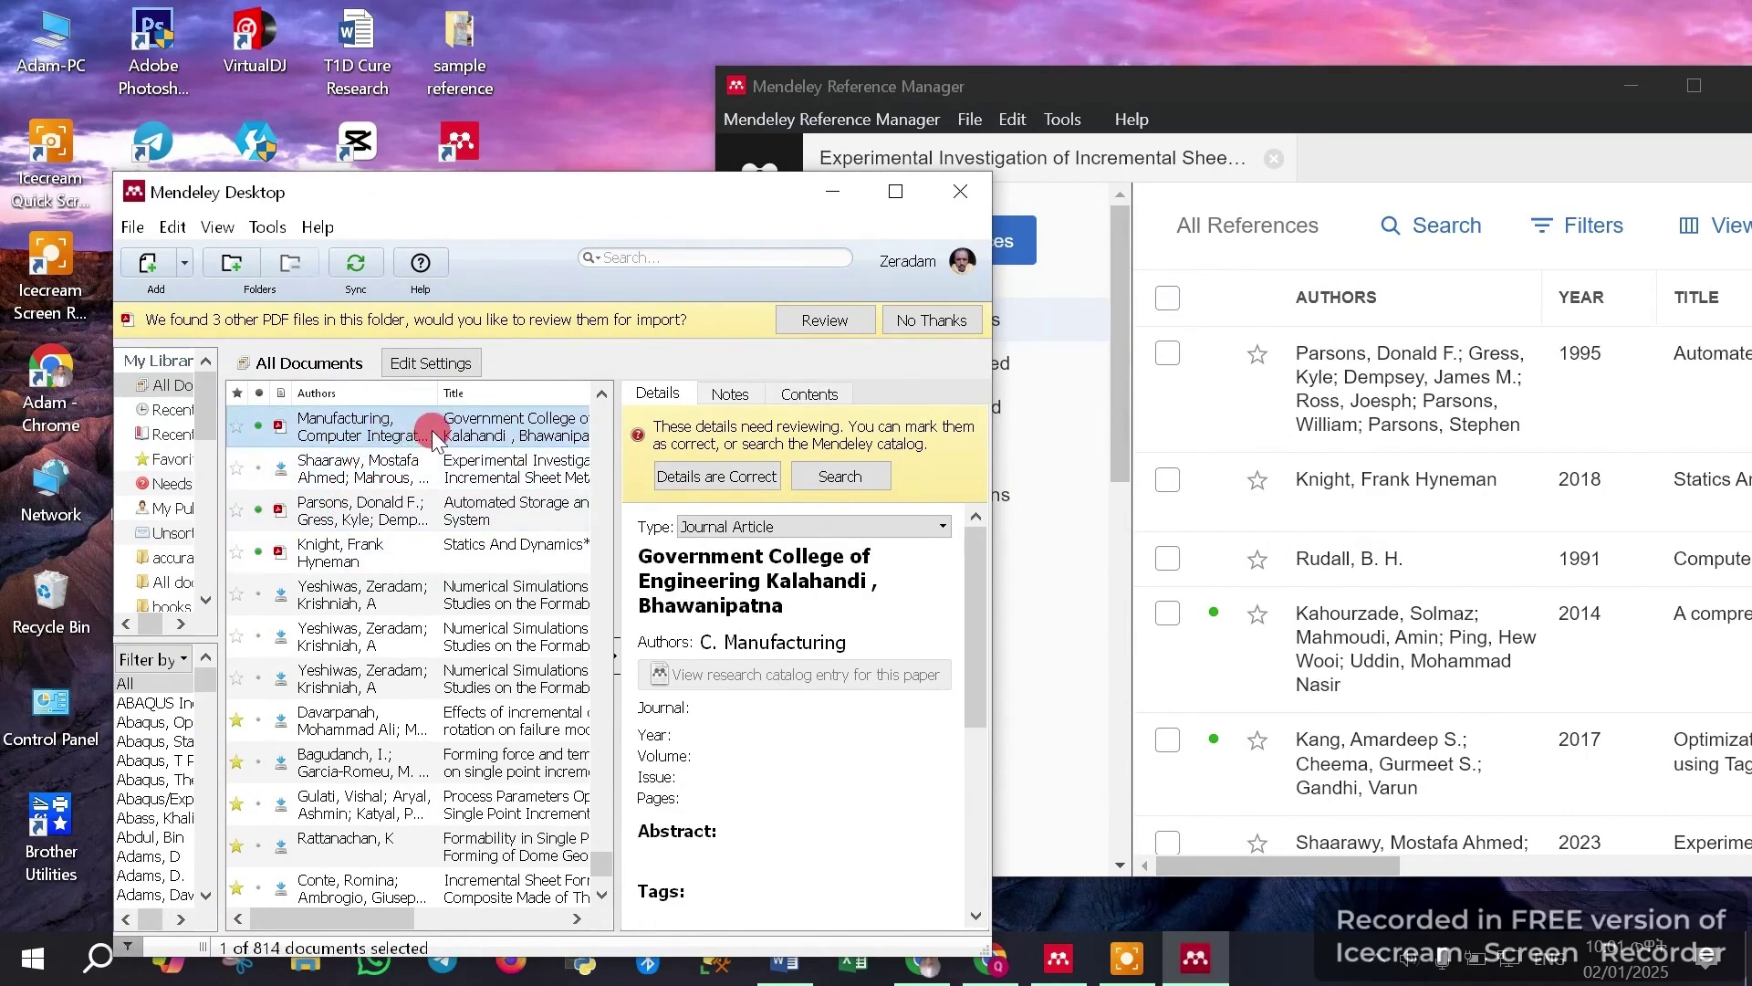
left_click(356, 274)
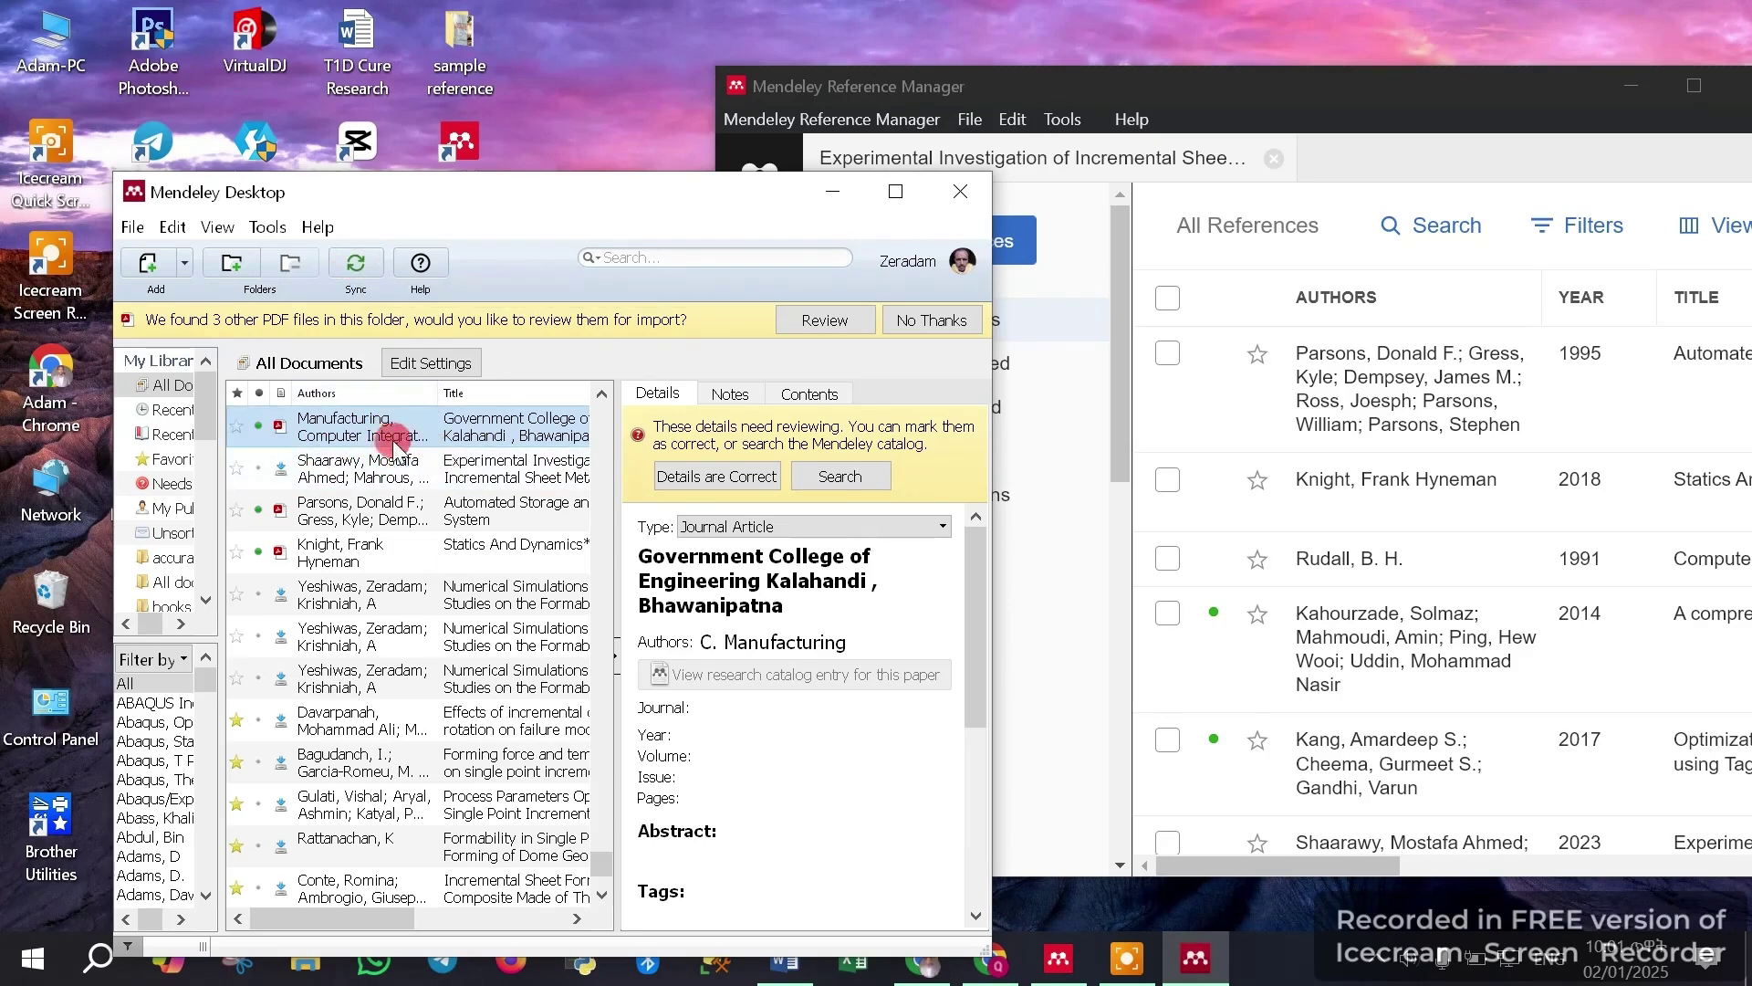
Check the Shaarawy and Parsons papers, reselect the new entry, and sync again
left_click(422, 468)
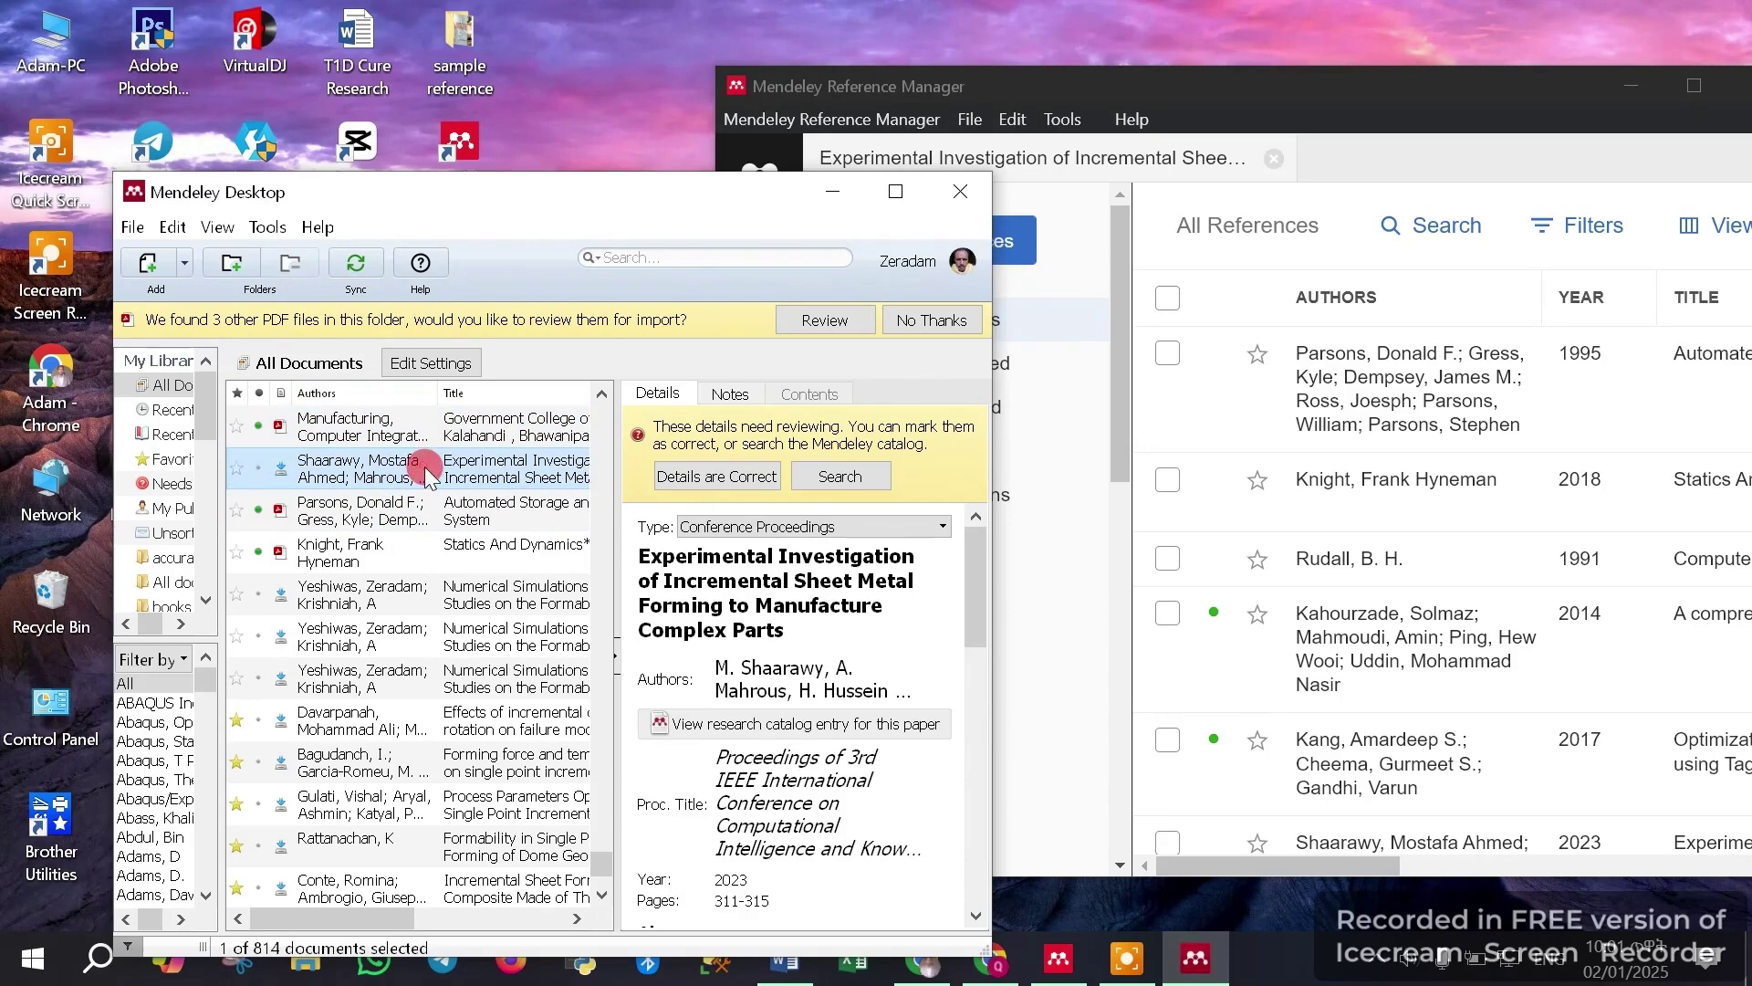
left_click(419, 500)
left_click(415, 440)
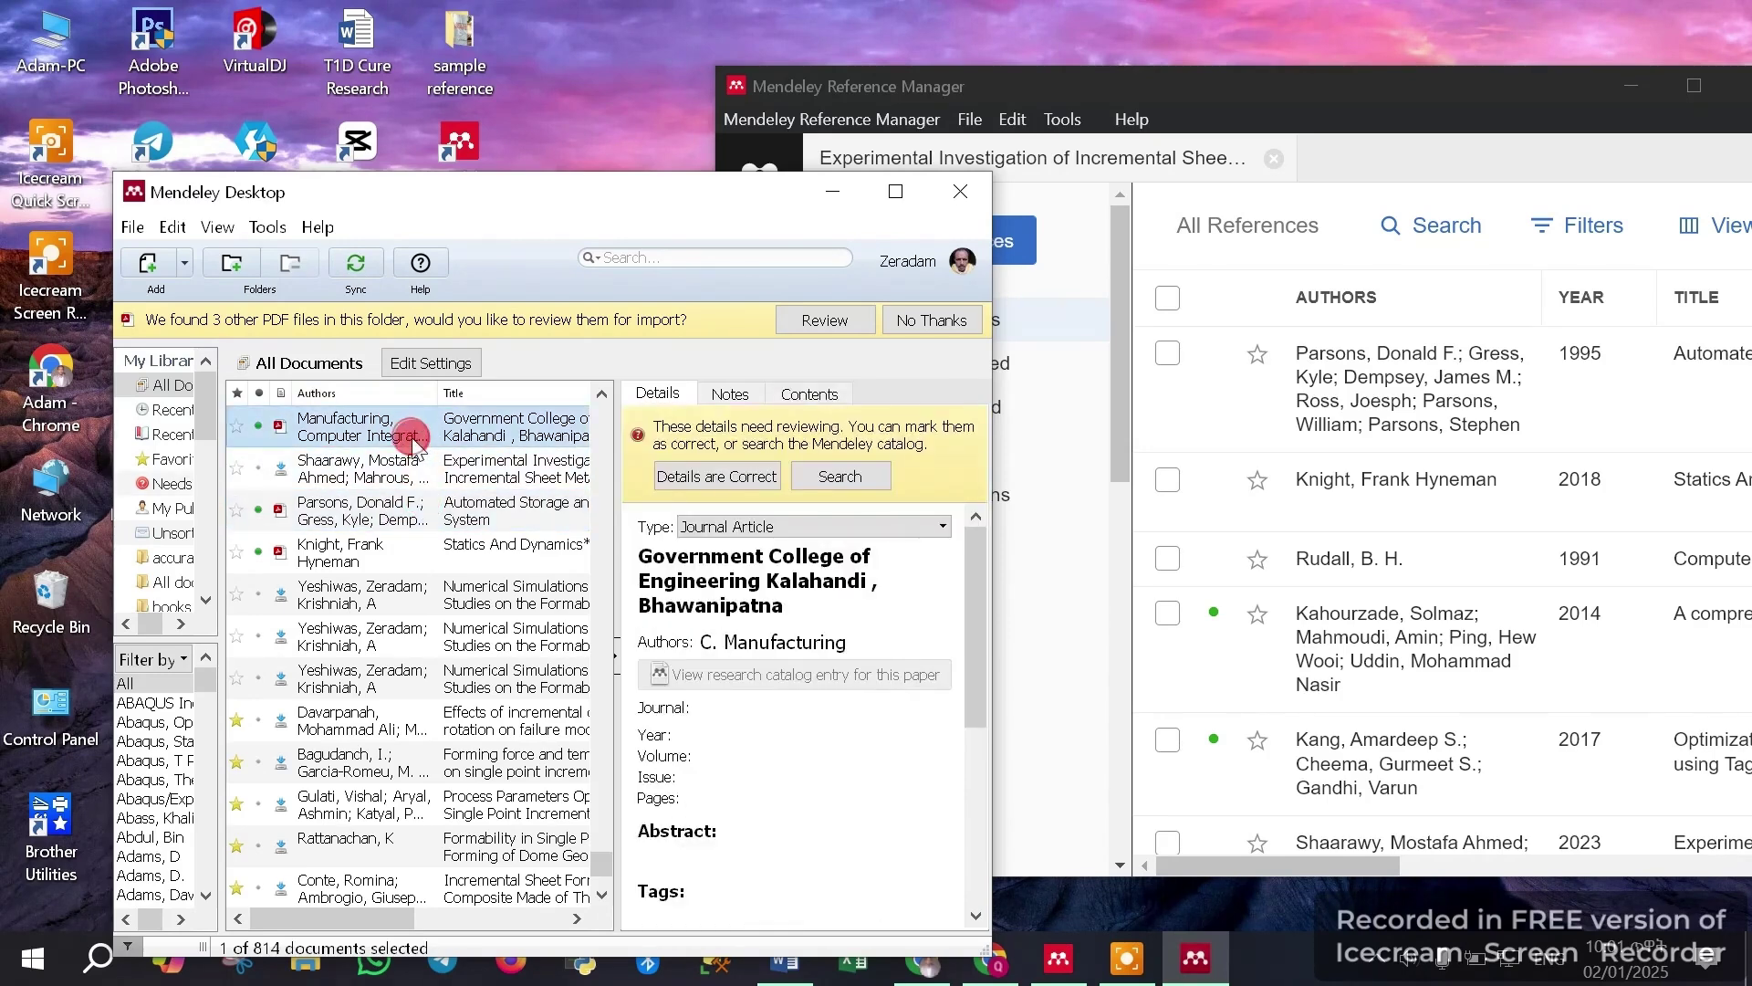
left_click(355, 264)
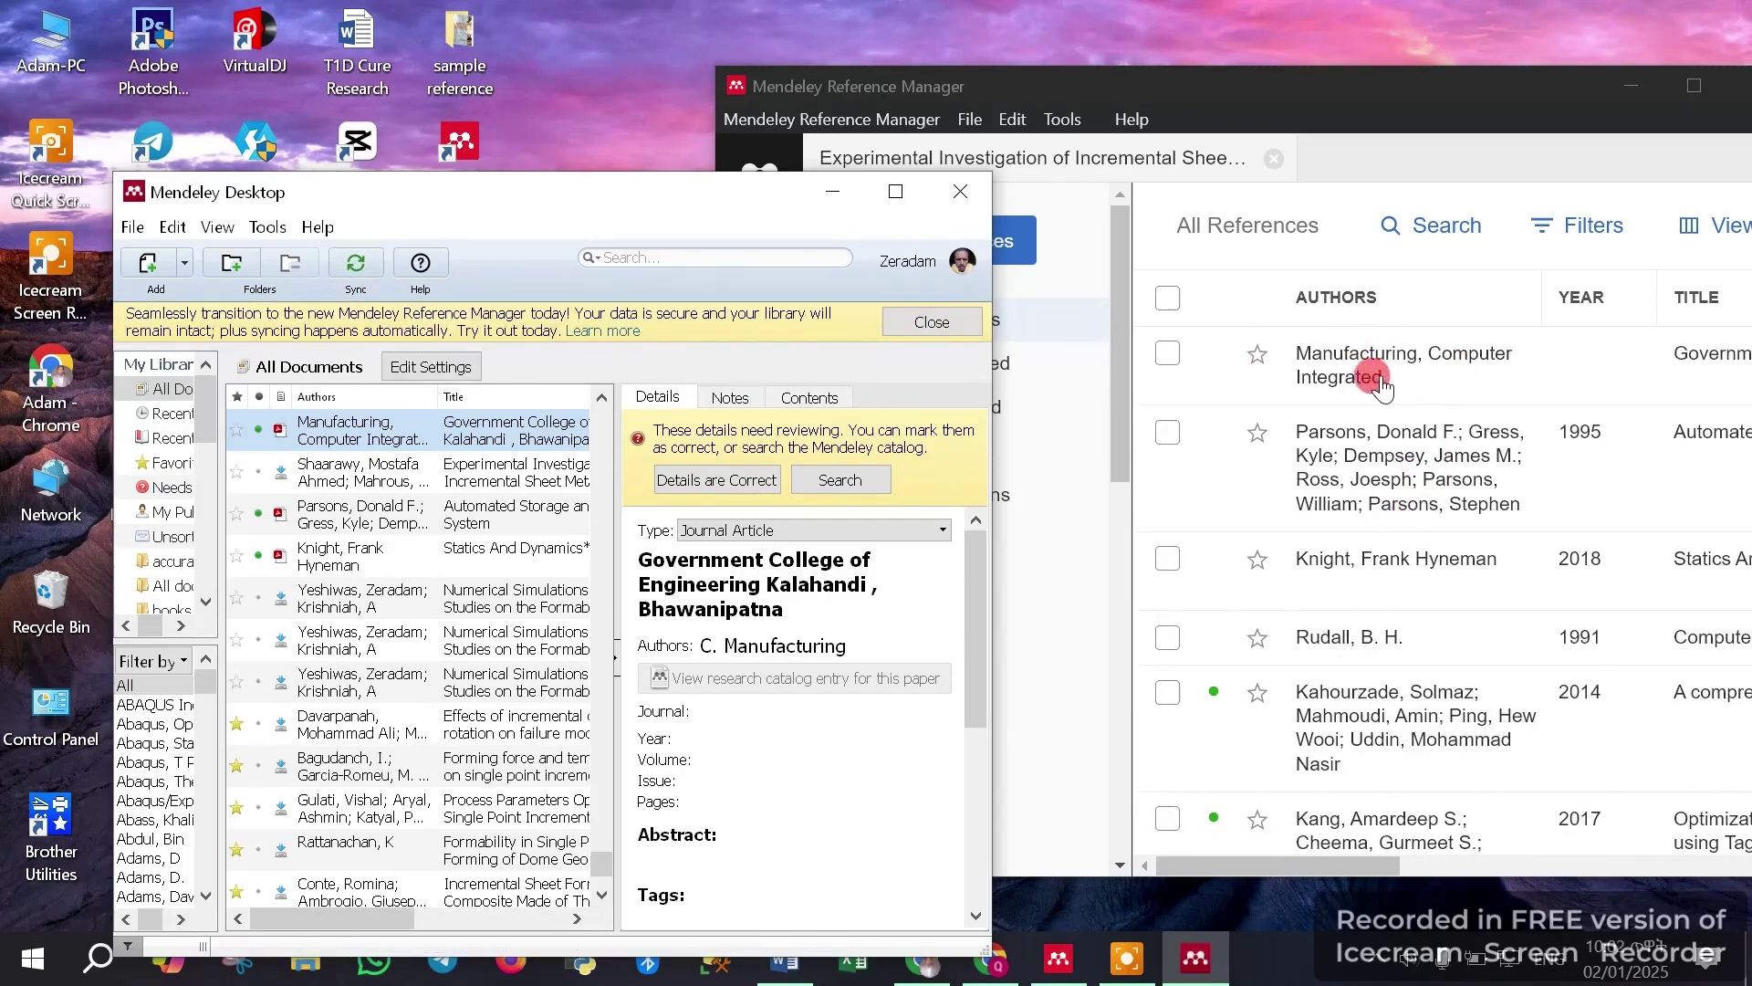
Show the Government College reference's info in Reference Manager, then select all 814 documents in Mendeley Desktop
left_click(1433, 387)
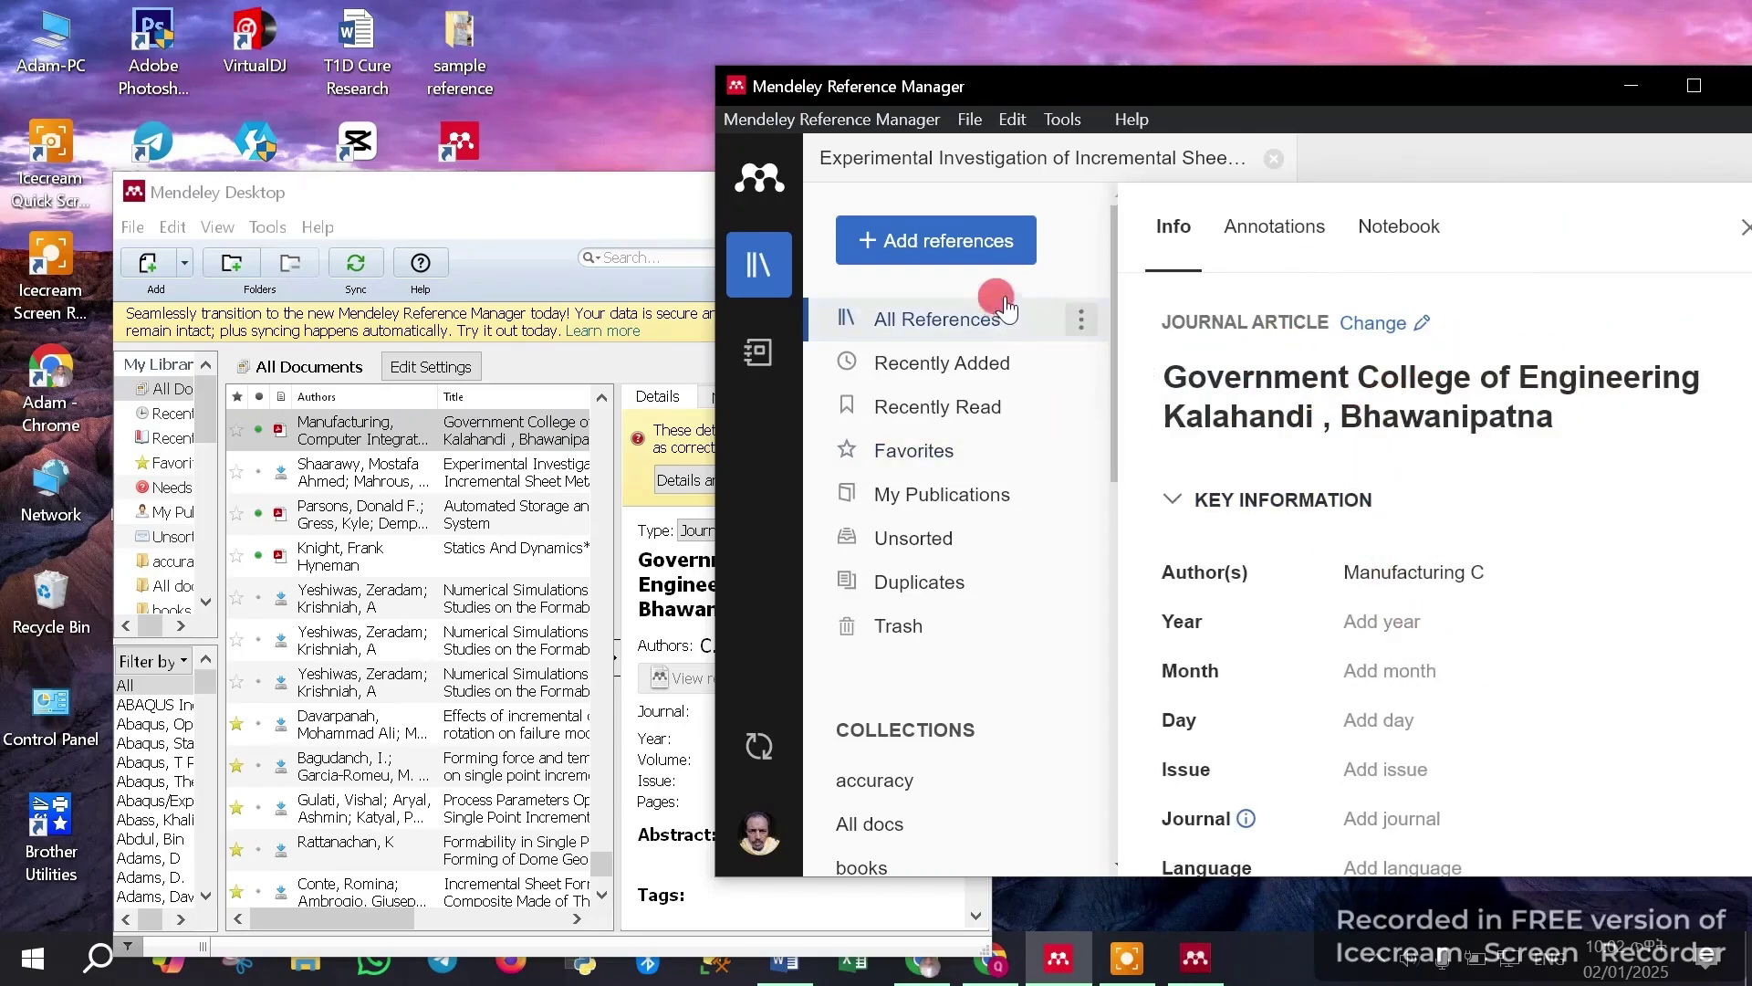
left_click(549, 199)
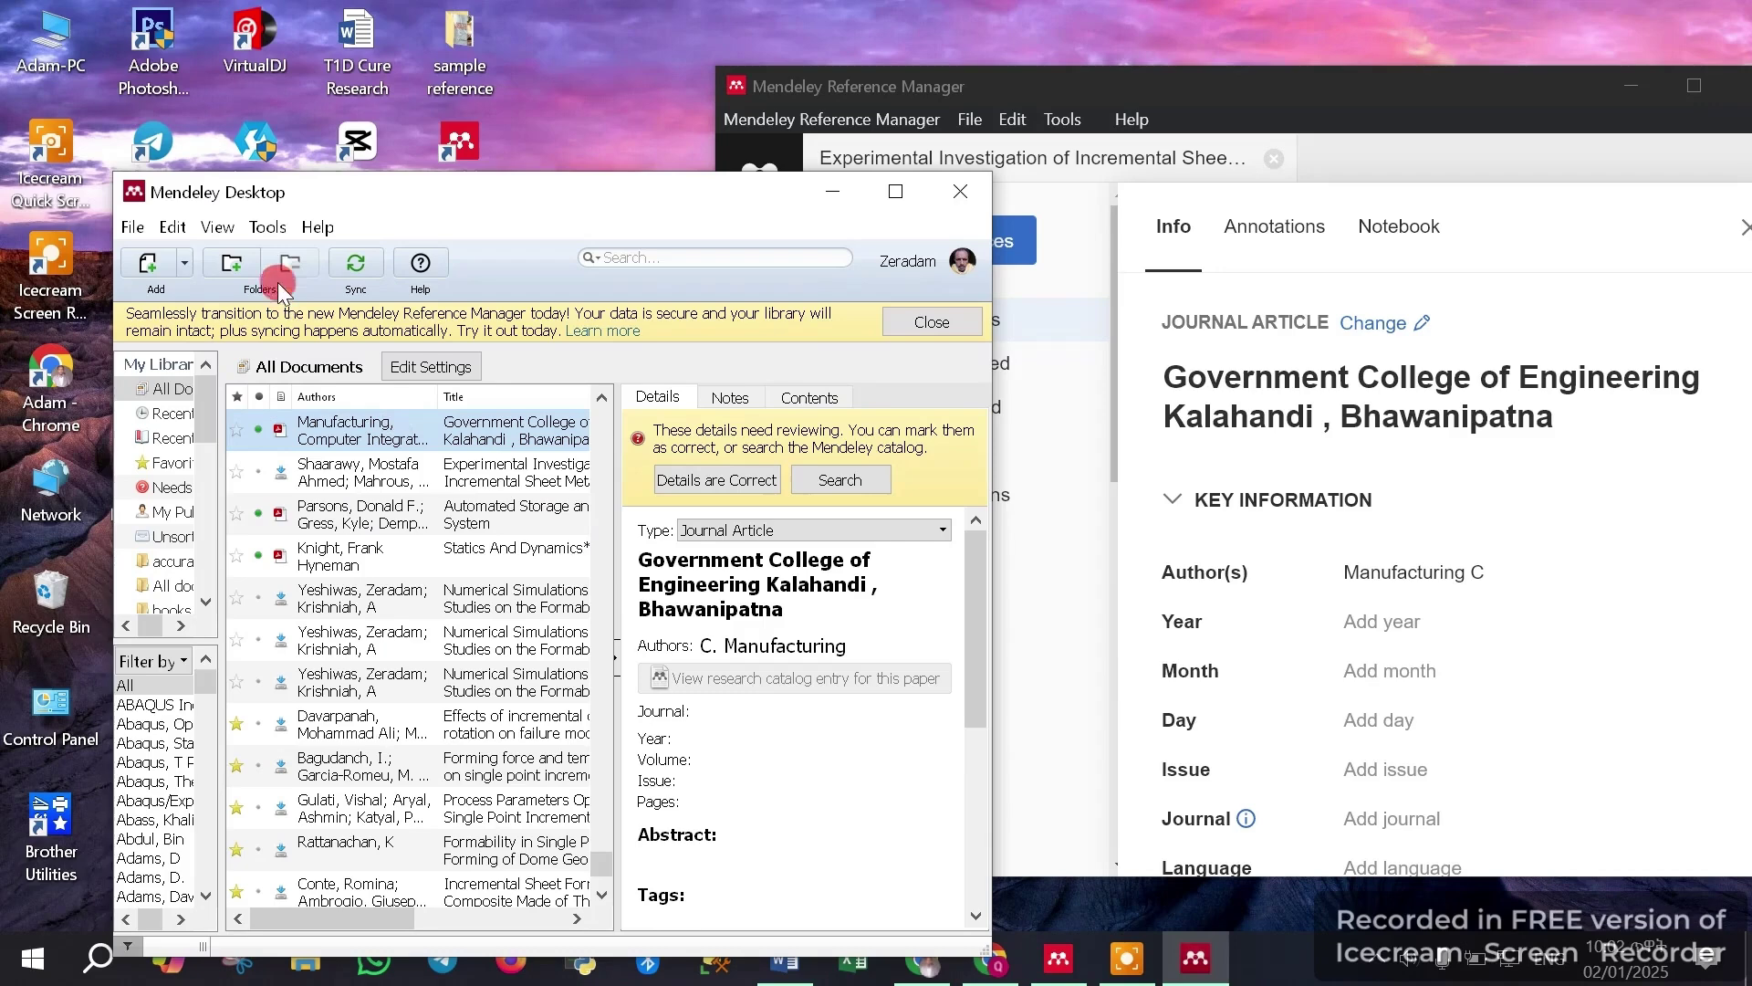
left_click(450, 680)
key("ctrl+a")
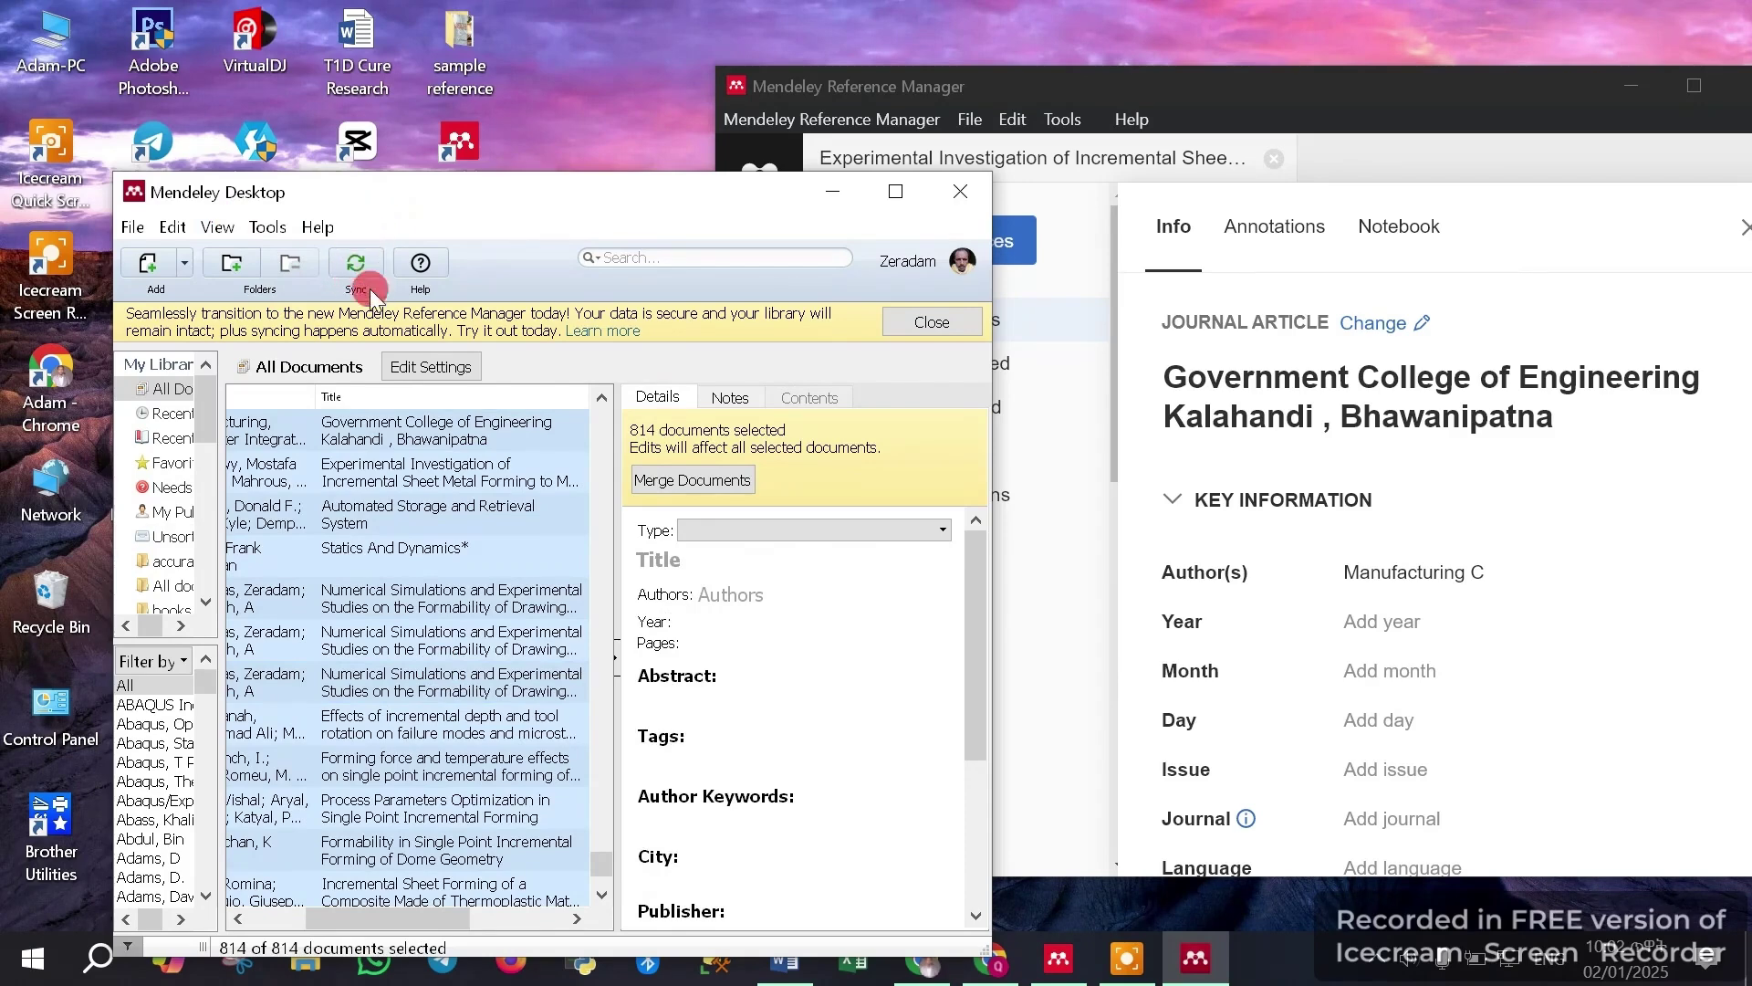
Bring Reference Manager forward and refresh the All References list, then return to Mendeley Desktop
left_click(1090, 116)
left_click(1301, 99)
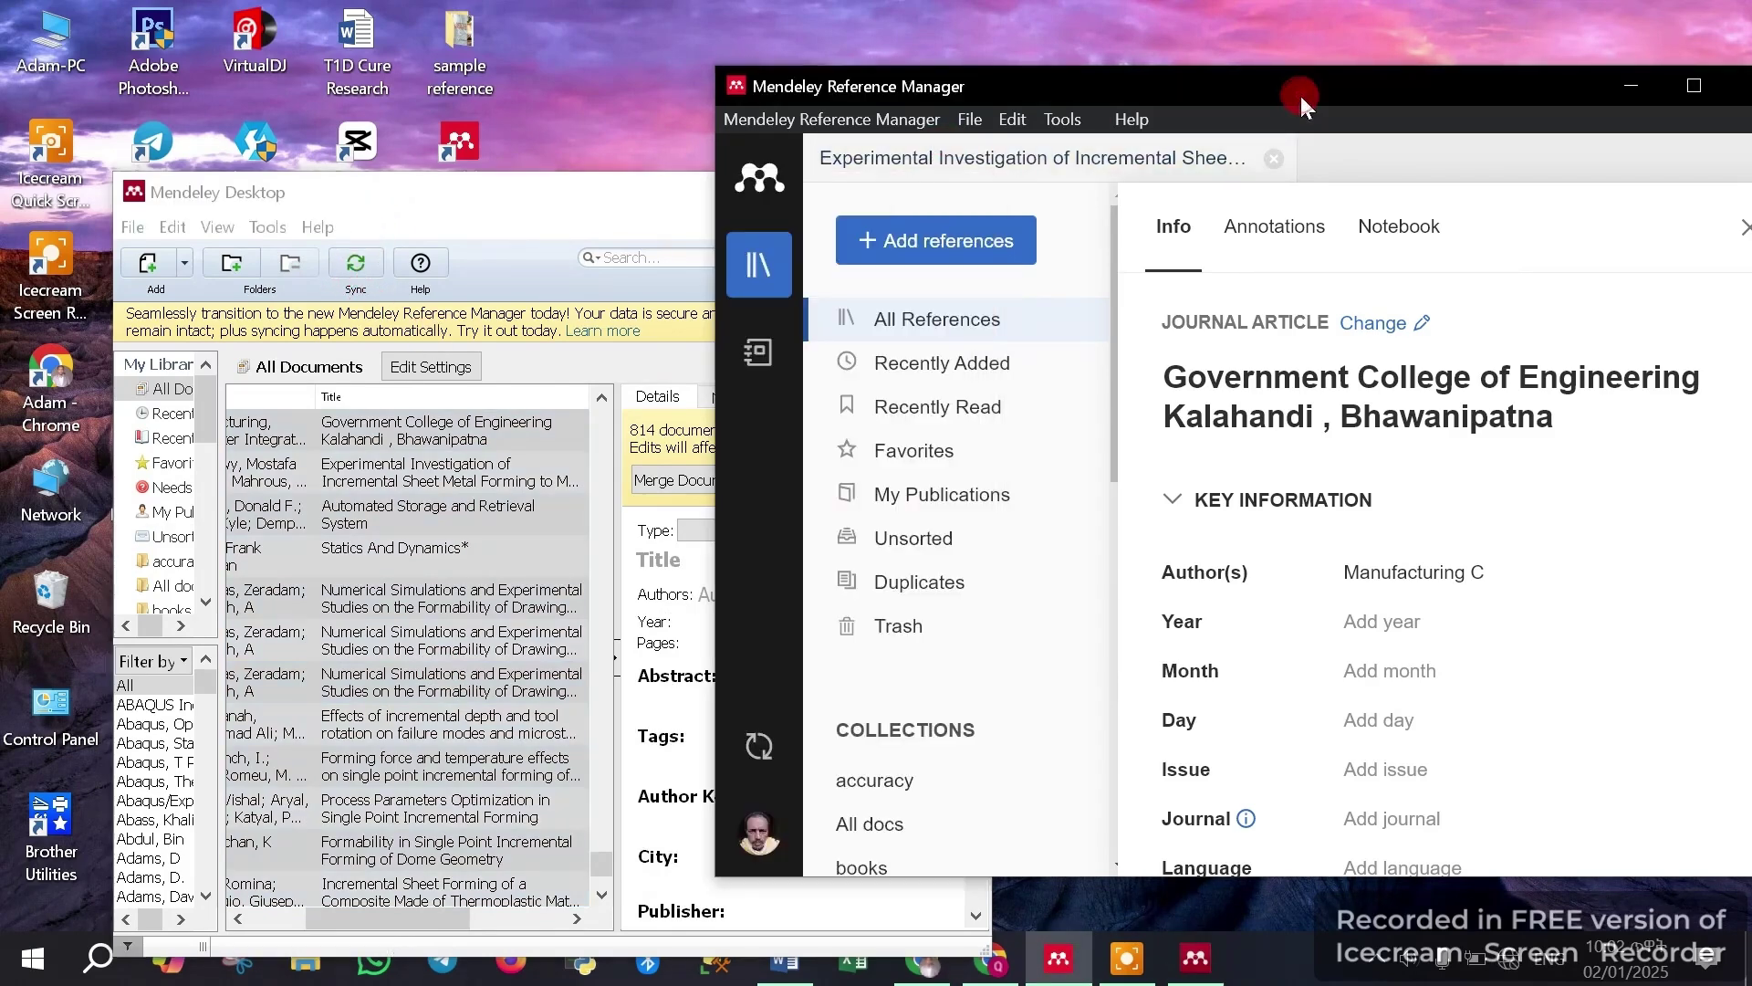
left_click(906, 321)
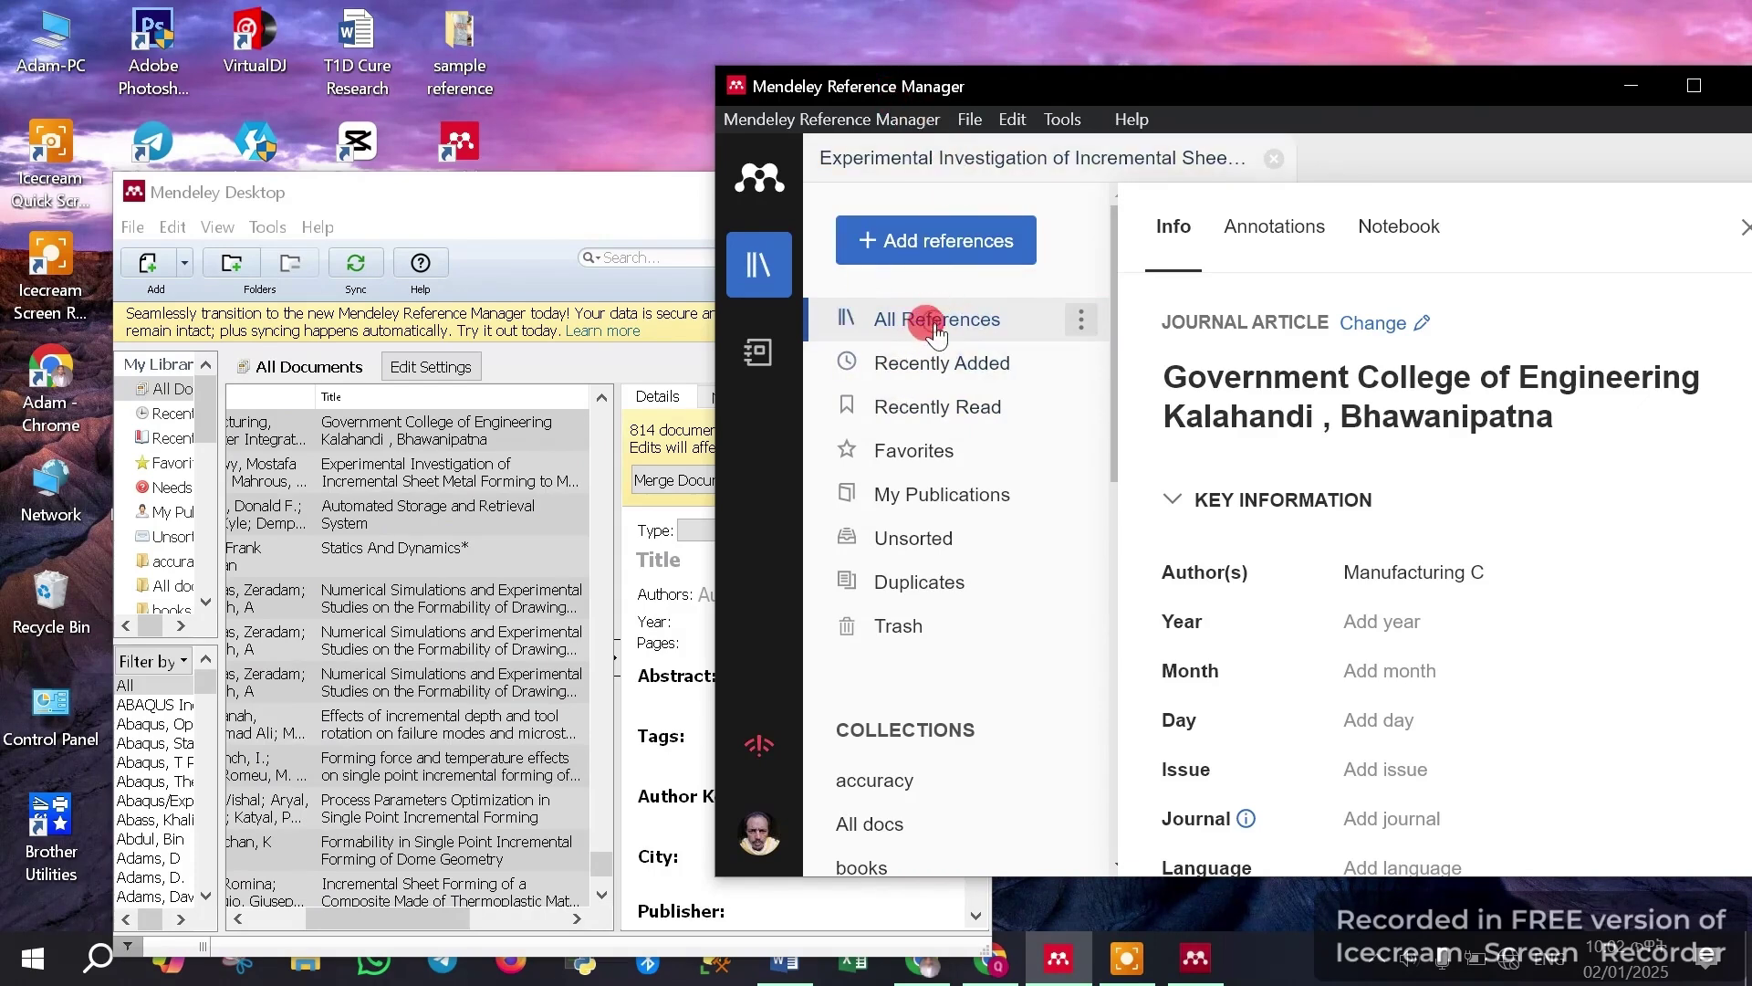
left_click(480, 203)
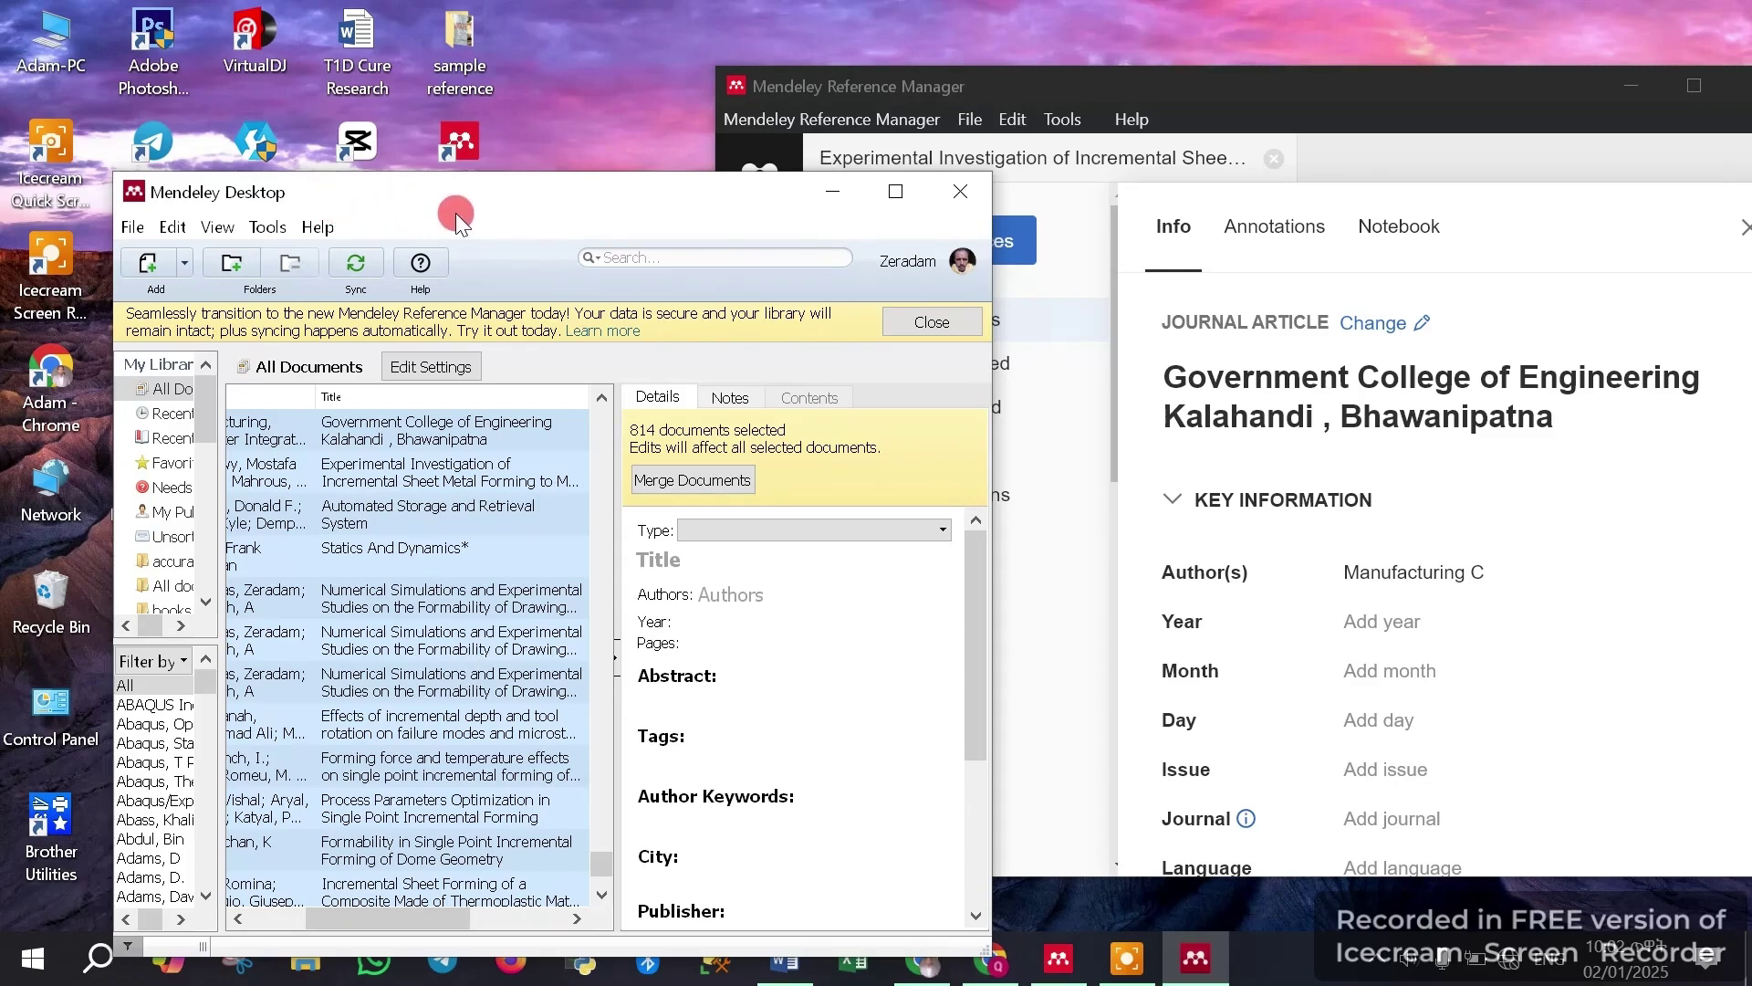
Maximize Reference Manager, close the reference details panel, and restore the window to its smaller size
left_click(1203, 89)
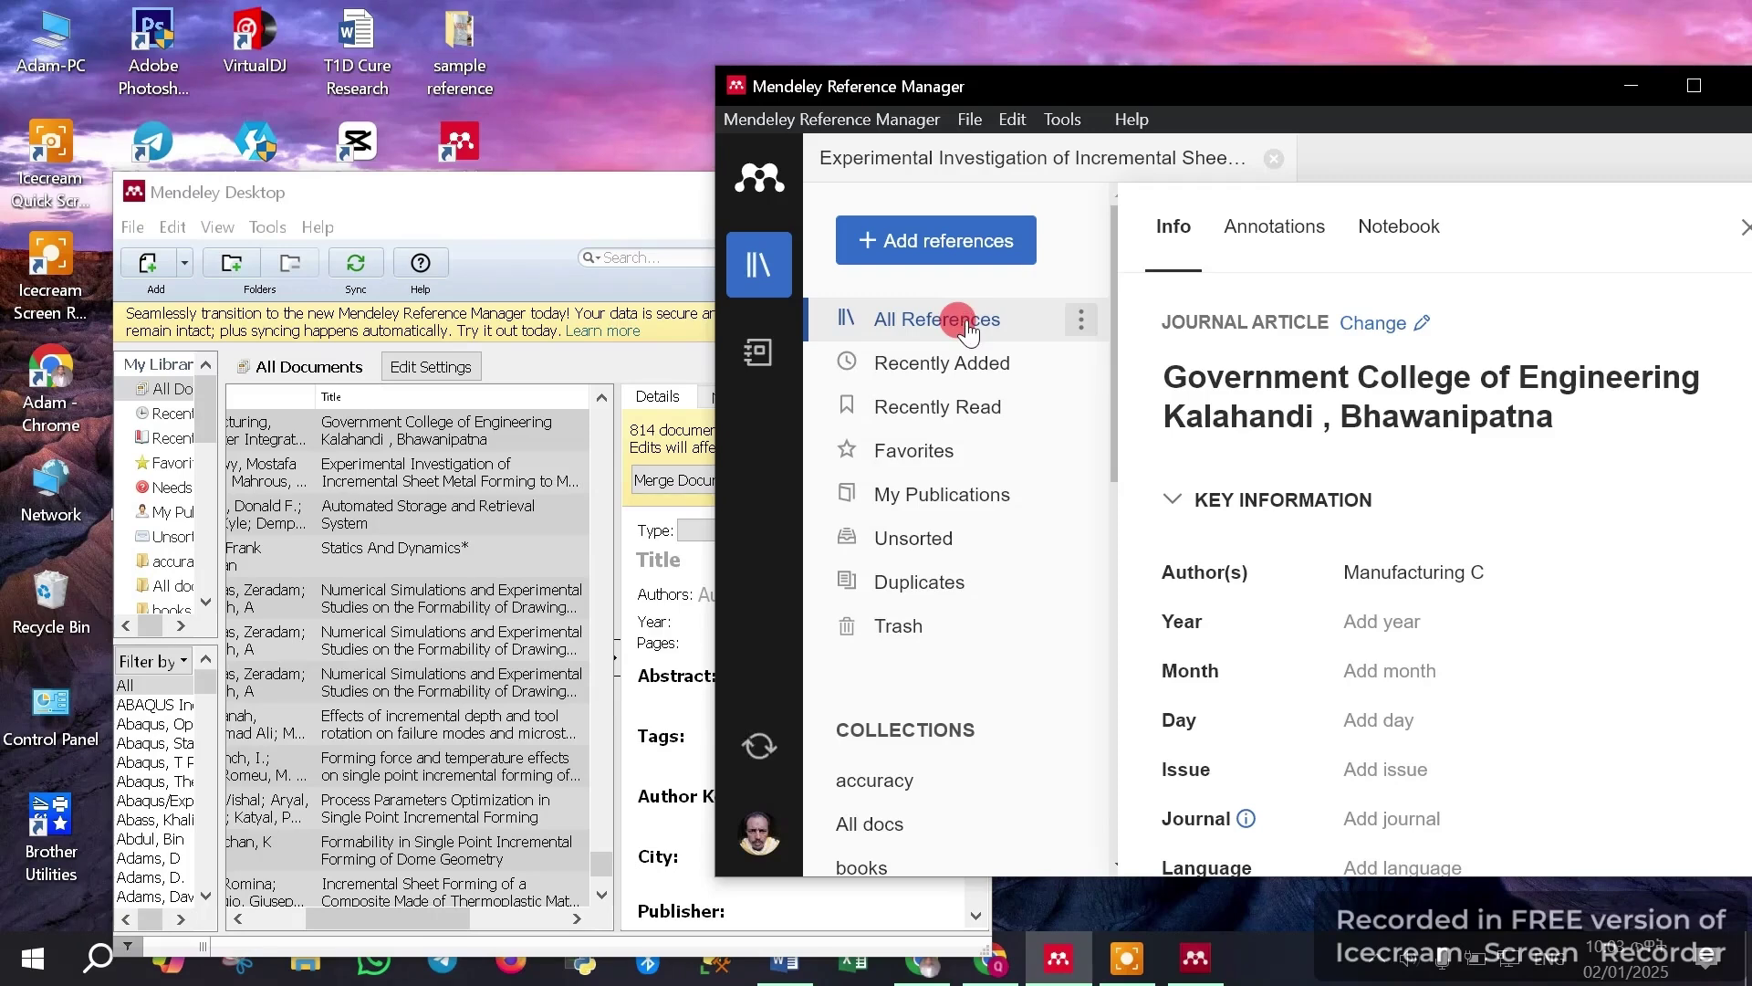
left_click(1694, 85)
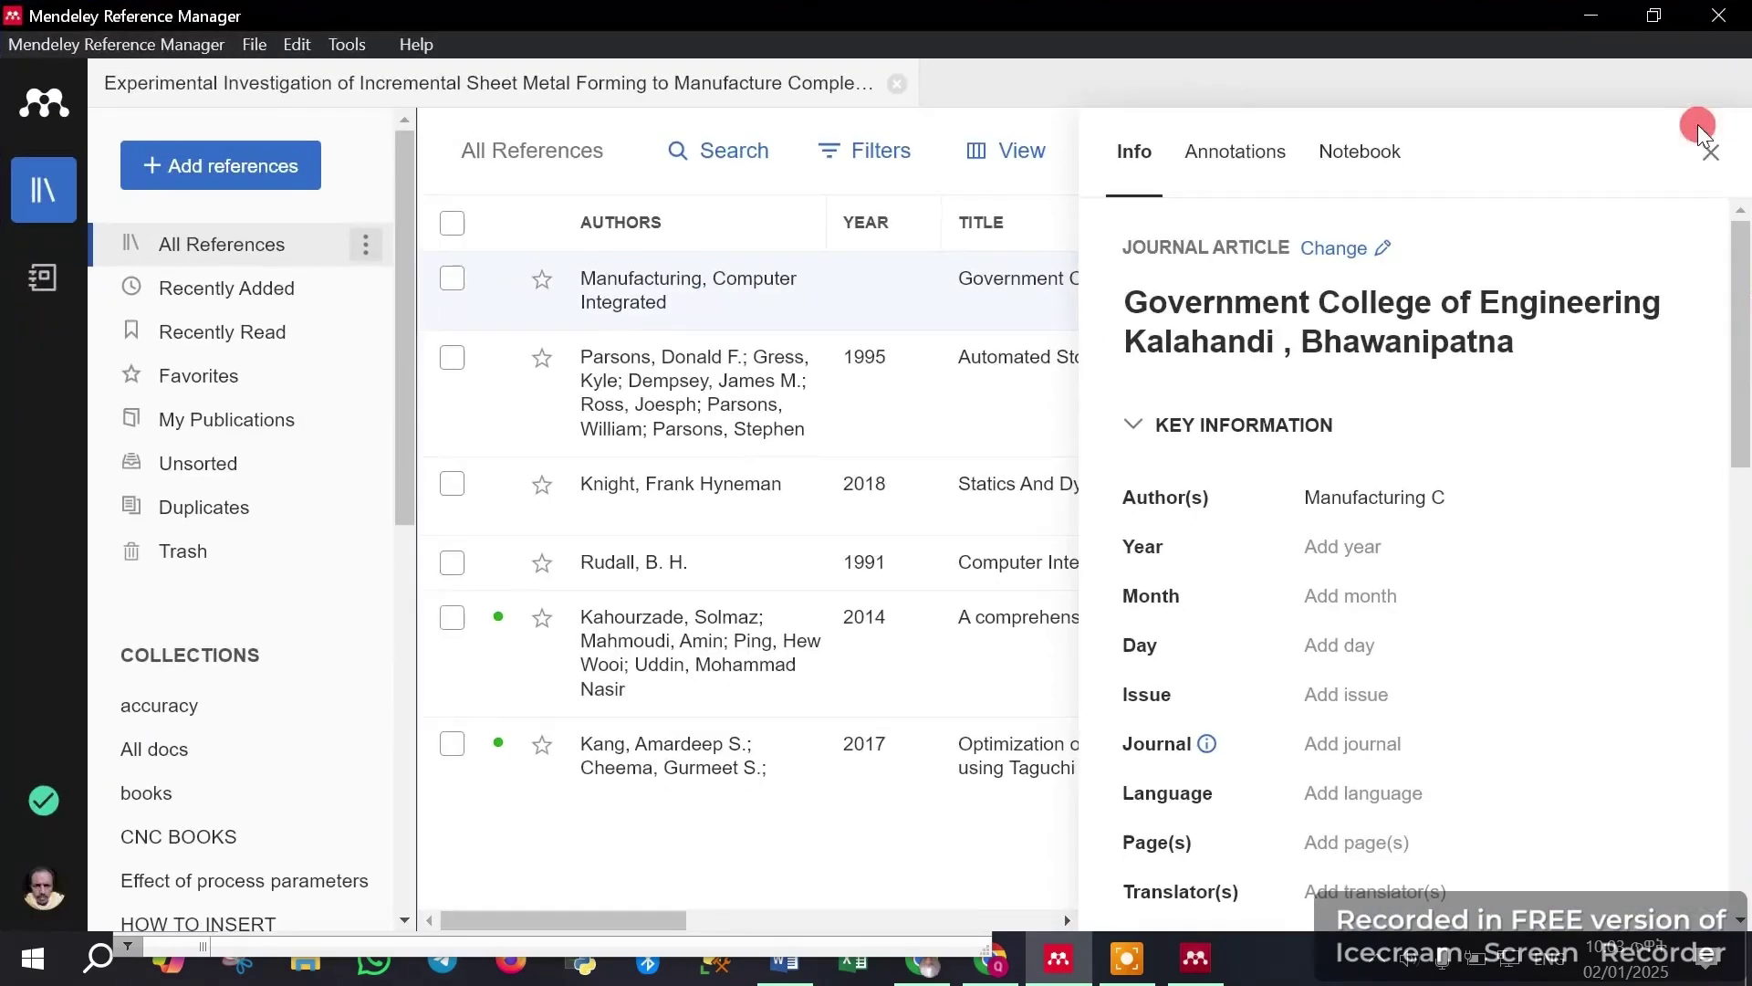
left_click(1707, 150)
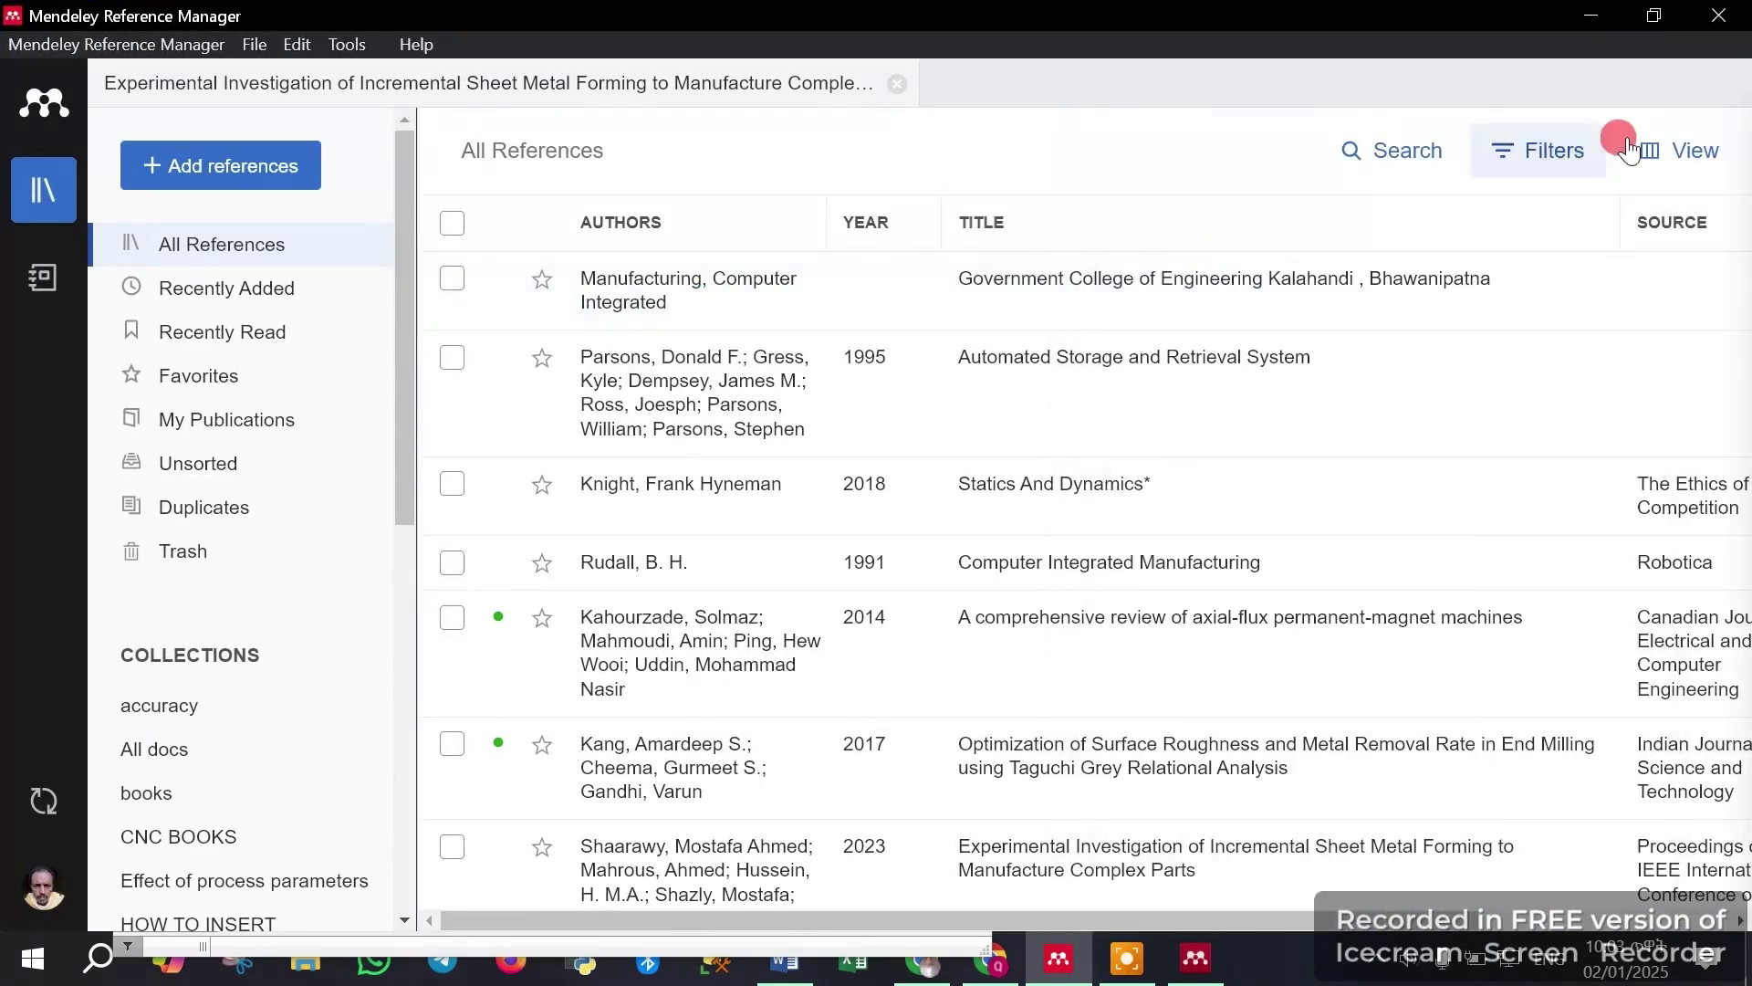
left_click(1656, 15)
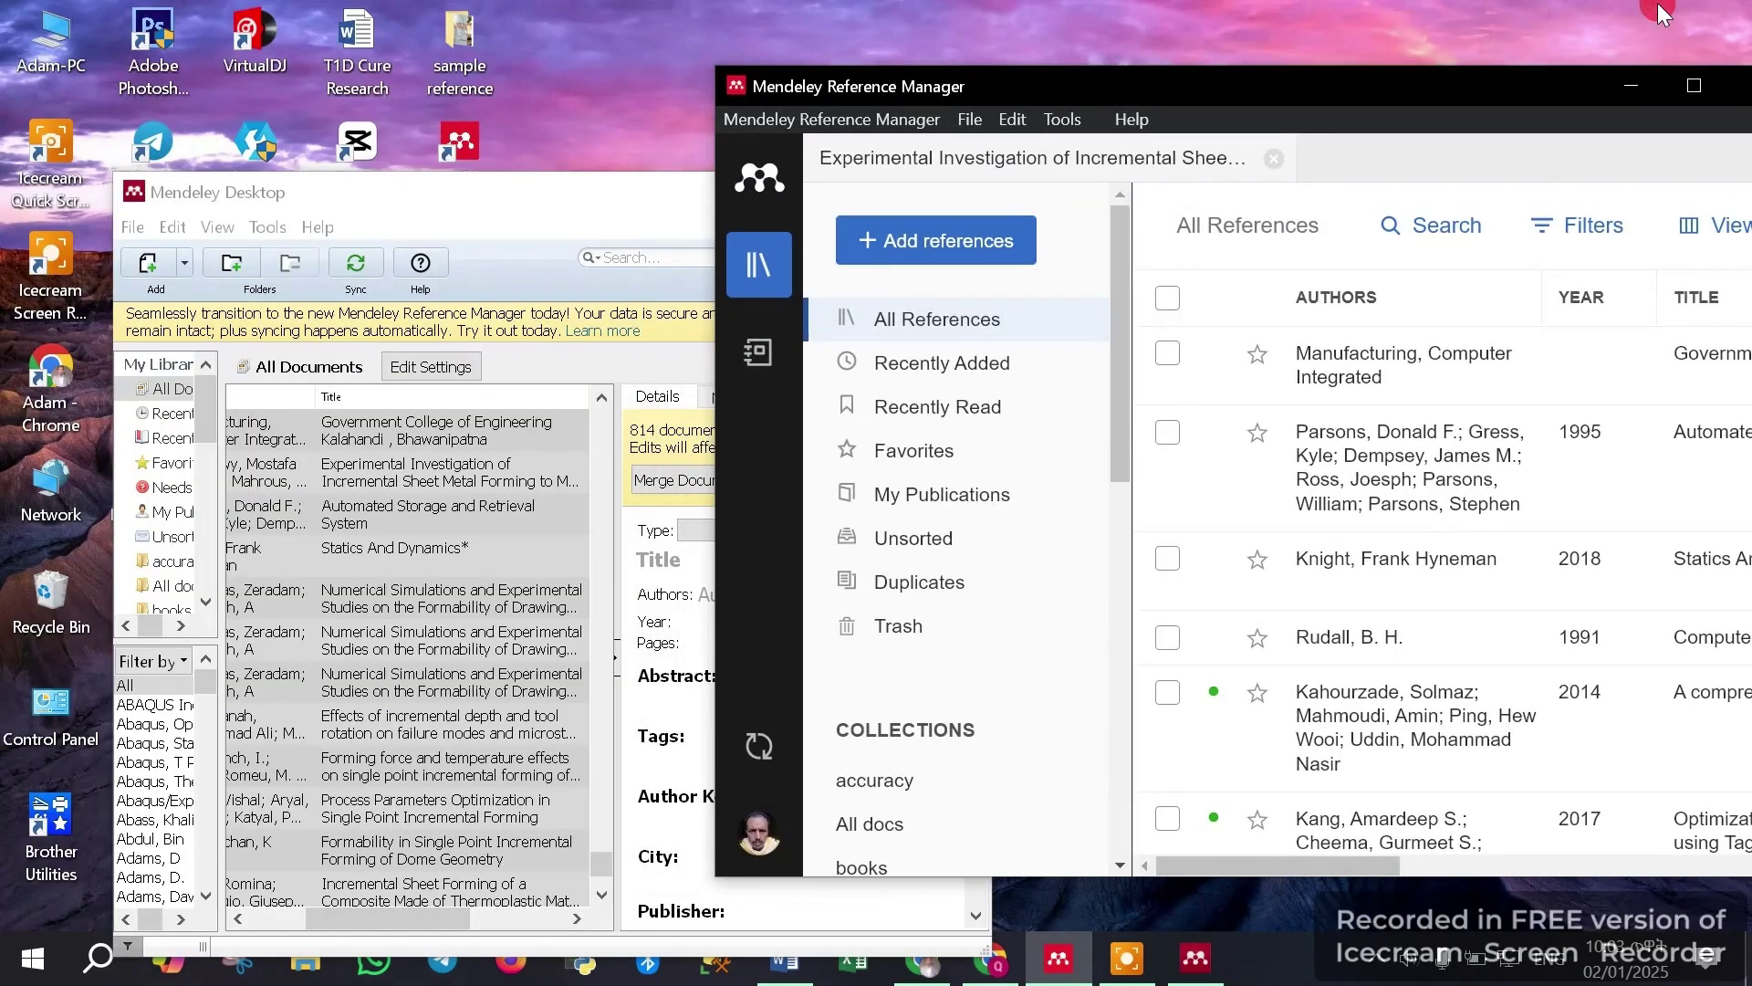